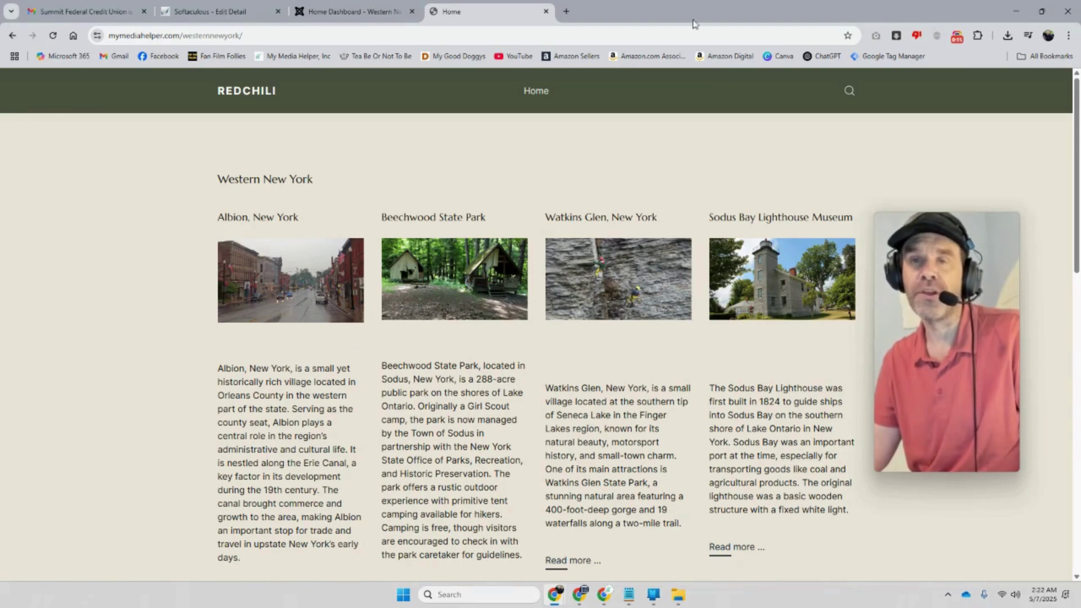
Search Google for "free 5 joomla template" in a new browser tab.
click(567, 11)
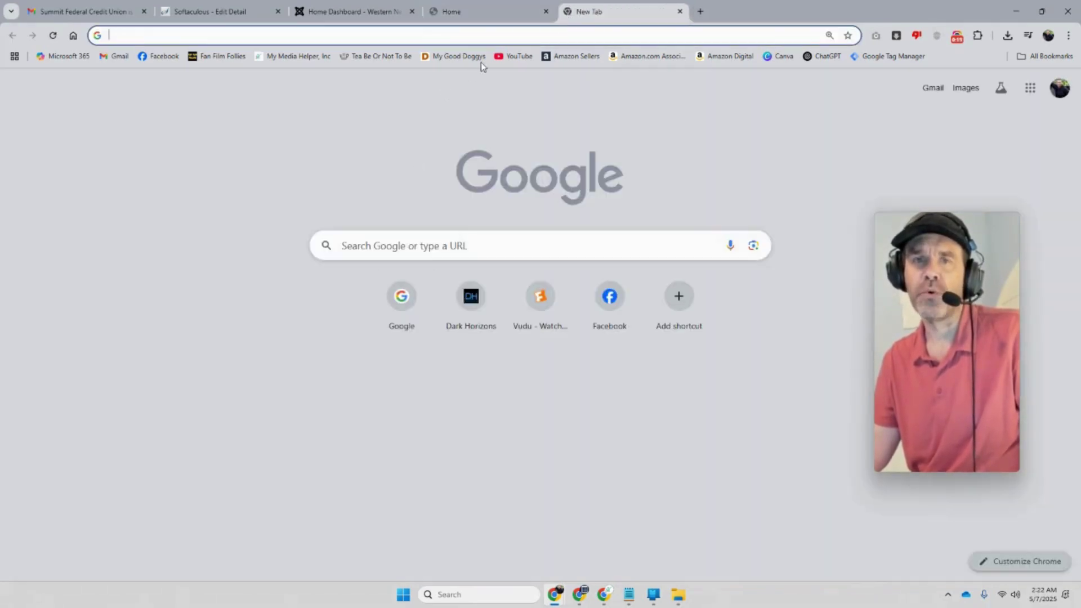
click(450, 13)
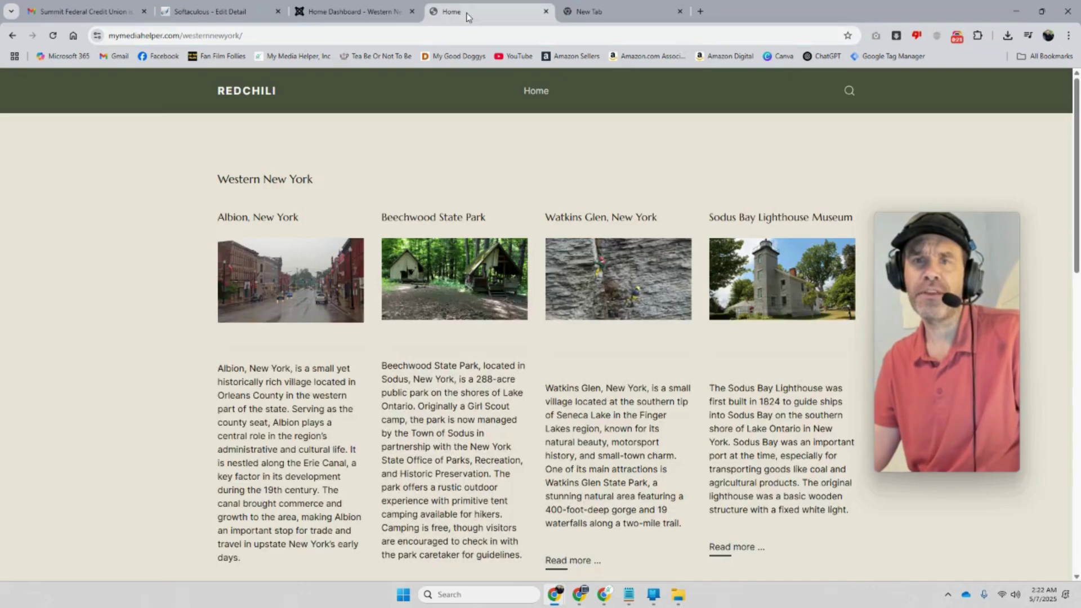
click(361, 22)
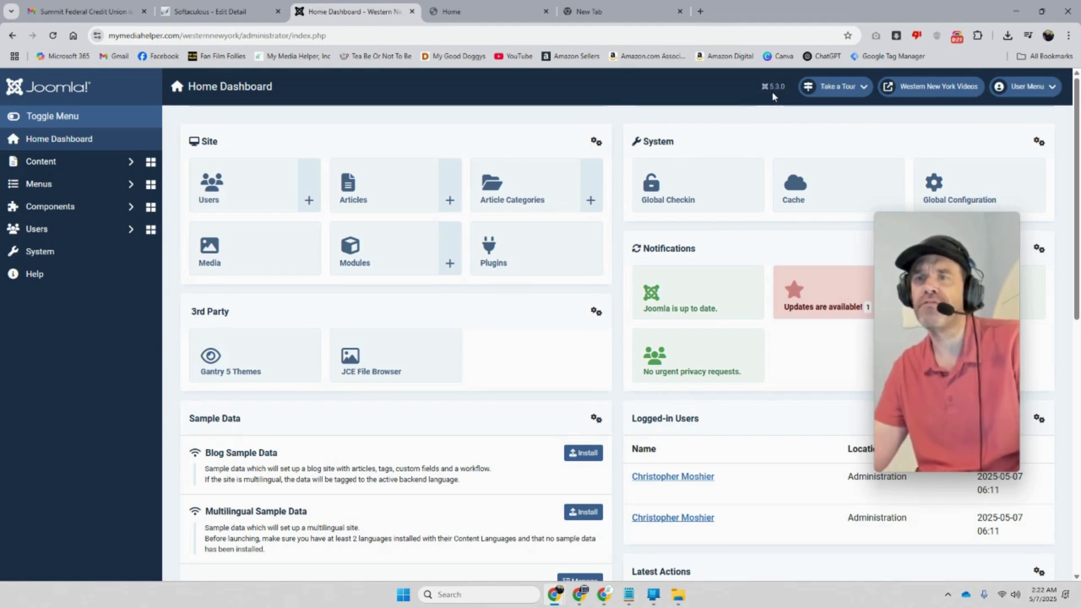
click(596, 4)
click(383, 244)
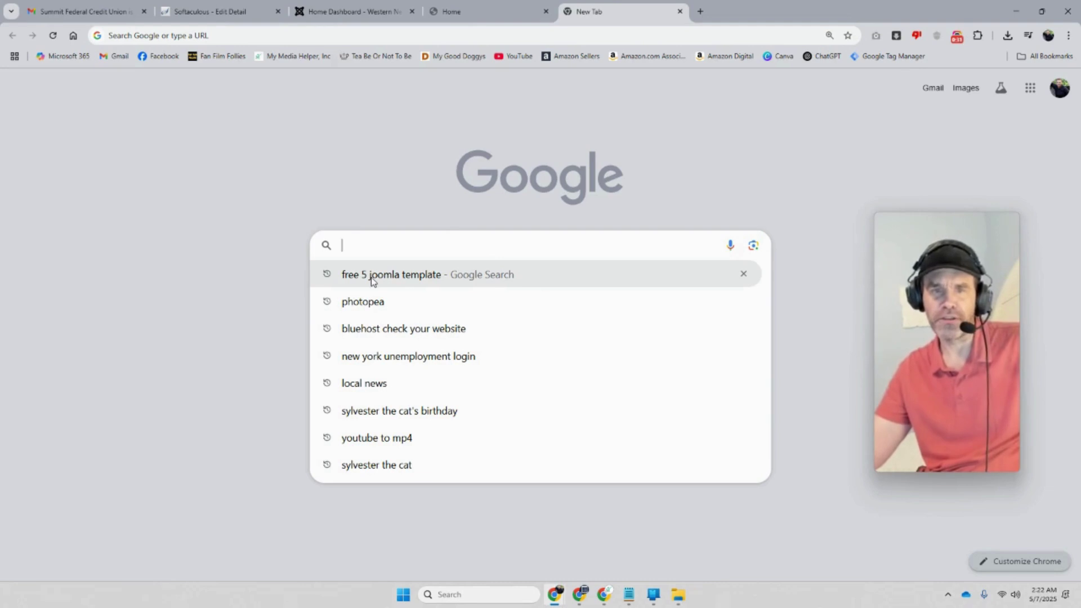
click(388, 280)
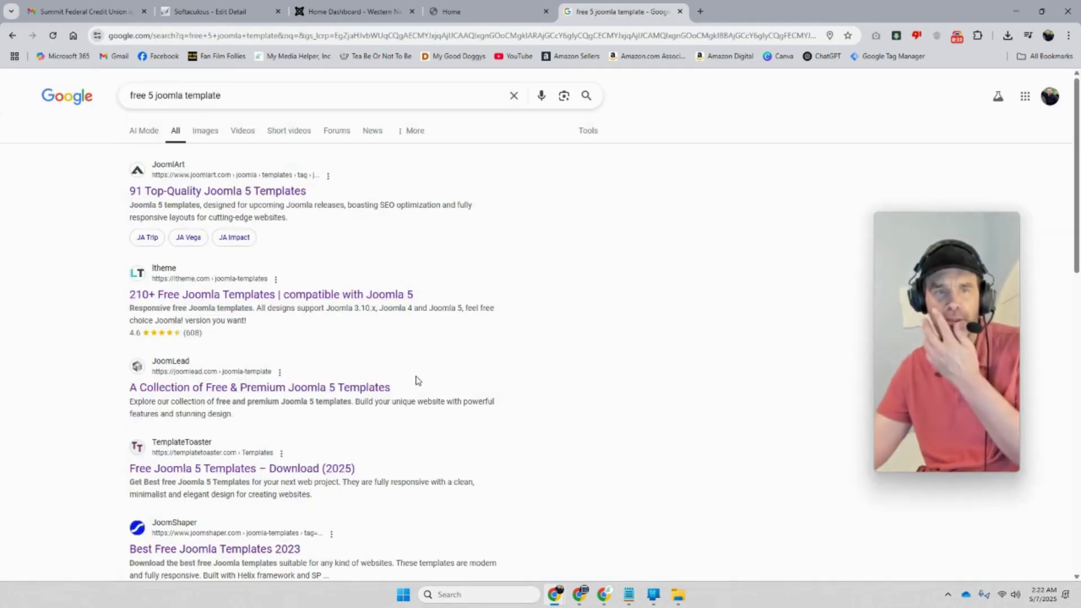
Open LTheme's free Joomla templates page from the results and select the LT Makeup – Free Beauty Service template.
click(332, 295)
scroll(383, 368, down, 10)
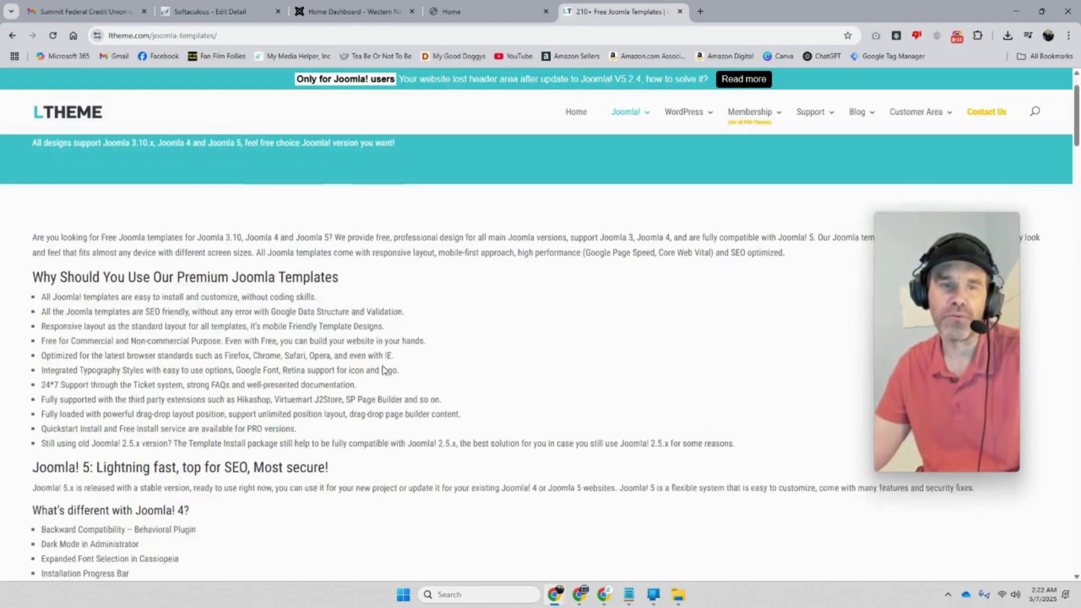
scroll(384, 371, down, 7)
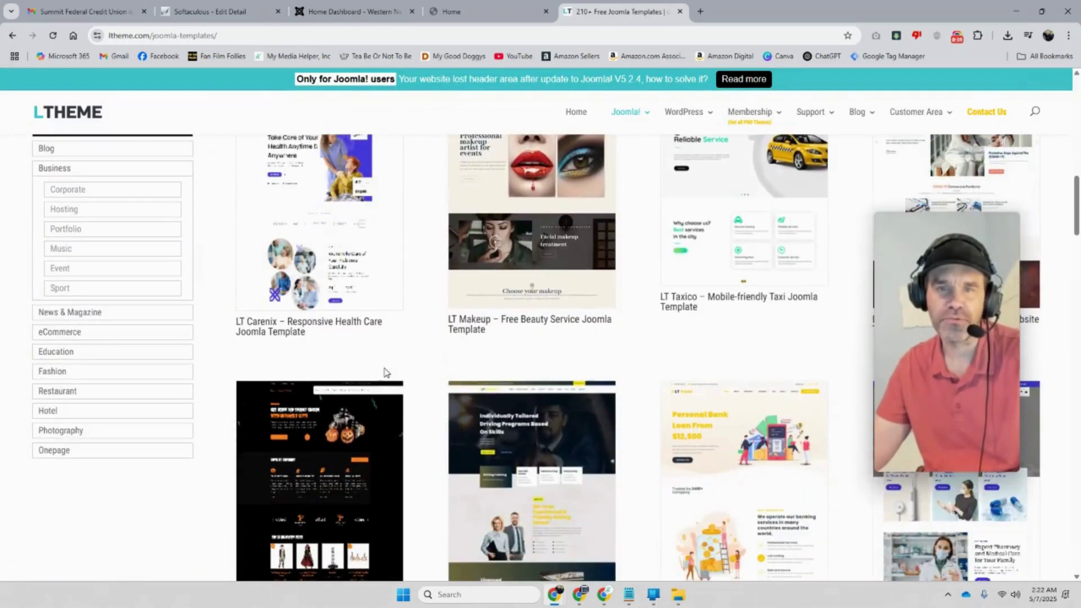
scroll(384, 372, up, 1)
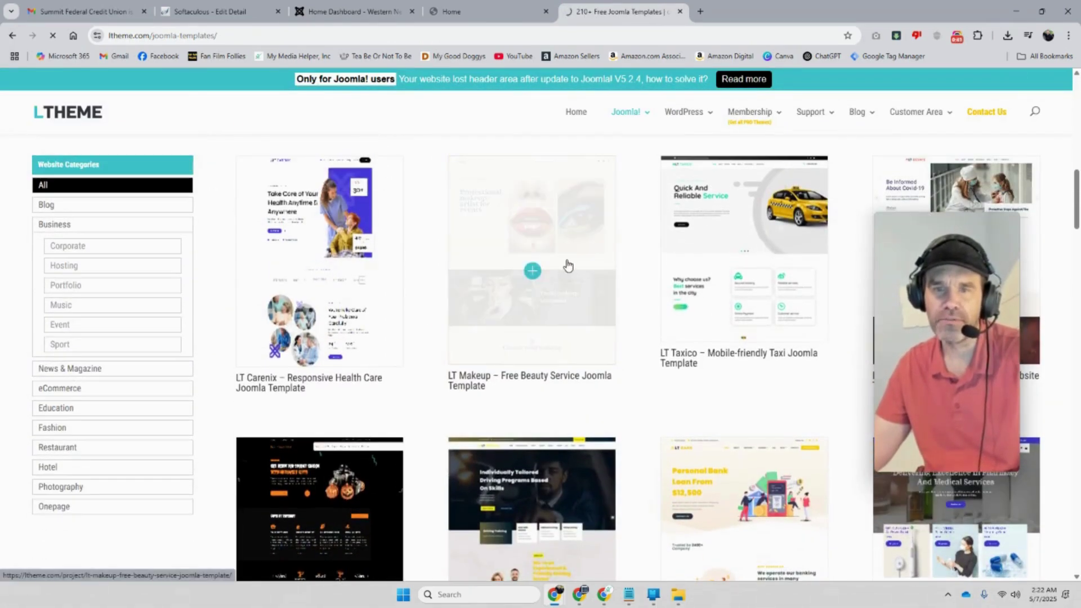
click(567, 265)
Choose the free version of the LT Makeup template and complete its checkout to download it.
scroll(567, 270, down, 6)
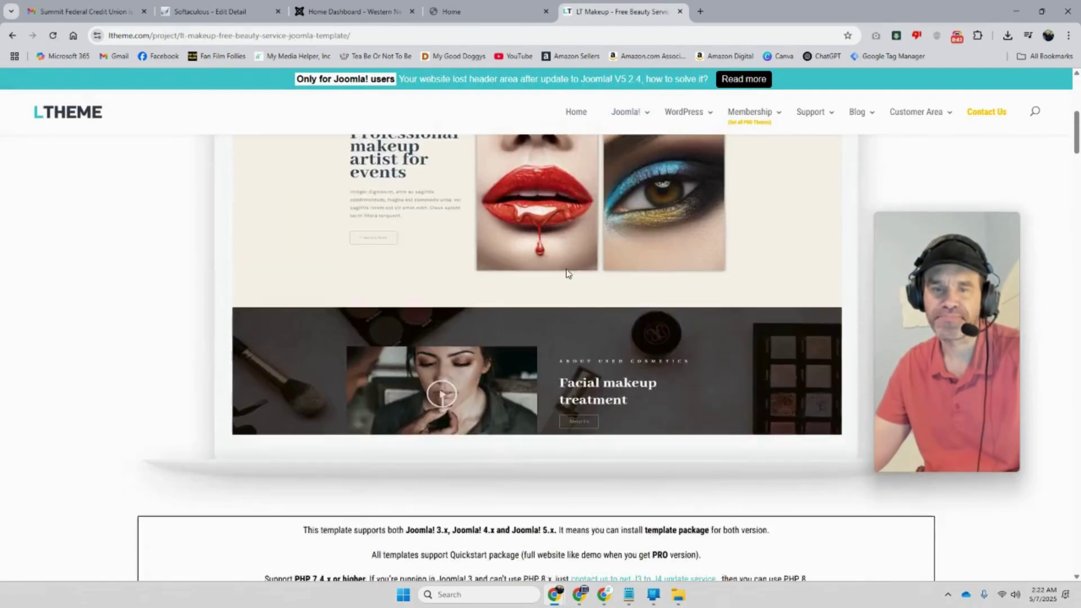
scroll(567, 274, down, 5)
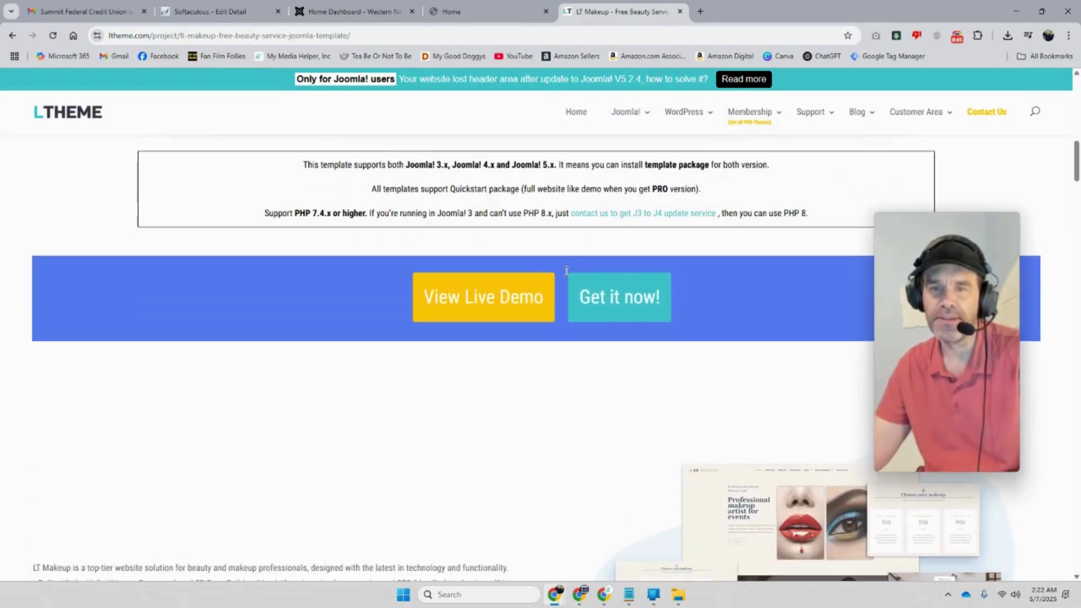
scroll(586, 307, down, 8)
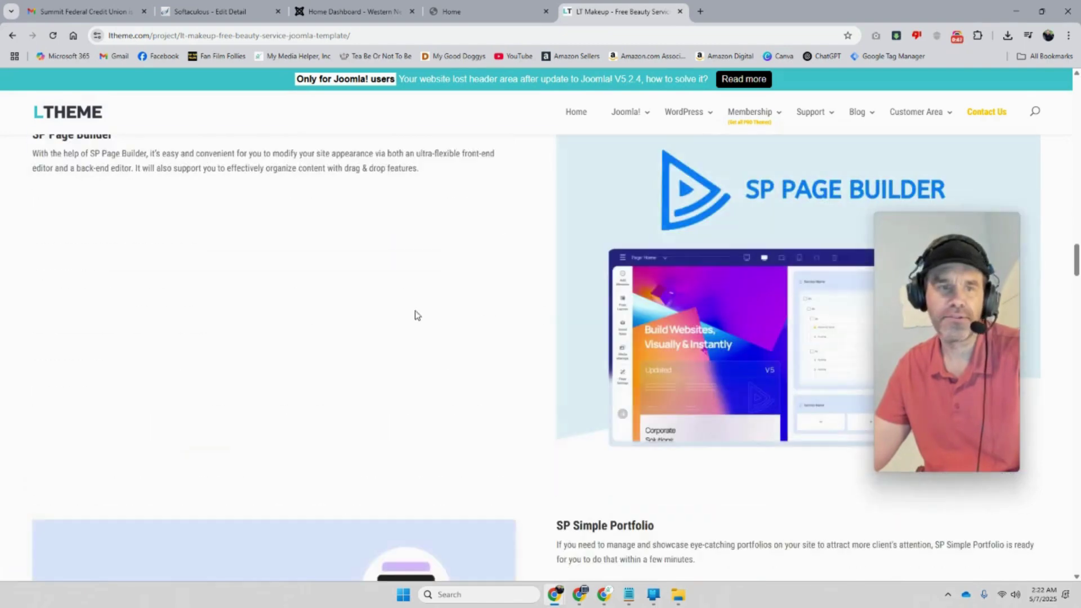
scroll(419, 313, down, 15)
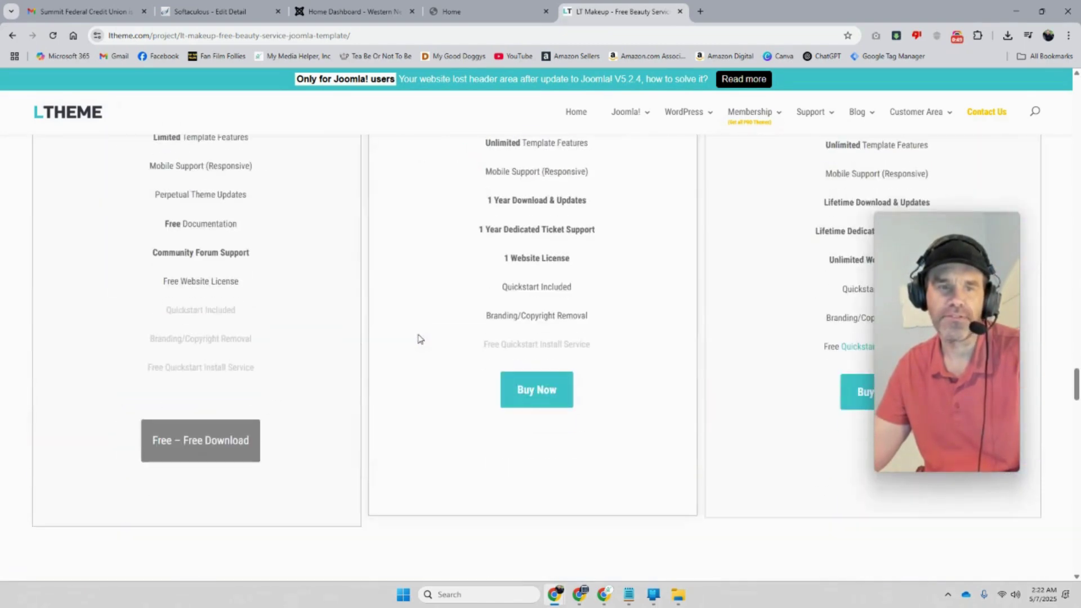
click(169, 440)
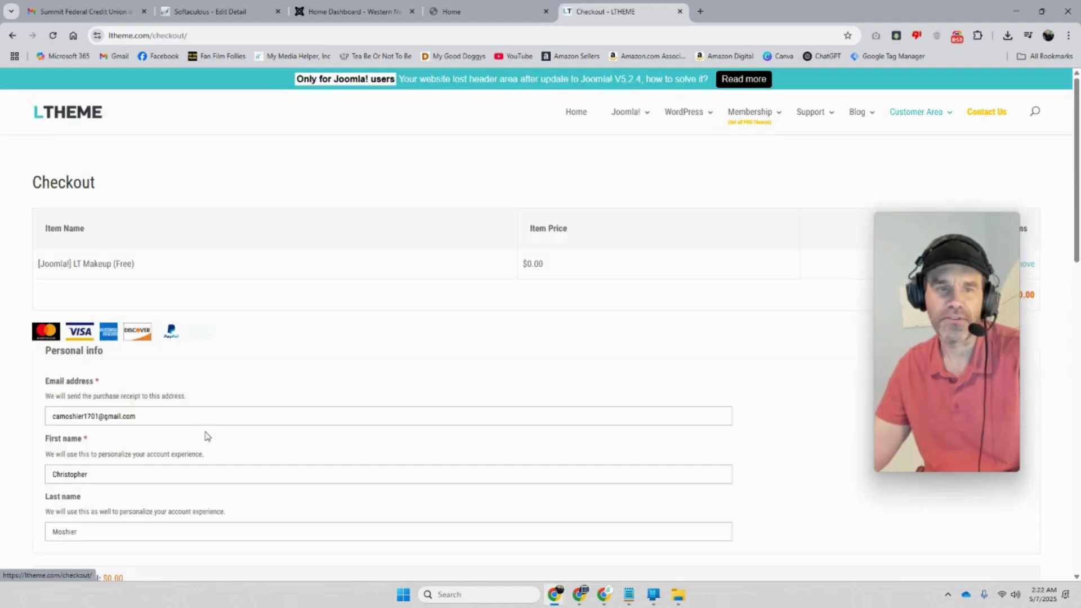
scroll(194, 428, down, 4)
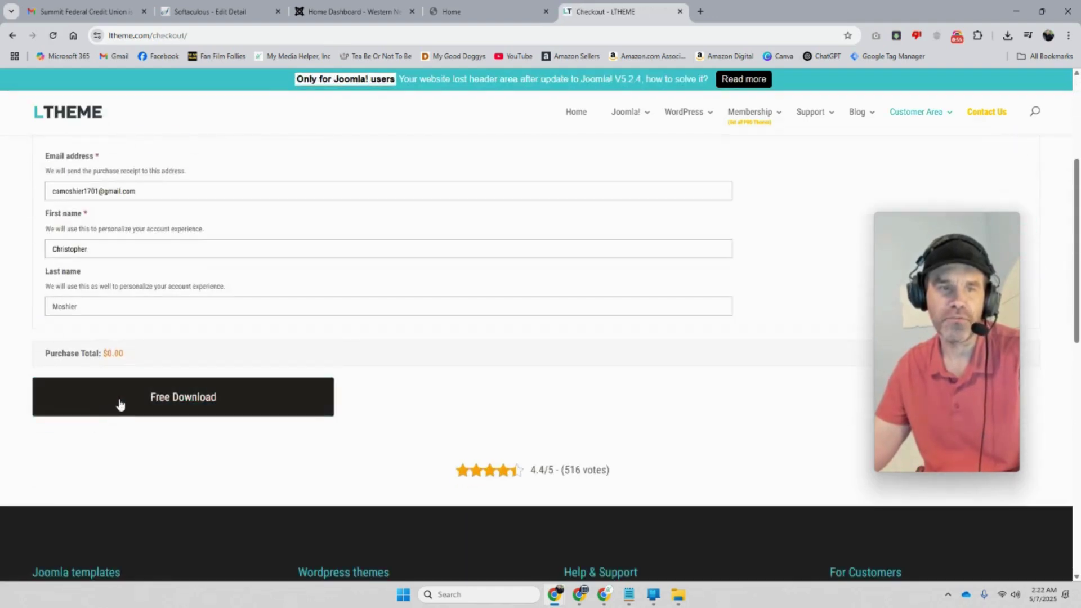
click(99, 410)
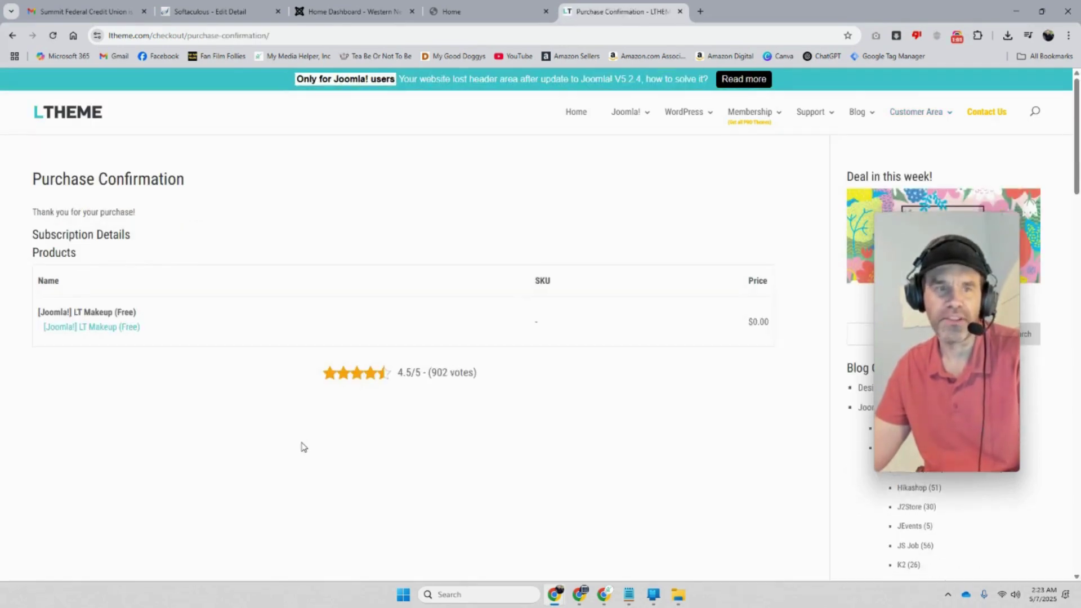
scroll(303, 447, down, 3)
scroll(302, 447, up, 3)
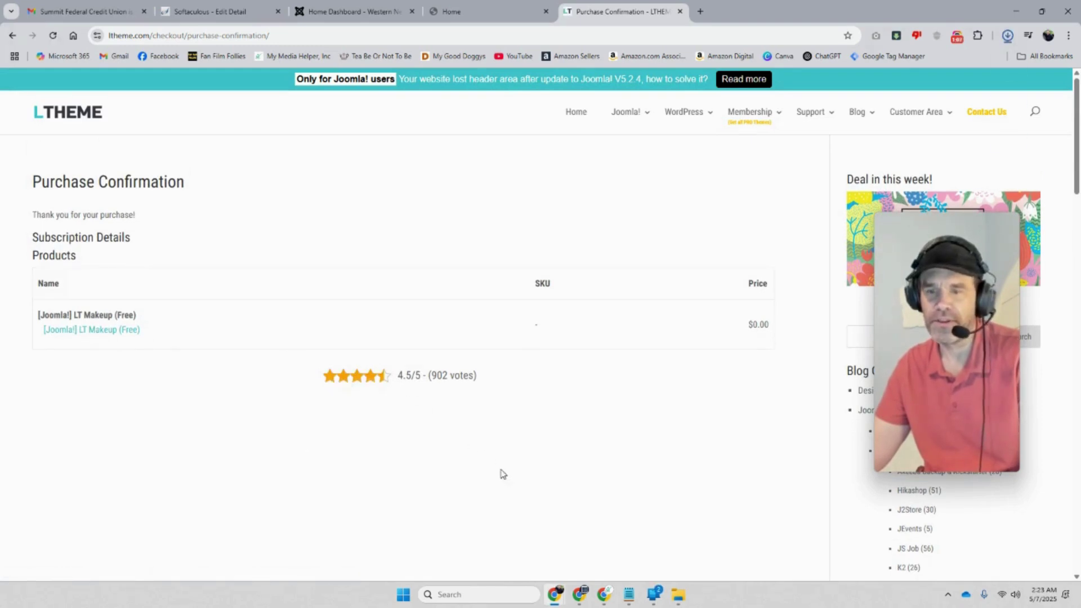
In File Explorer, copy lt_makeup_joomla_template_install_package_free out of the lt_makeup_joomla_free archive into the Downloads folder.
click(676, 595)
scroll(833, 281, down, 10)
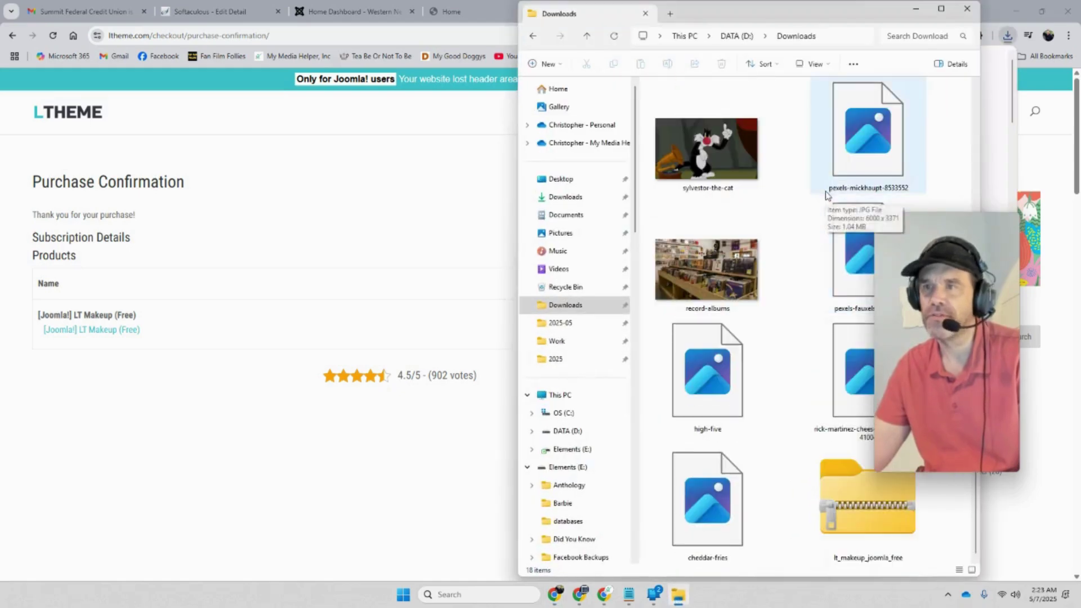
double_click(908, 520)
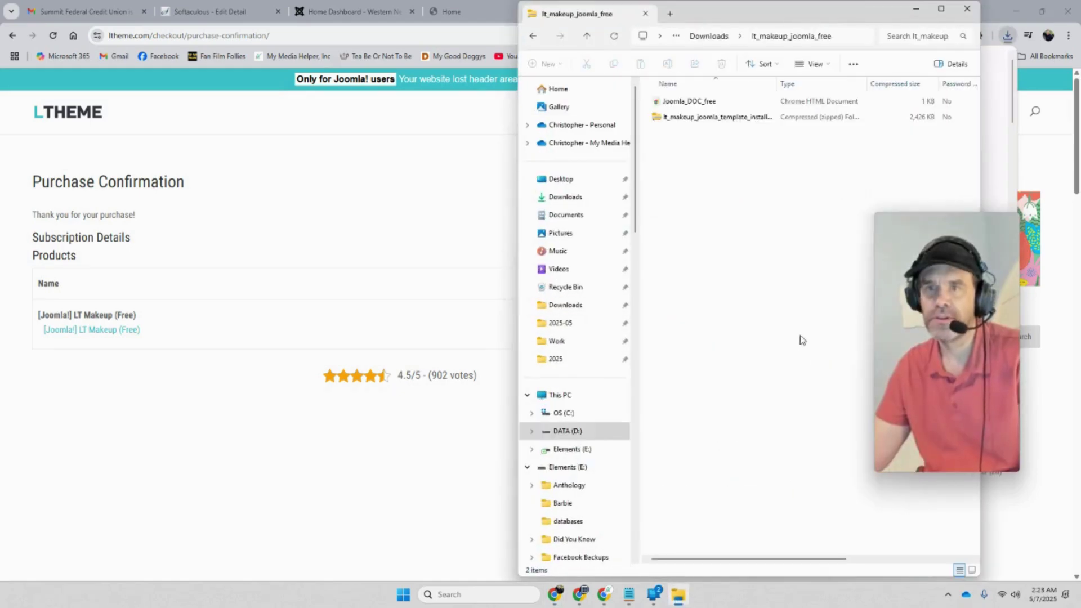
right_click(671, 123)
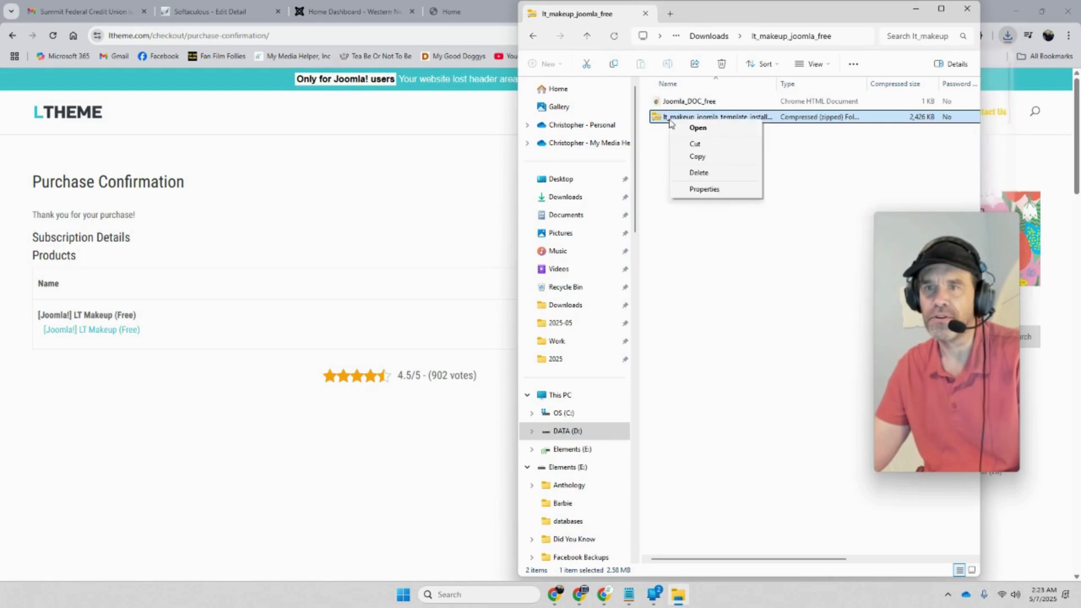
click(696, 158)
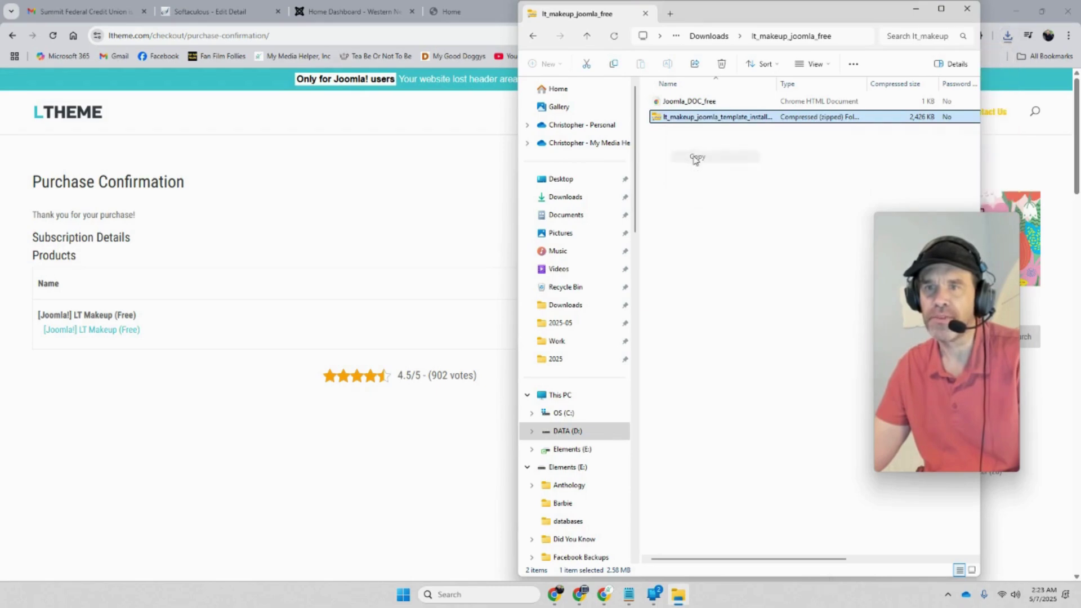
click(586, 36)
drag(597, 14, 488, 16)
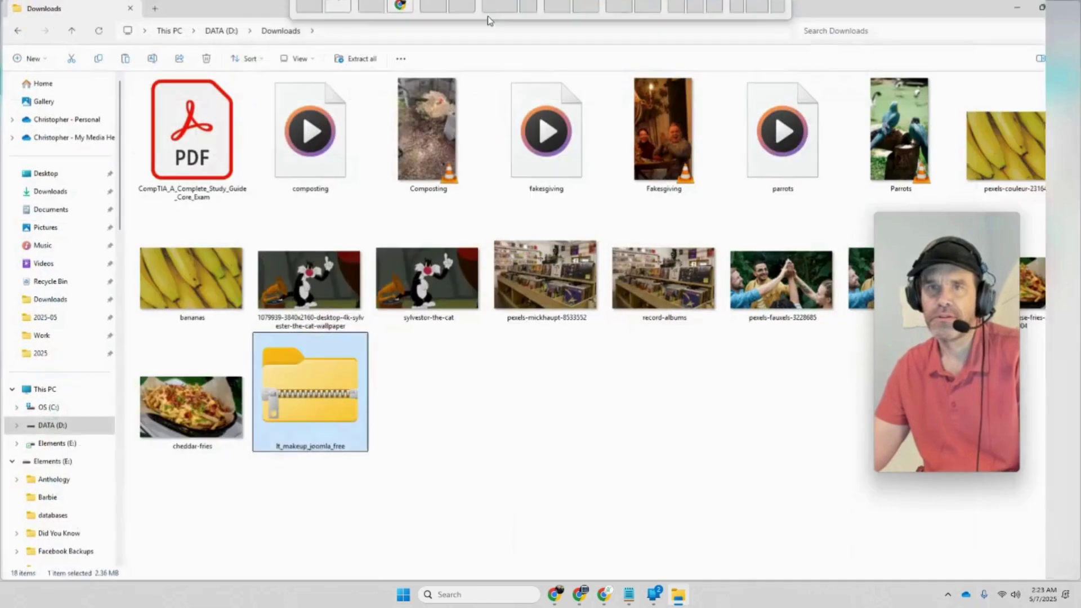
right_click(458, 398)
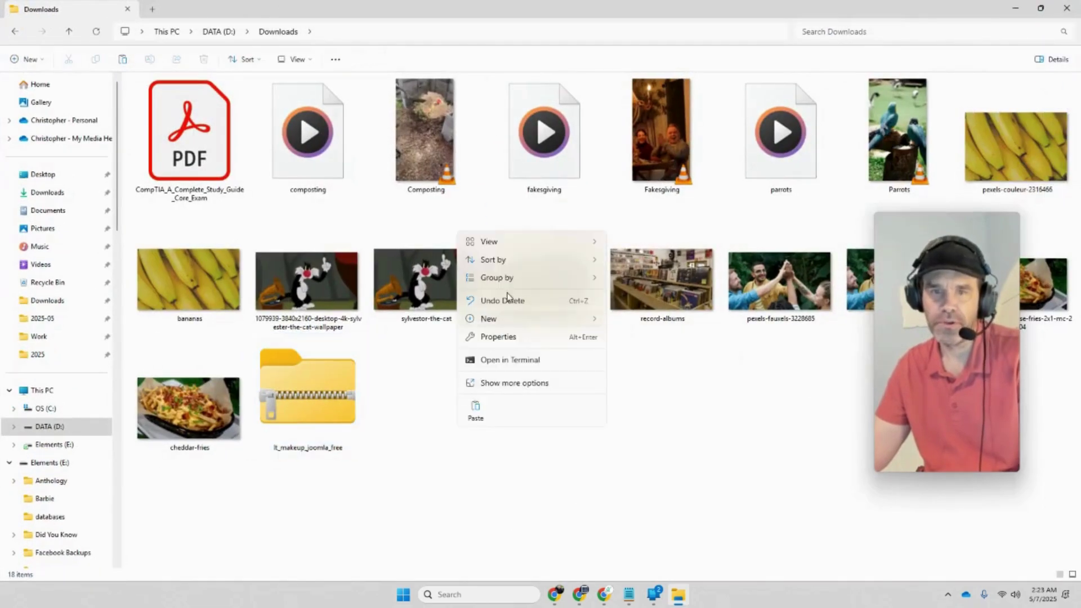
click(475, 411)
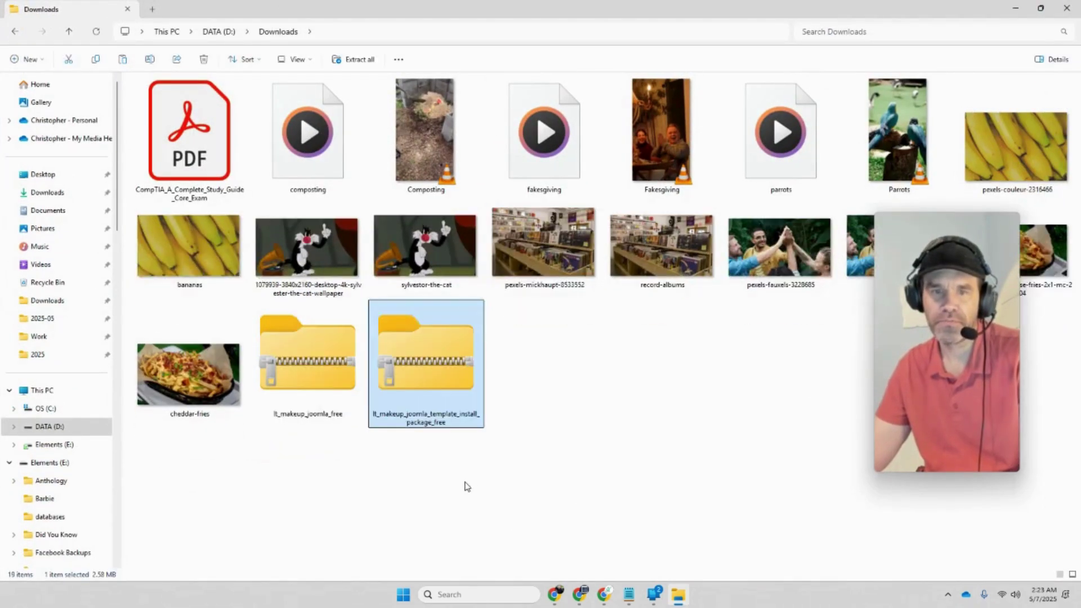
click(466, 477)
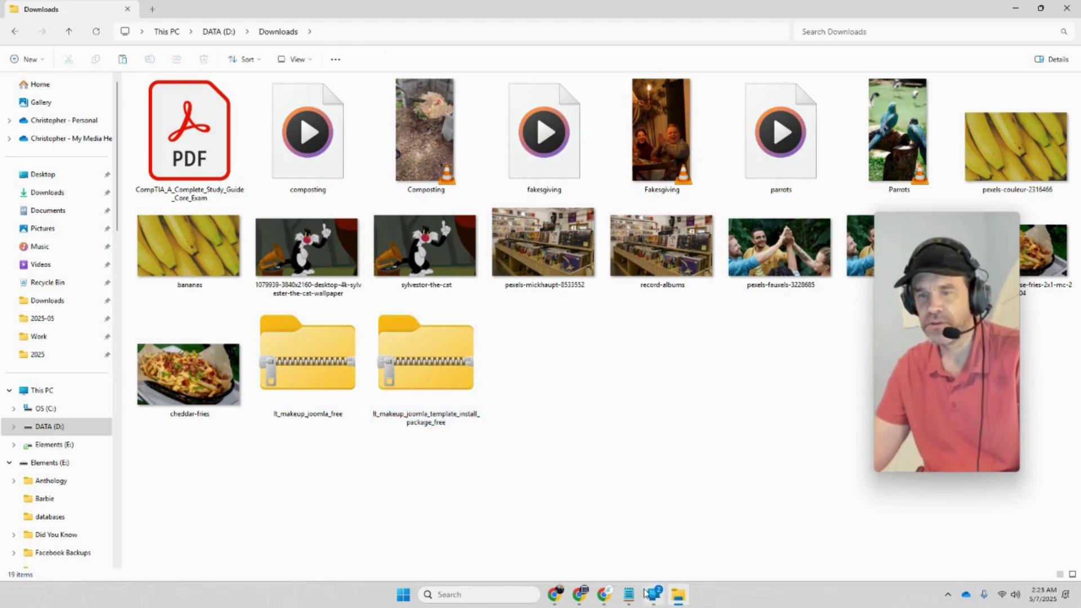
Switch to the Joomla administrator in Chrome and install the lt_makeup_joomla_template_install_package_free archive from Downloads as an extension.
mouse_move(566, 599)
click(417, 538)
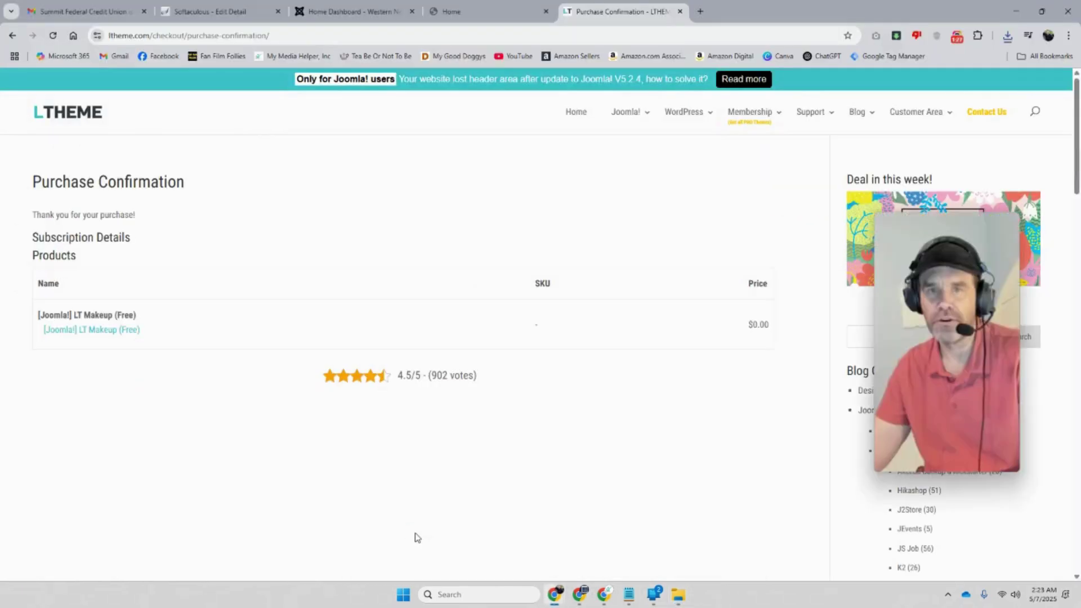
click(444, 11)
click(355, 12)
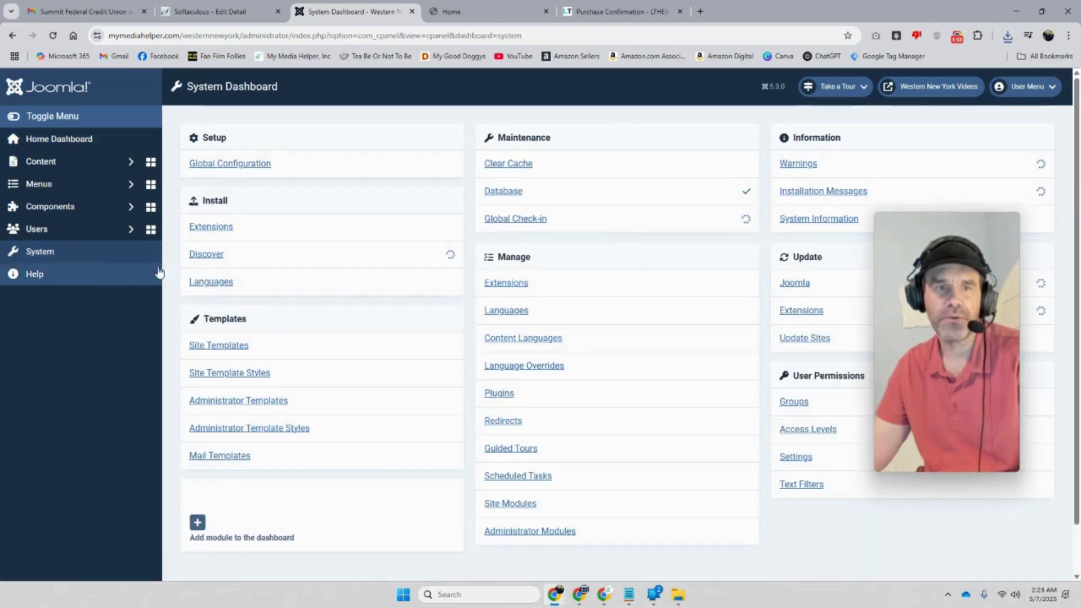
click(204, 231)
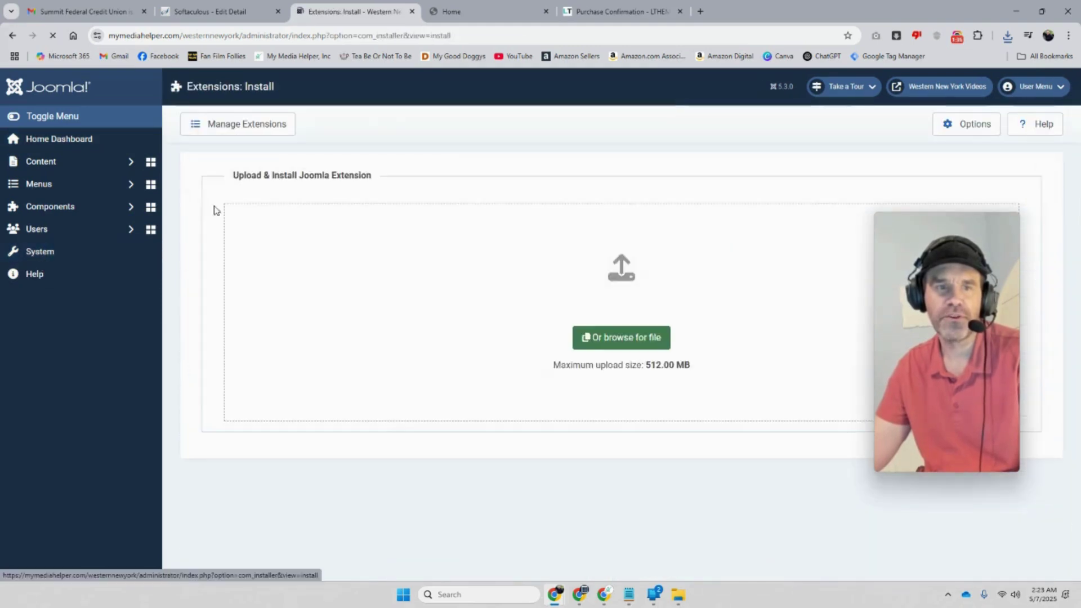
click(645, 376)
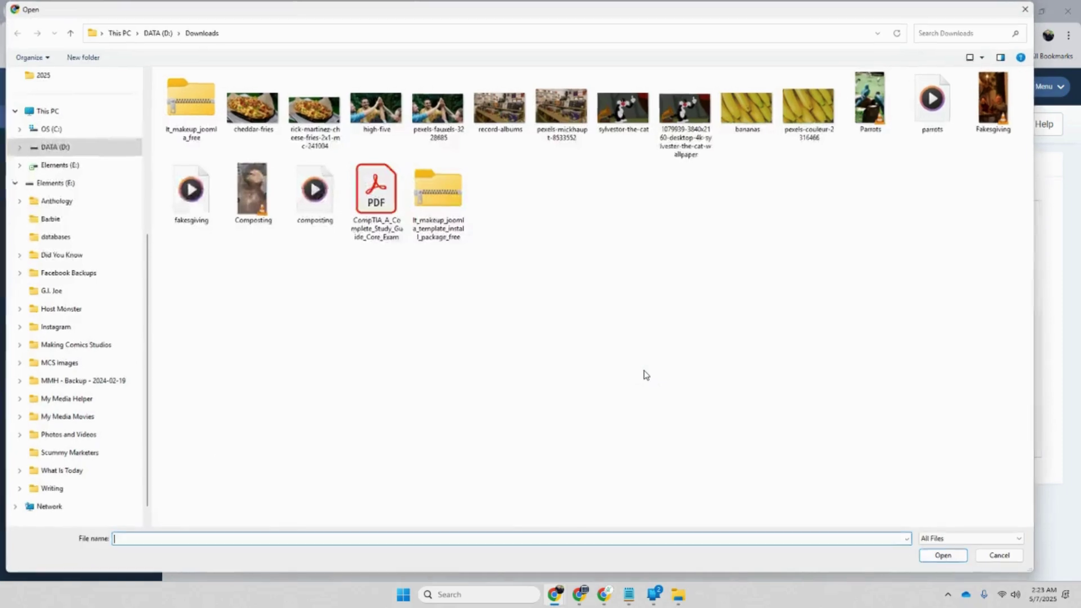
double_click(438, 191)
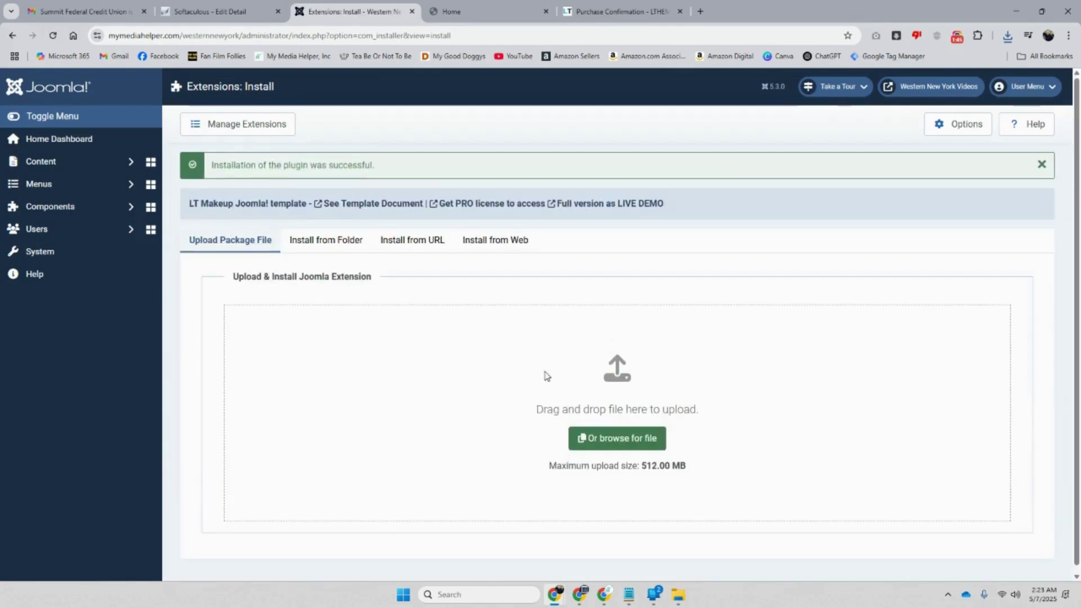
Make lt_makeup - Default the default site template style and reload the site's home page to check it.
click(75, 253)
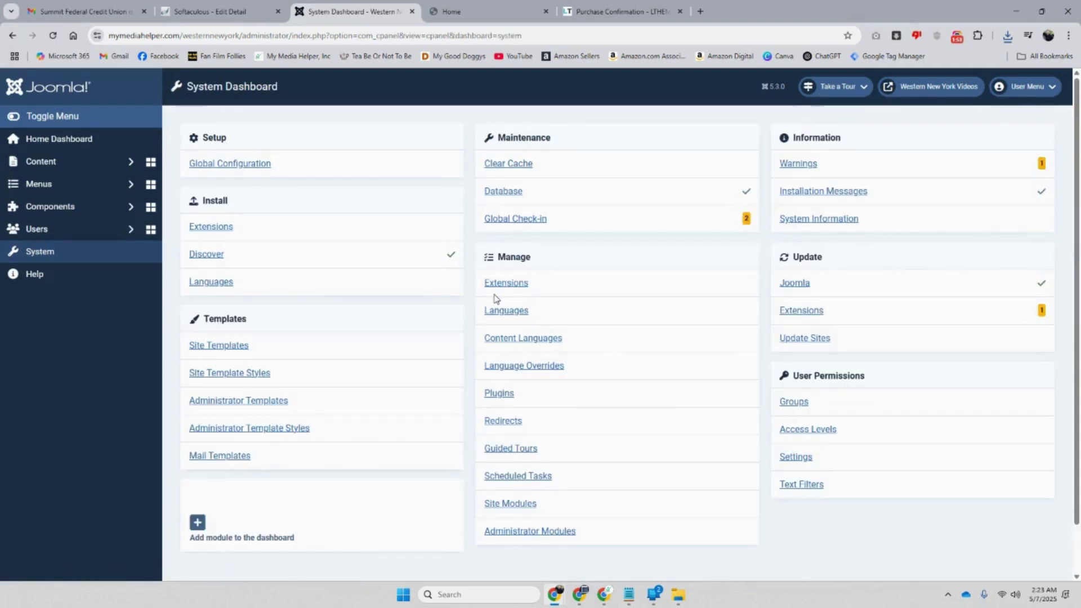
click(229, 373)
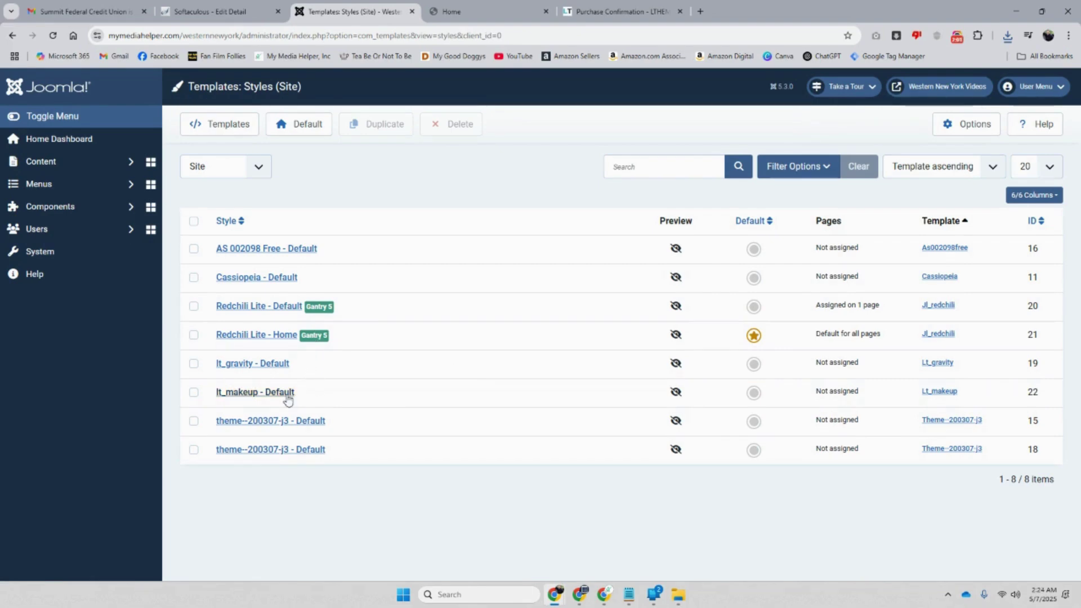
click(751, 401)
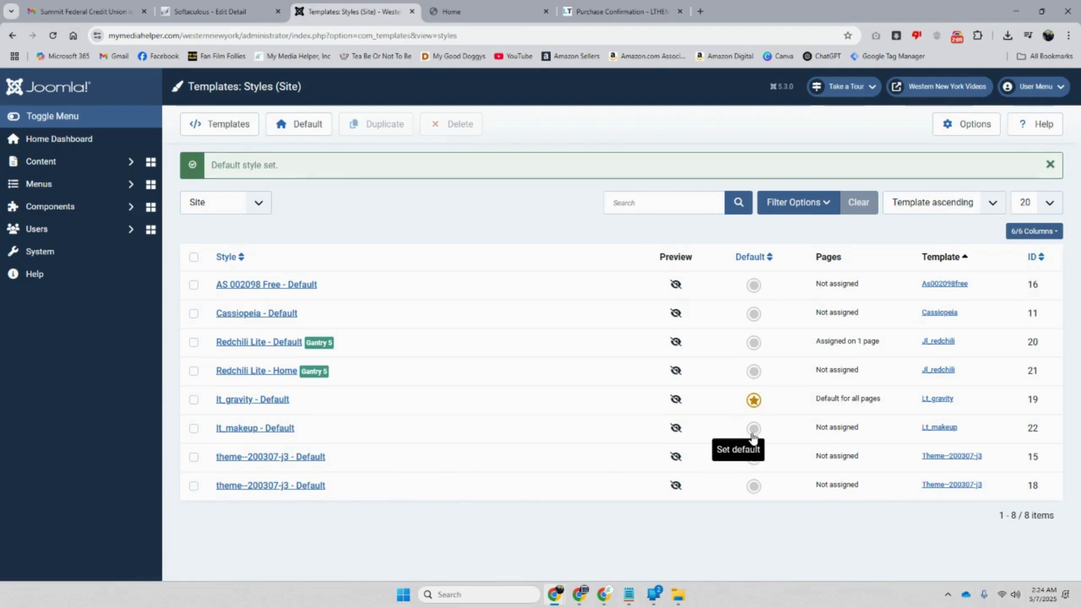
click(753, 430)
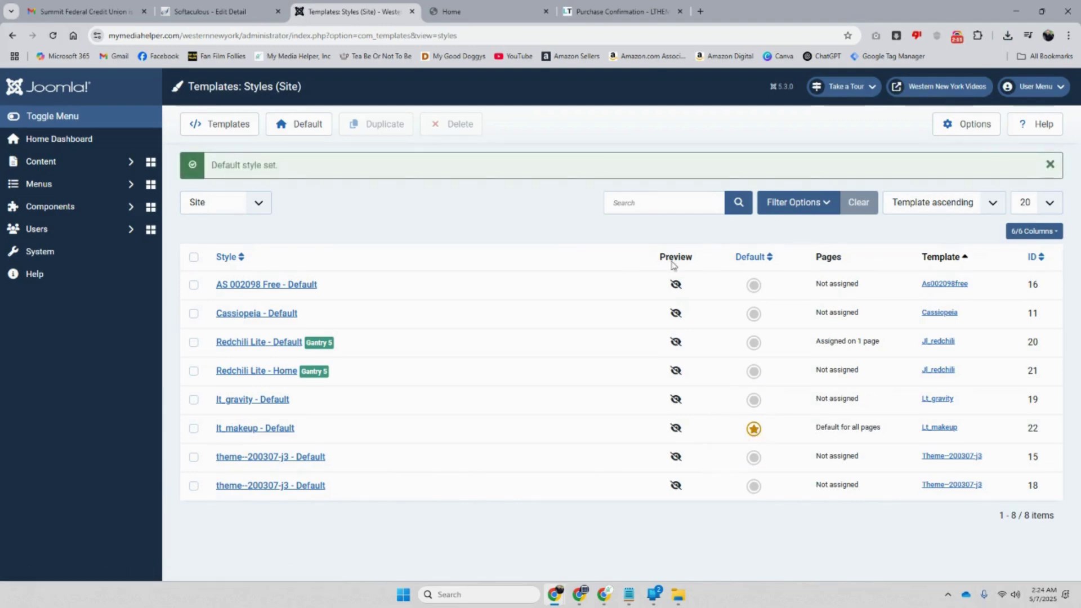
click(499, 15)
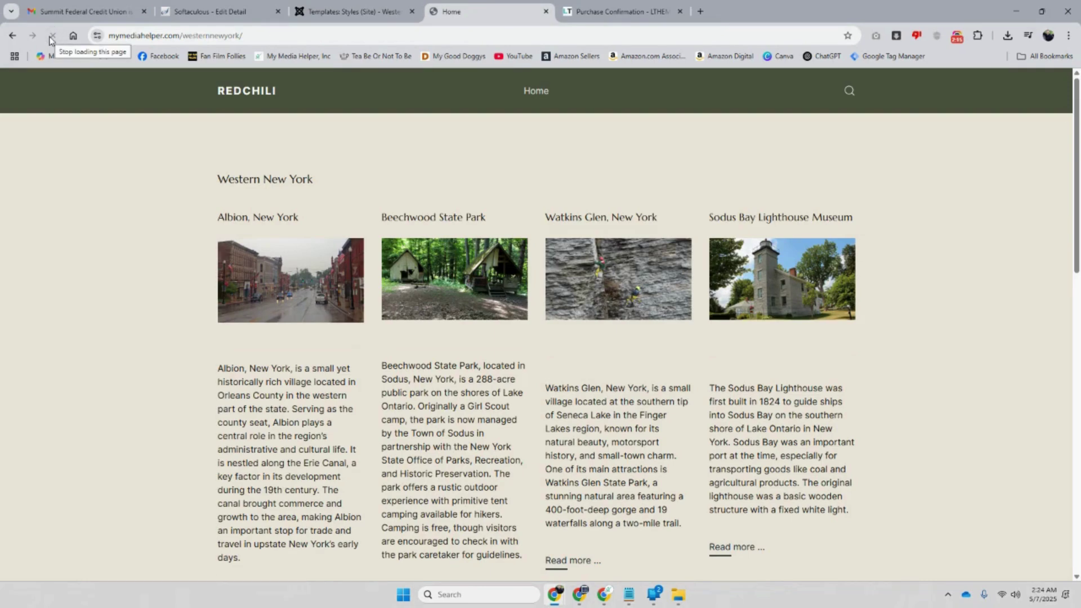
click(343, 14)
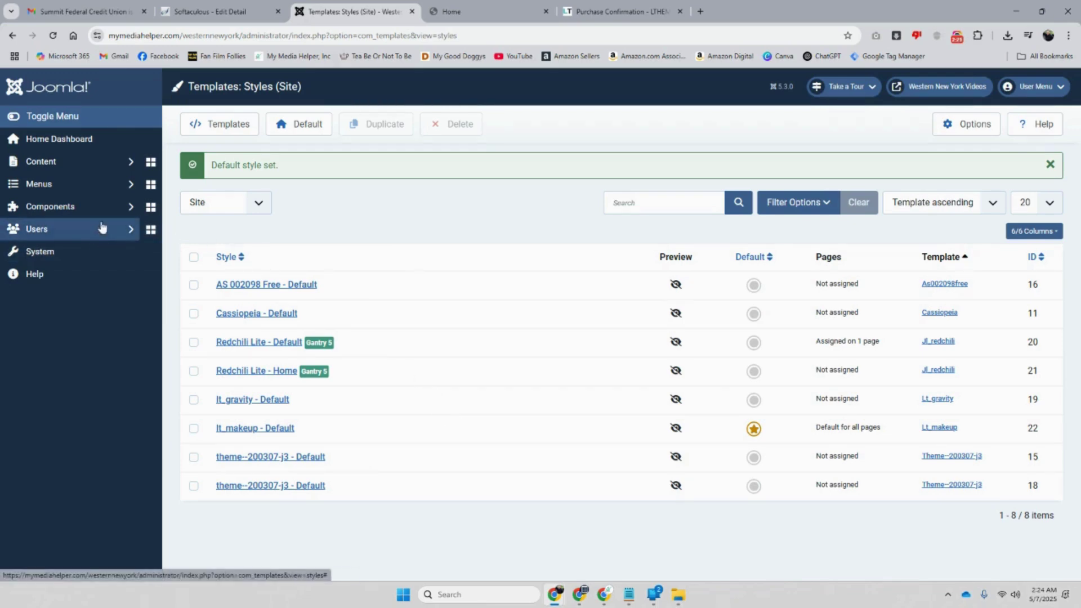
Assign the lt_makeup - Default template style to the Main Menu's Home item, save it, and view the site's home page.
click(92, 193)
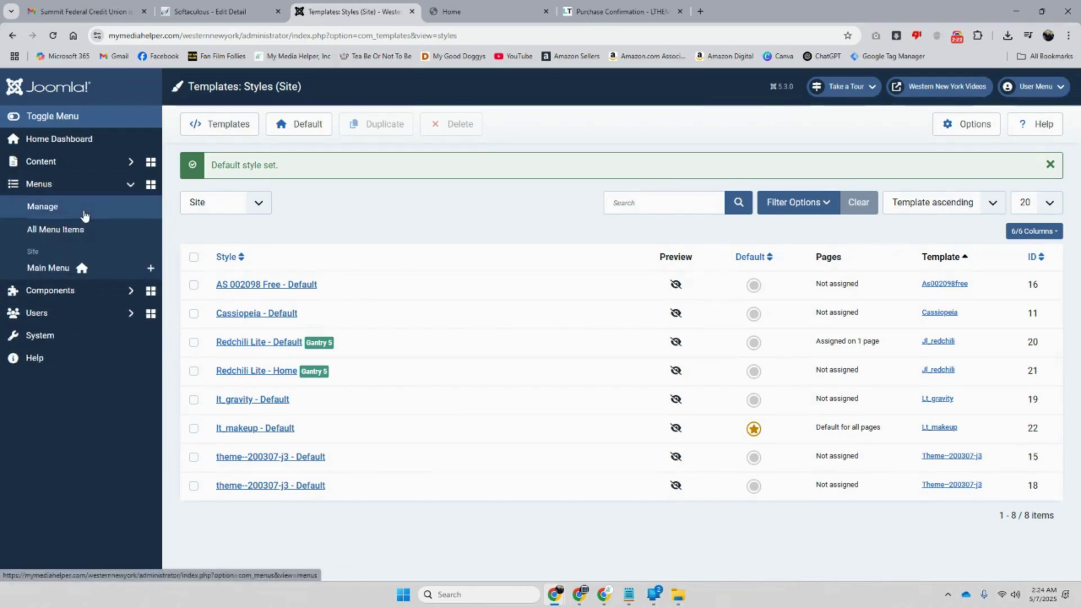
click(79, 266)
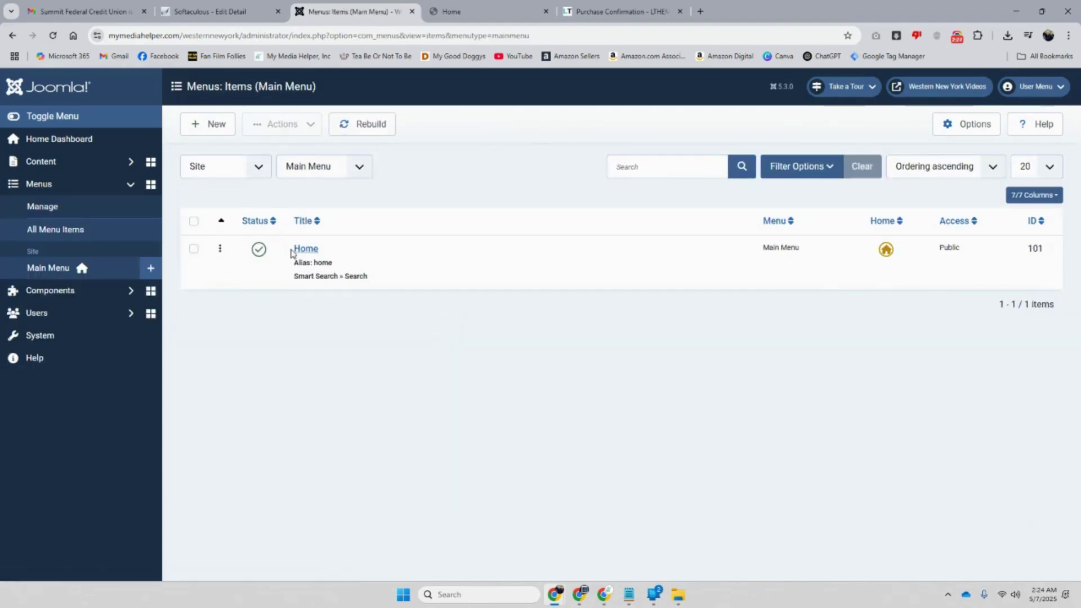
click(299, 249)
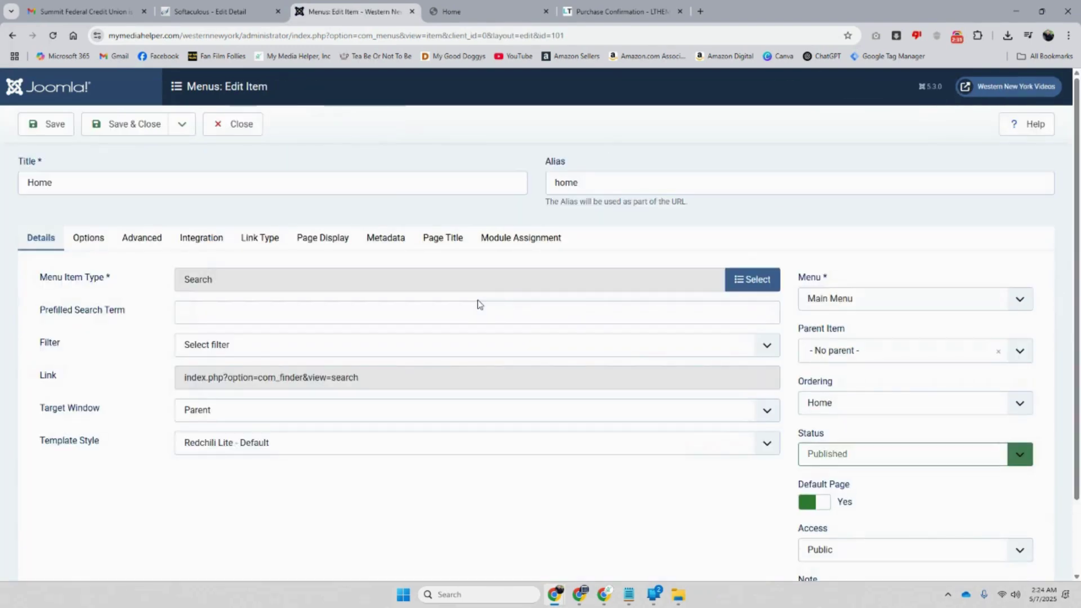
scroll(478, 301, down, 2)
click(322, 359)
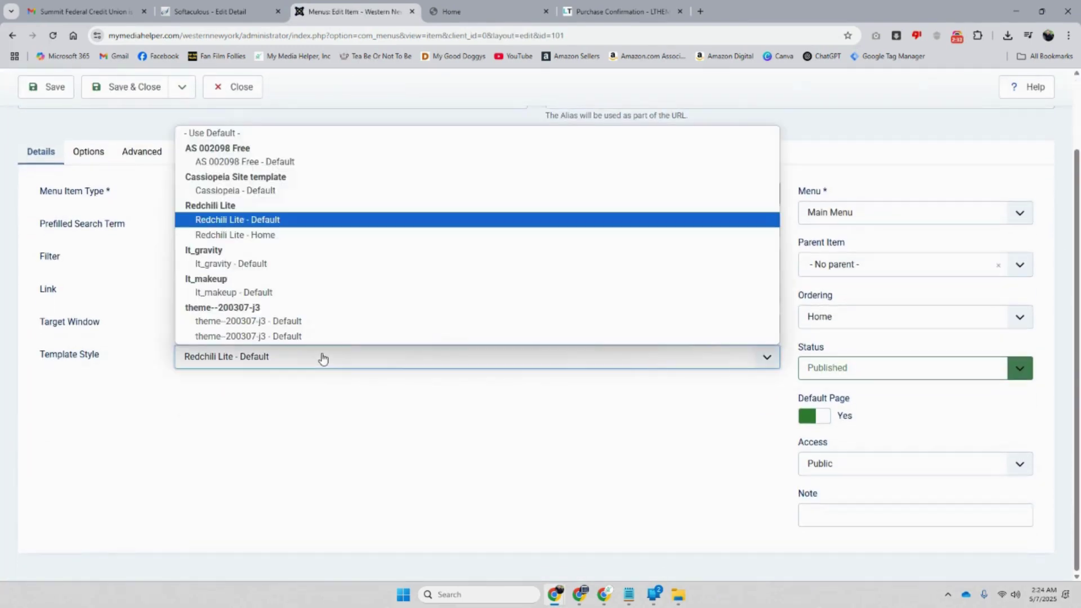
click(255, 292)
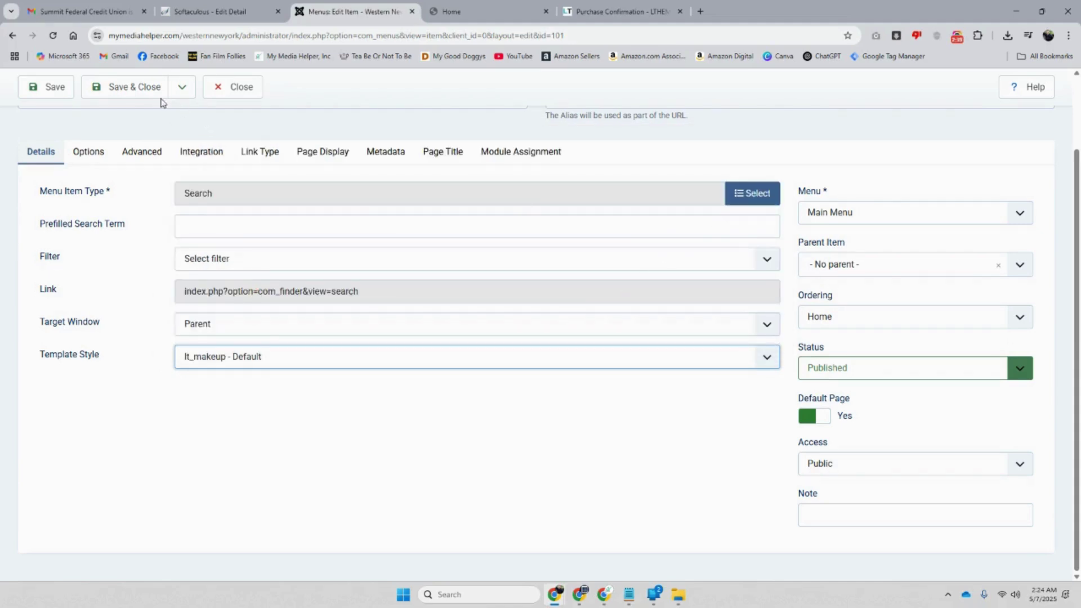
click(64, 92)
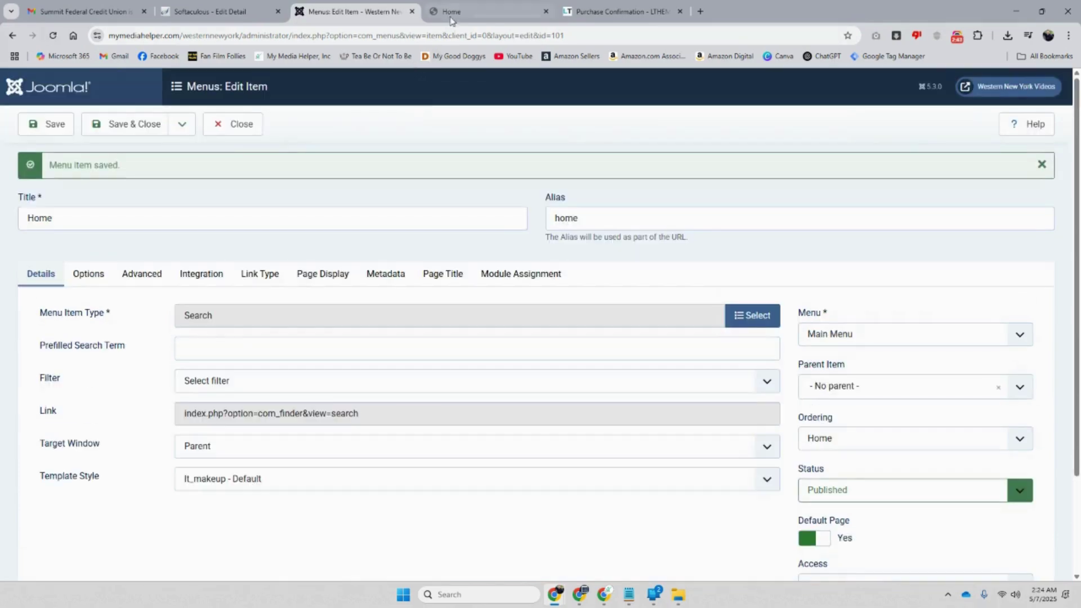
click(450, 11)
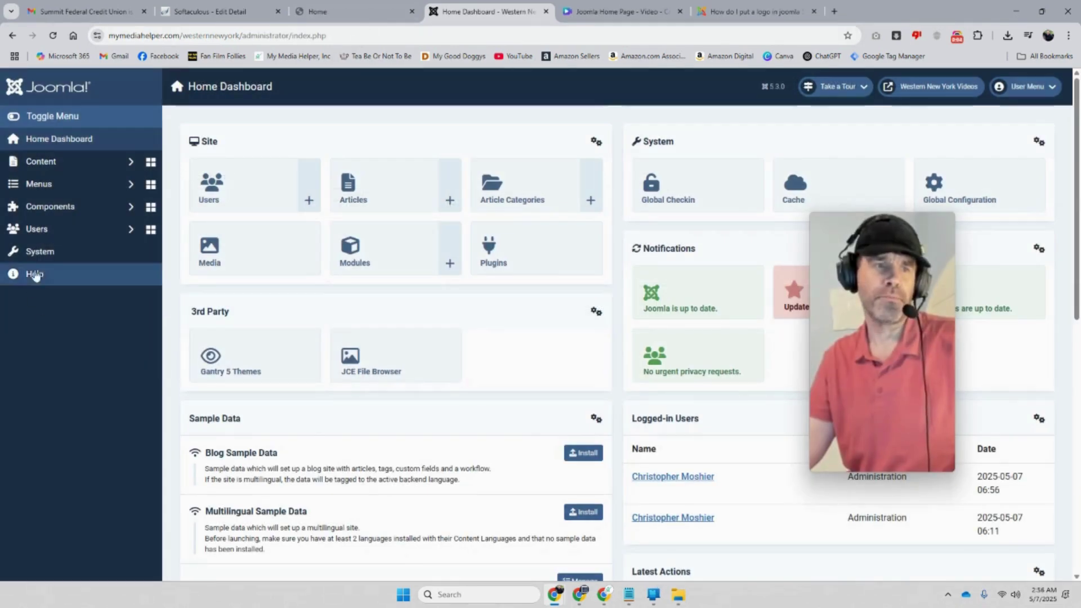
Open the template options of the lt_makeup - Default site template style.
click(45, 255)
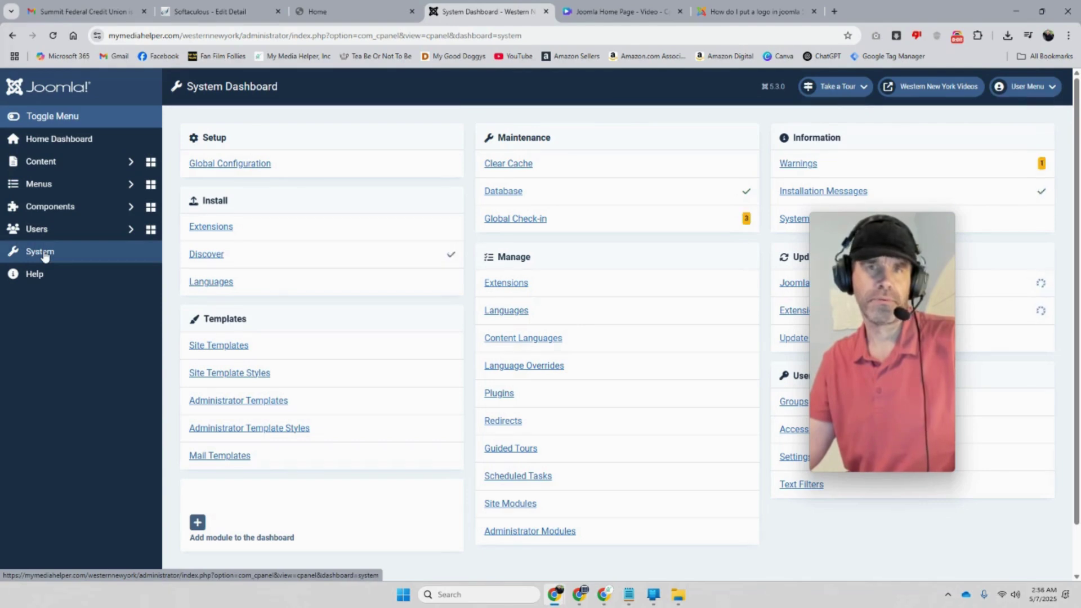
click(51, 258)
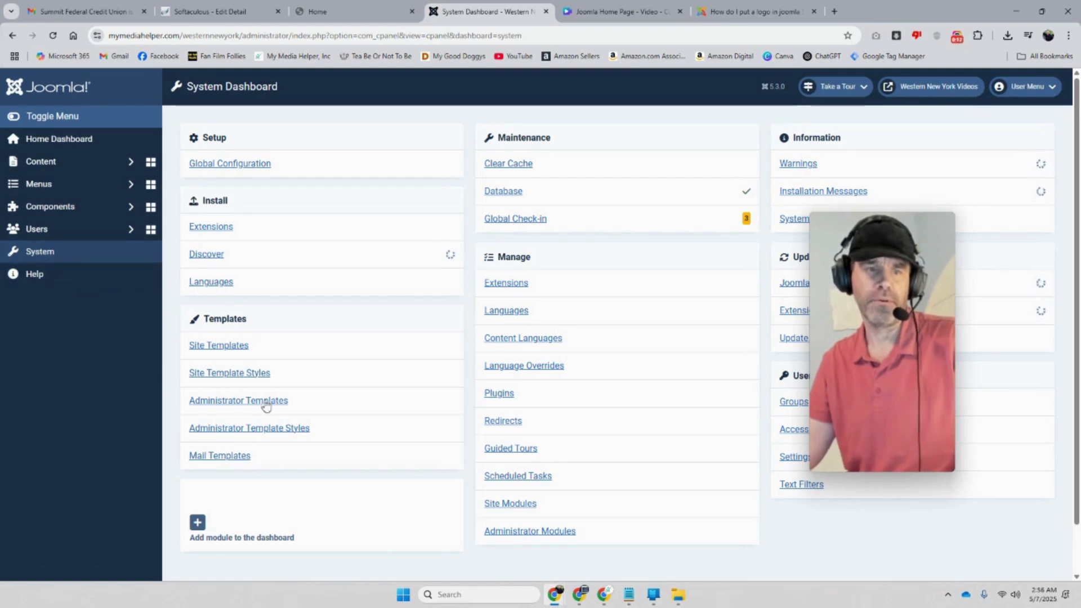
click(263, 374)
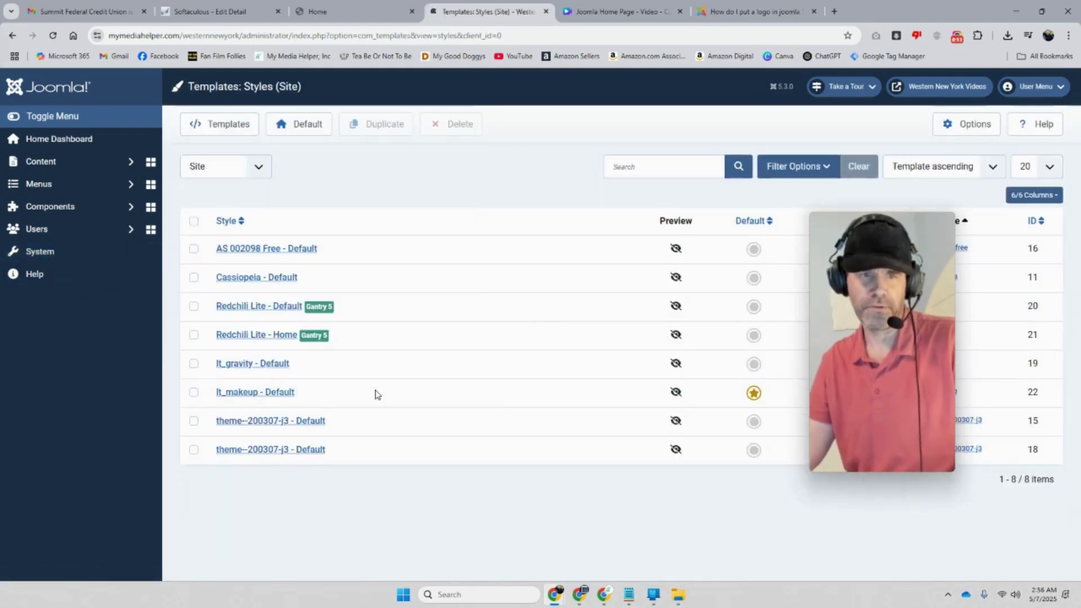
click(265, 394)
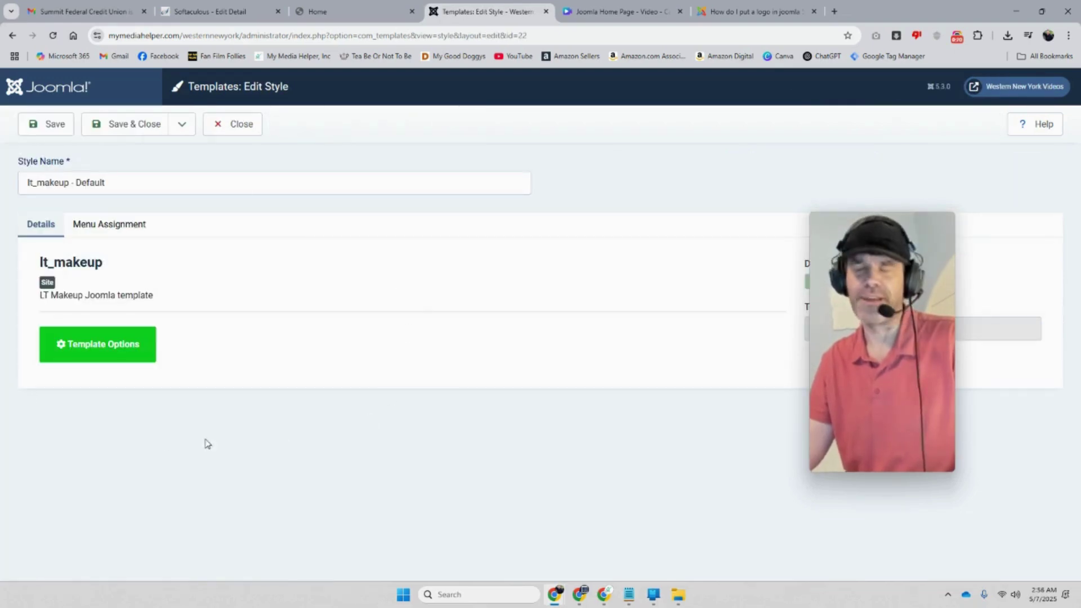
click(105, 353)
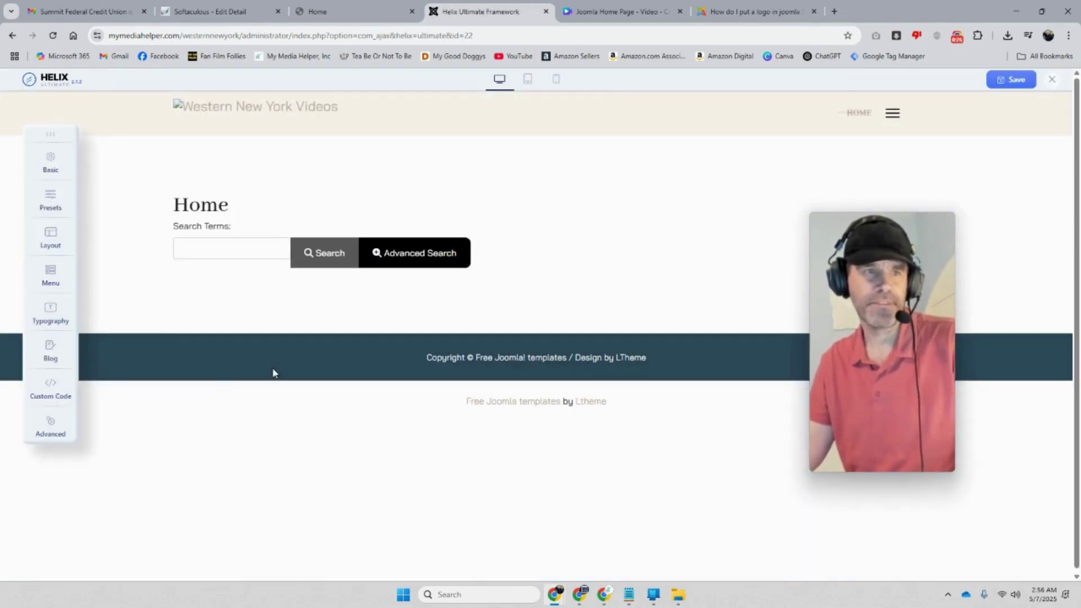
Set wny-videos-banner.png from the banners folder as the template's logo image, save, and view the site's home page.
click(50, 169)
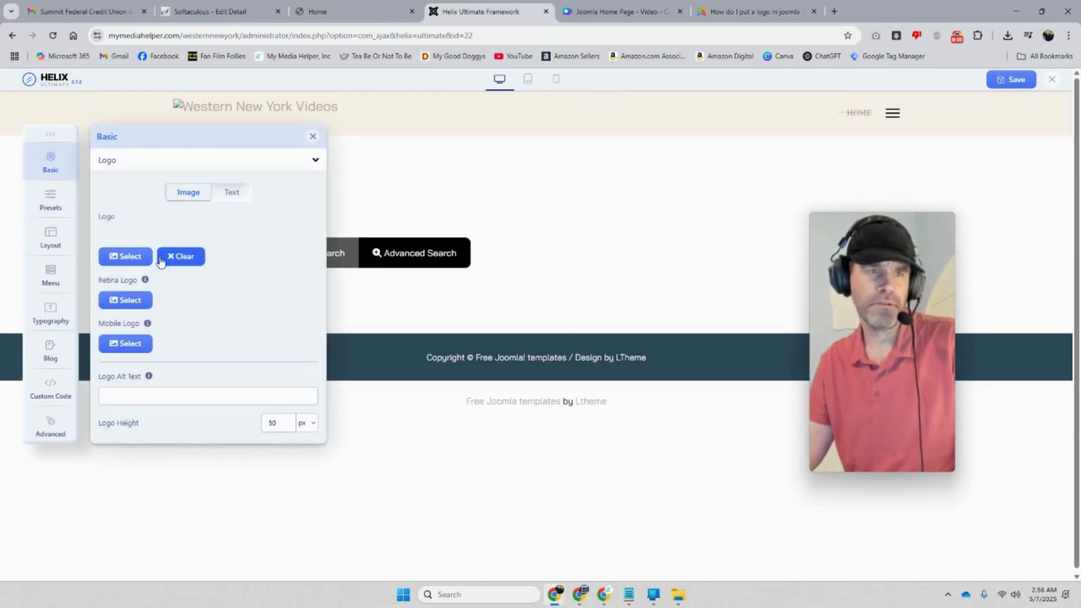
click(129, 259)
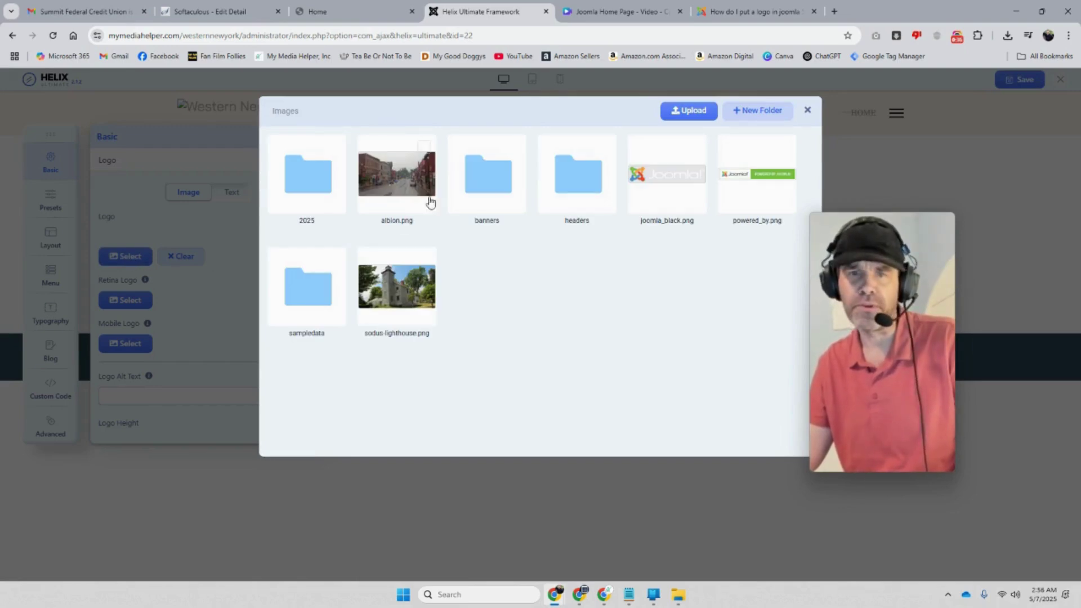
click(471, 187)
double_click(471, 187)
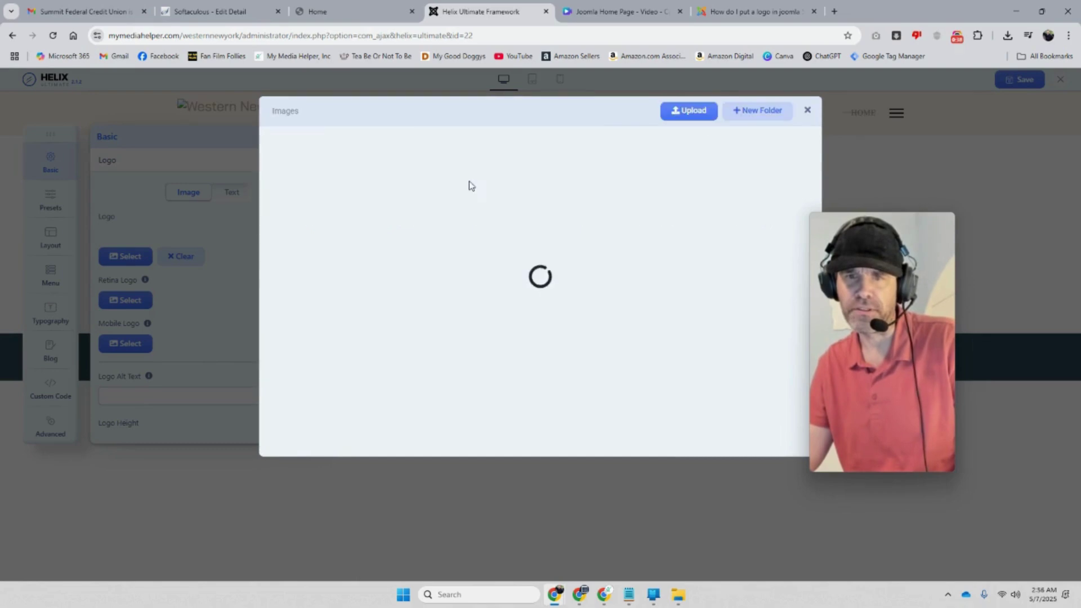
click(735, 293)
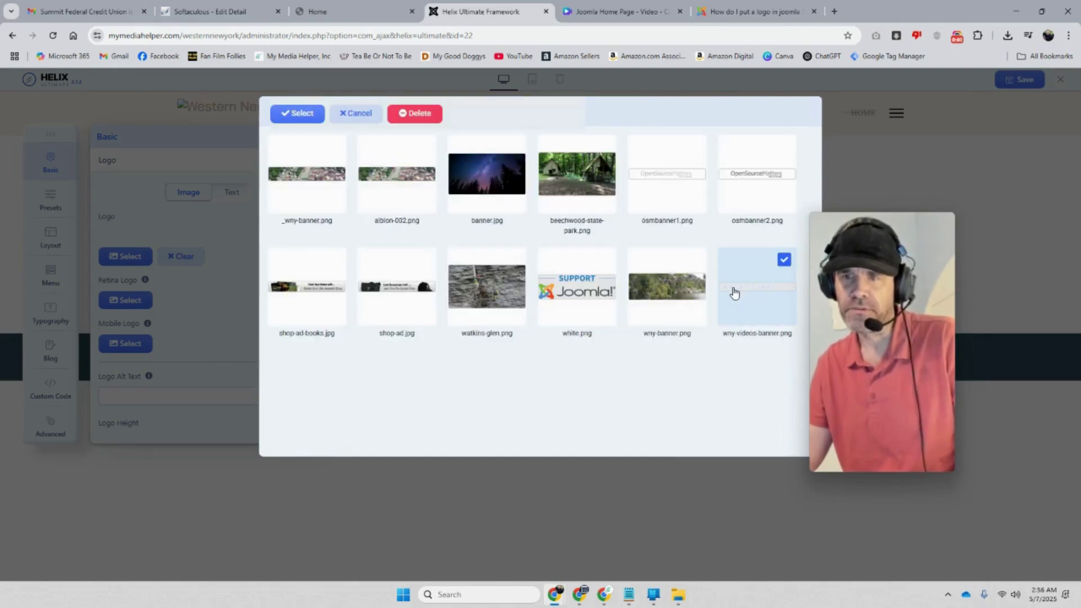
click(298, 114)
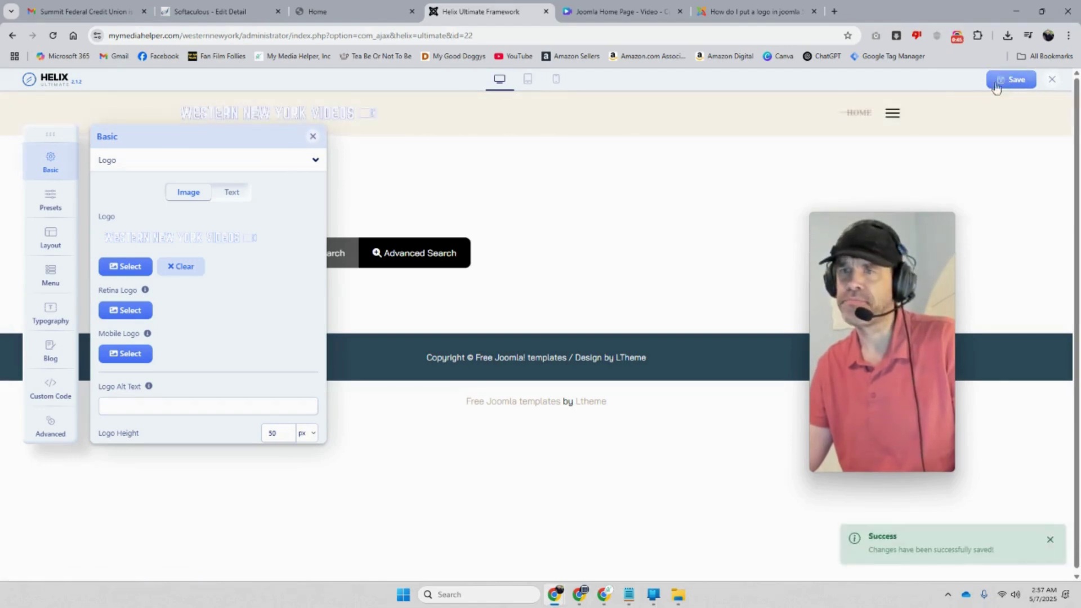
click(332, 17)
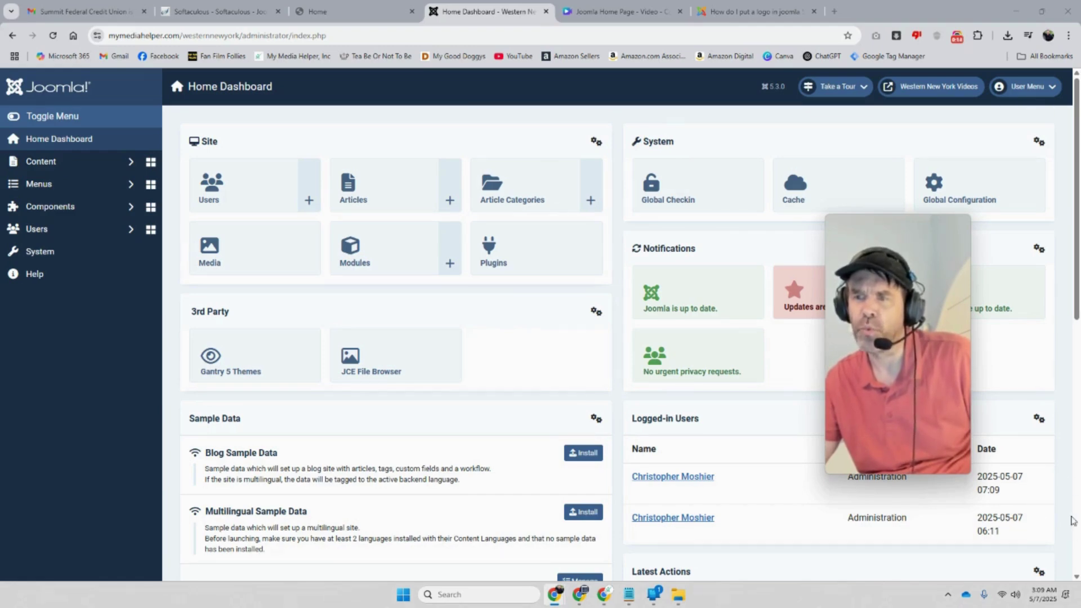
Check in the locked Albion, New York and Sodus Bay Lighthouse Museum articles.
mouse_move(947, 341)
drag(948, 305, 702, 265)
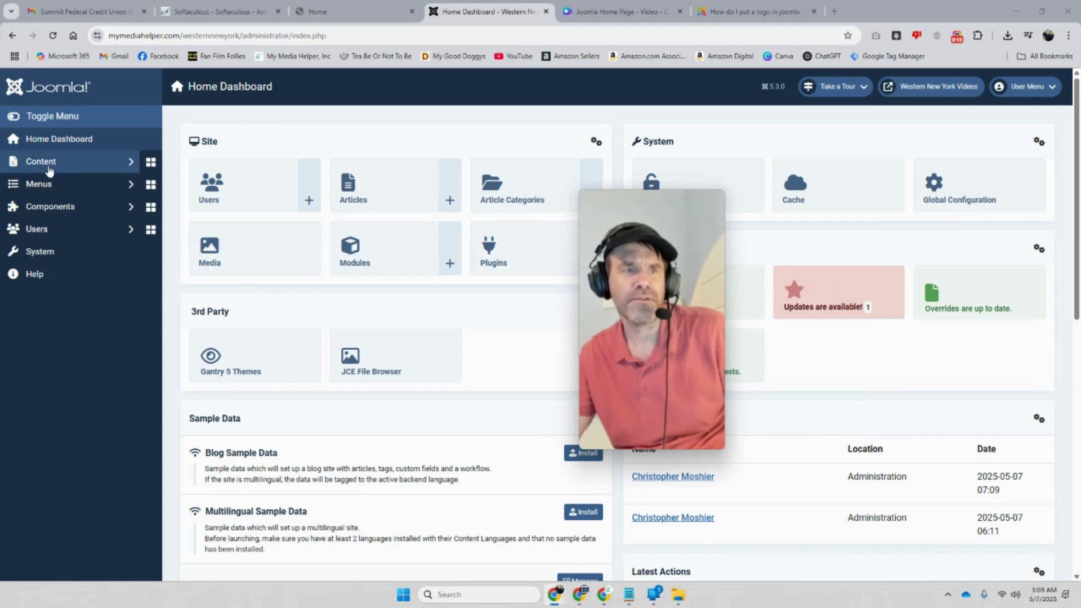
click(47, 163)
click(42, 184)
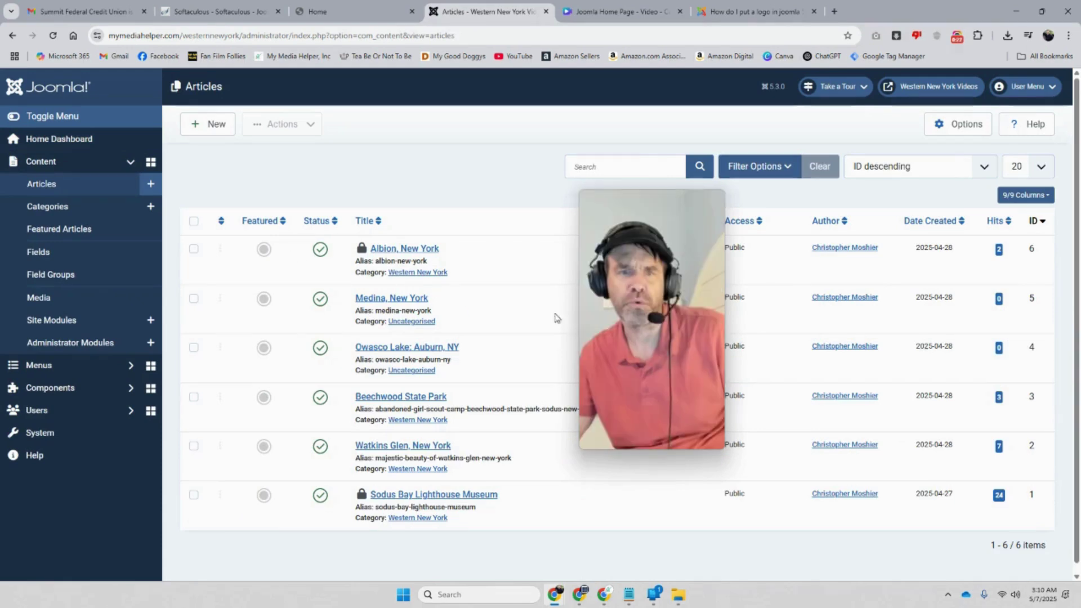
click(362, 250)
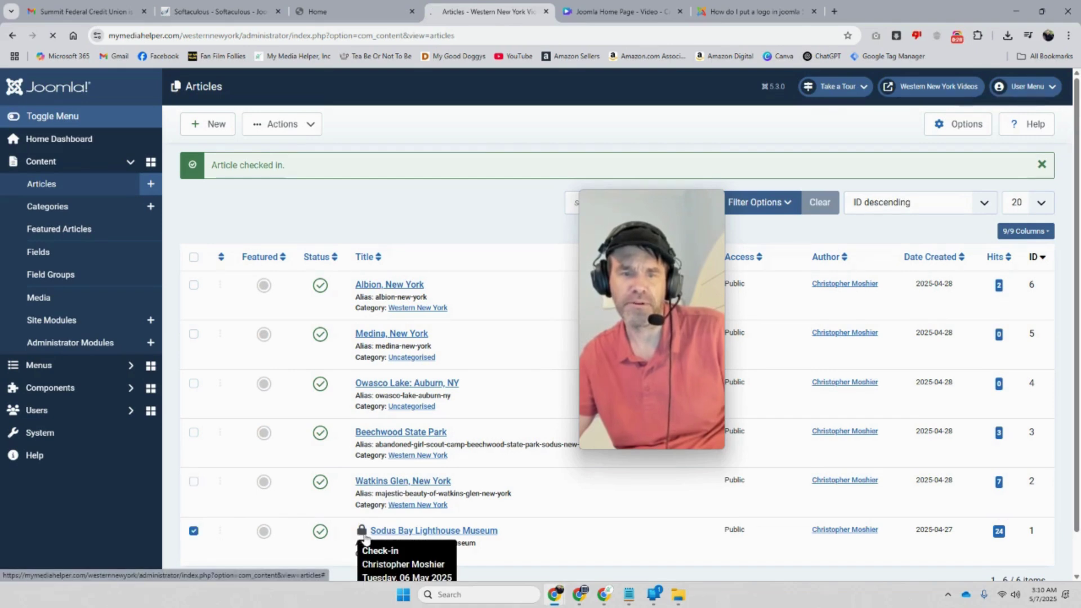
click(408, 291)
mouse_move(719, 369)
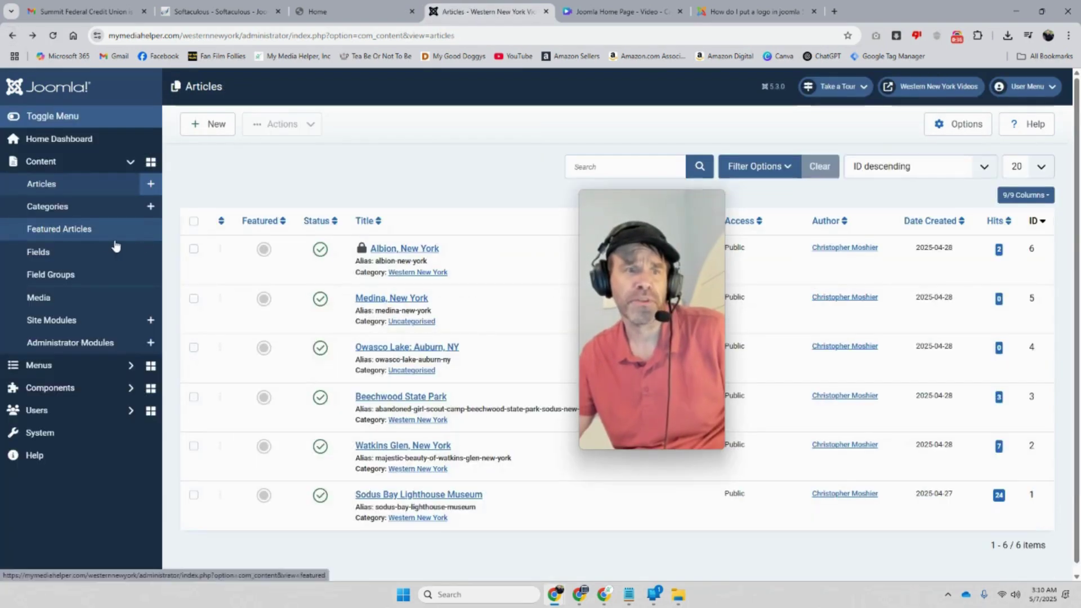
Check in the locked Western New York category, and check in the Albion, New York article again.
click(403, 299)
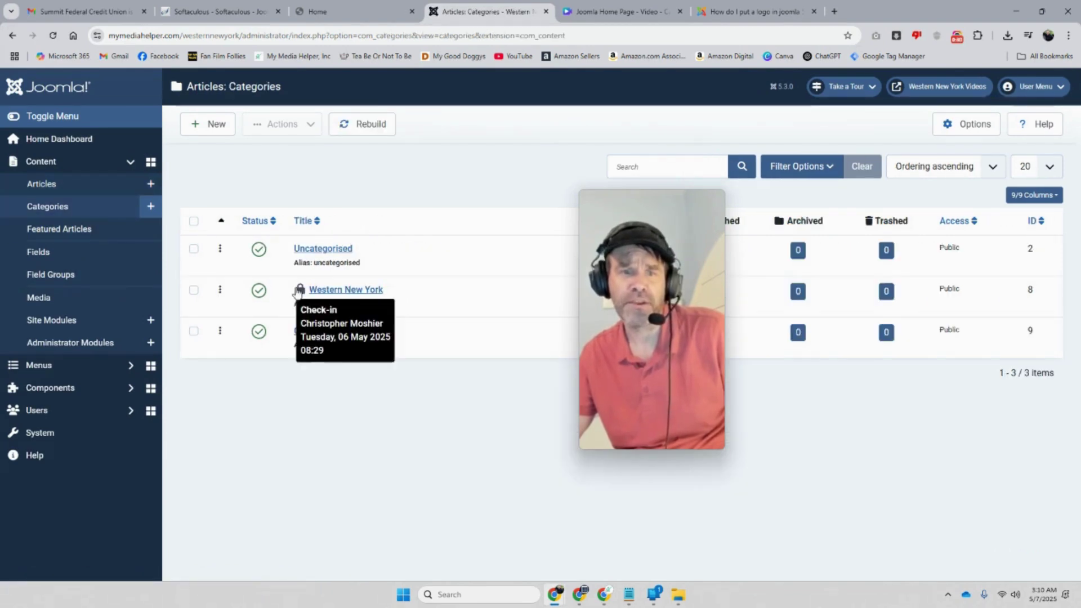
click(300, 290)
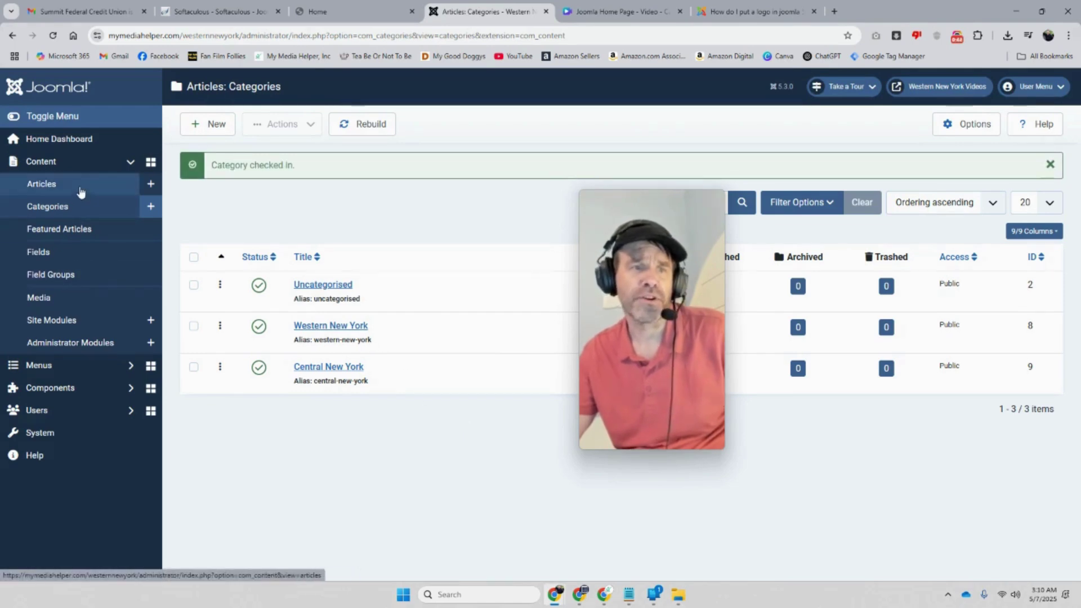
click(85, 228)
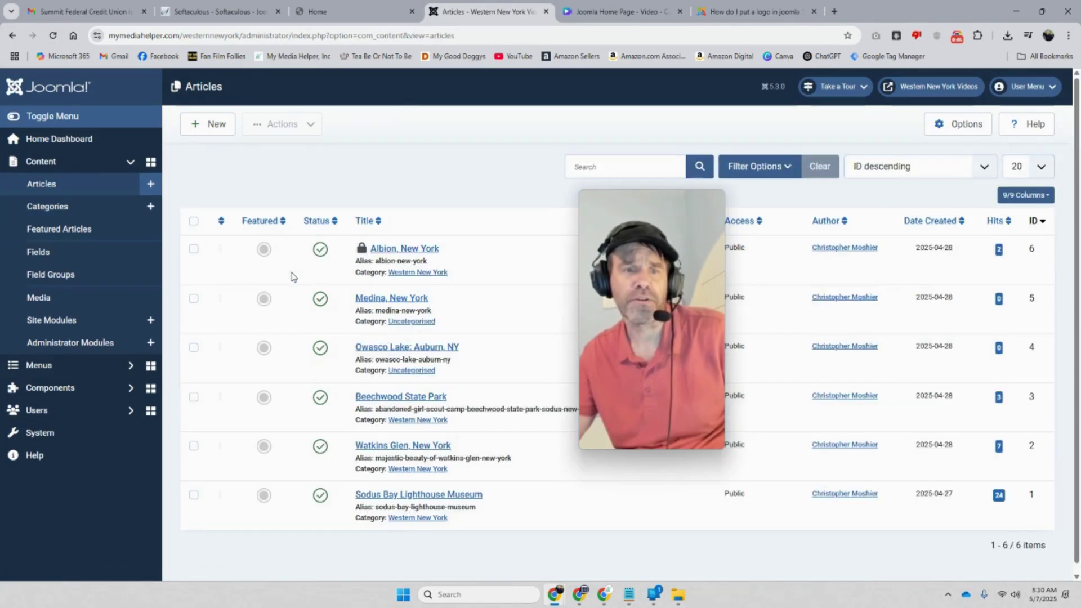
click(362, 249)
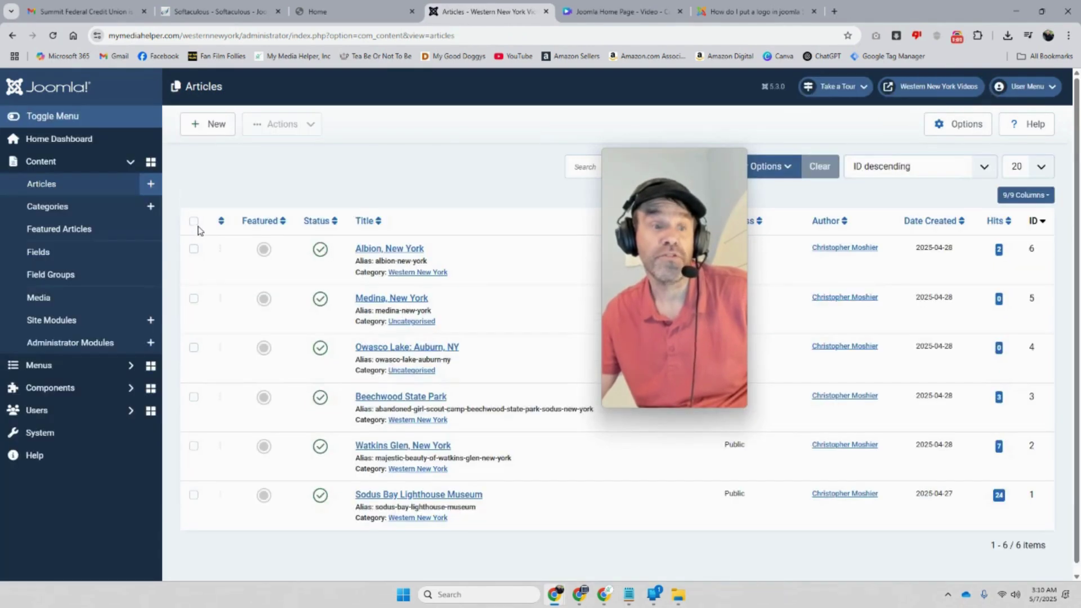
Open the Western New York newsflash module from the site modules for editing.
click(80, 322)
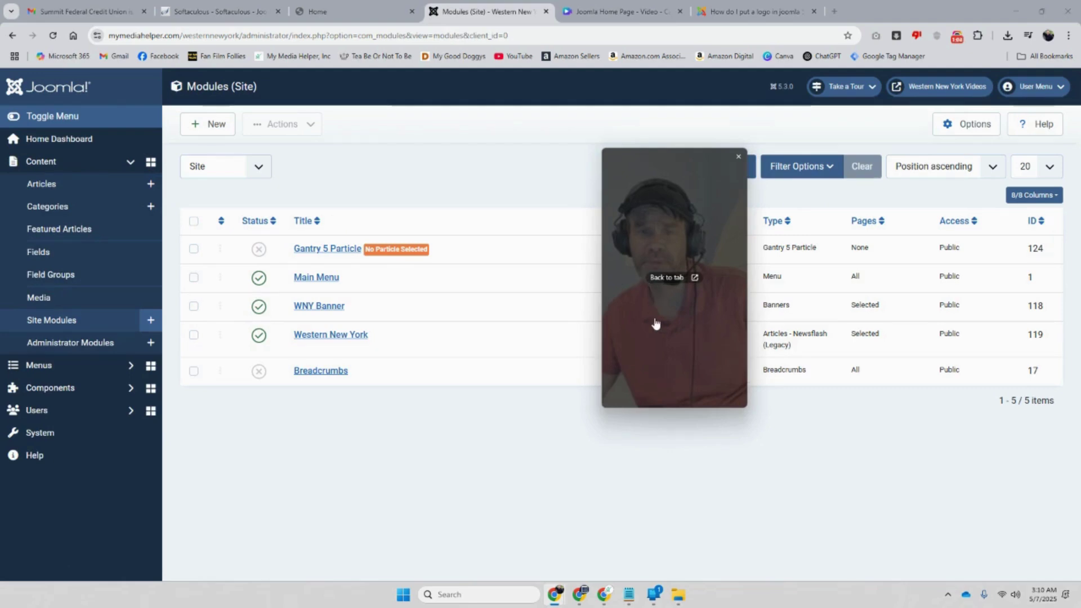
drag(640, 223, 103, 263)
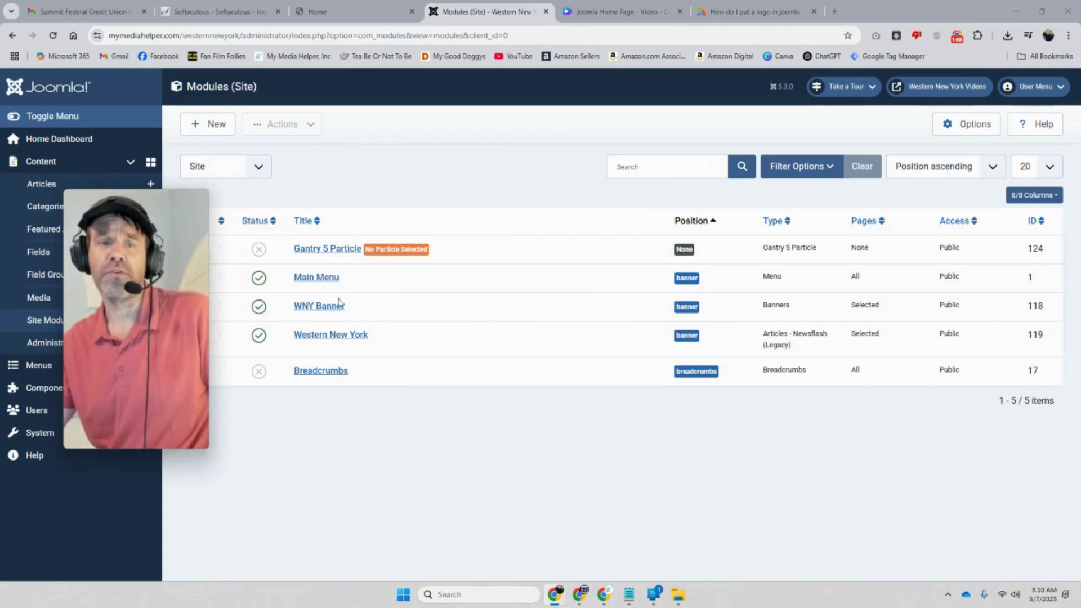
click(346, 338)
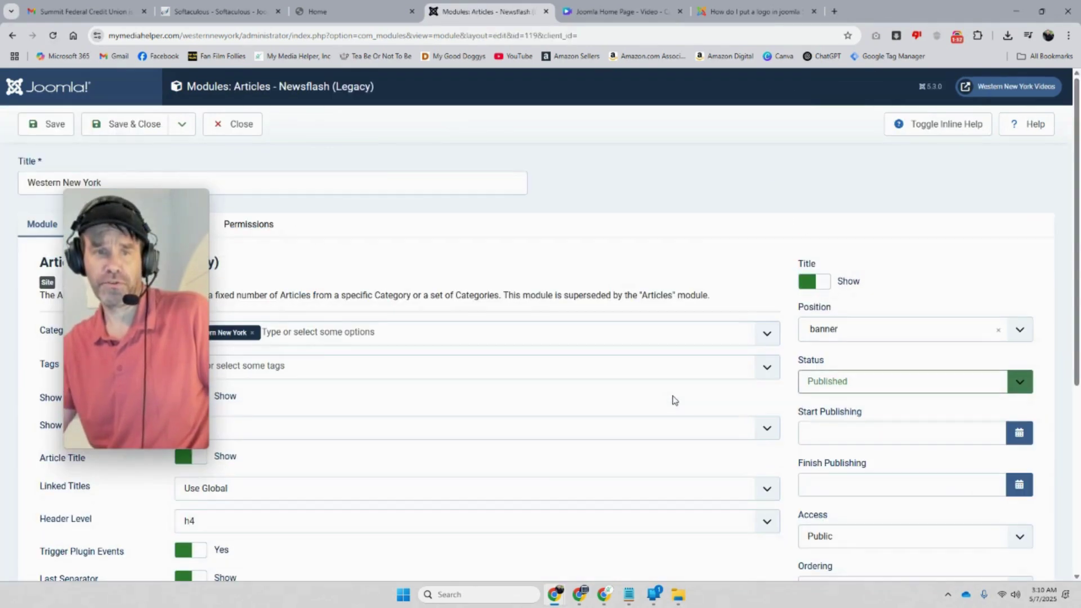
drag(151, 288, 632, 241)
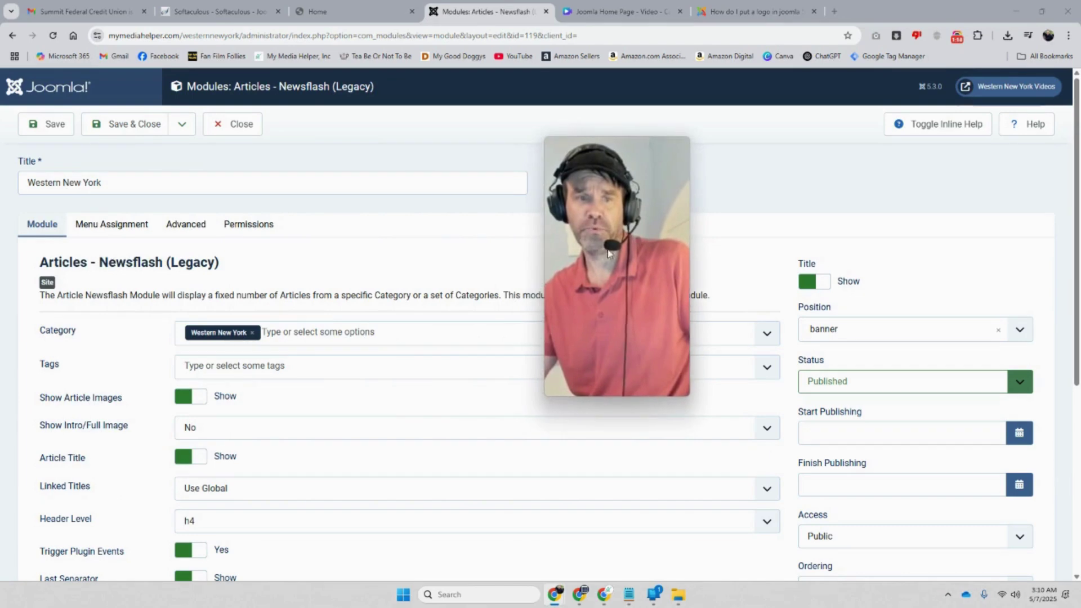
drag(632, 346, 621, 291)
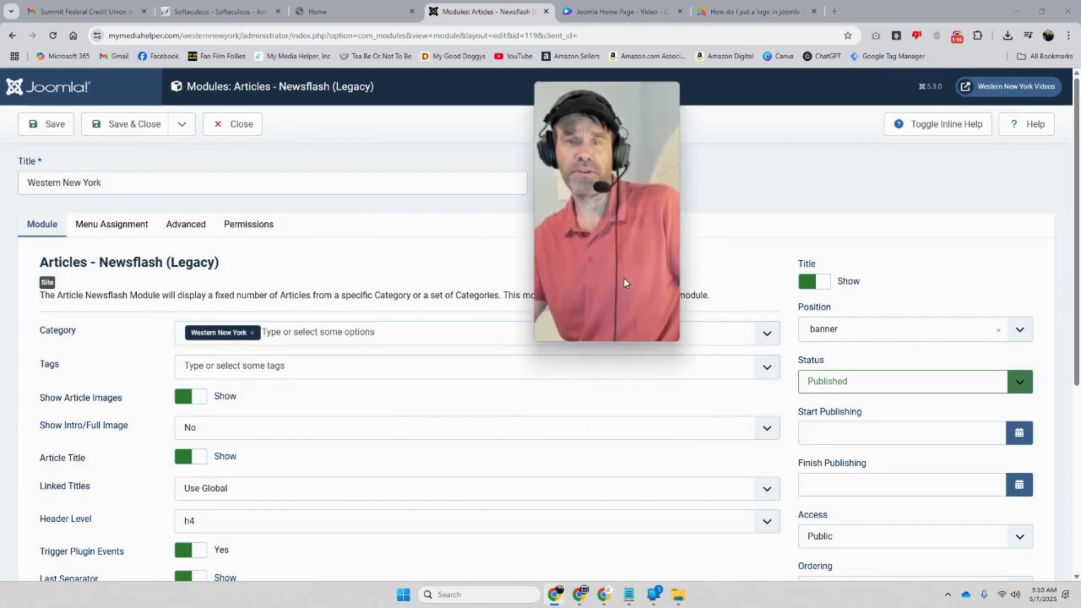
Move the Western New York module to the Lt_makeup template's Content Top [content-top] position and save the module.
click(772, 344)
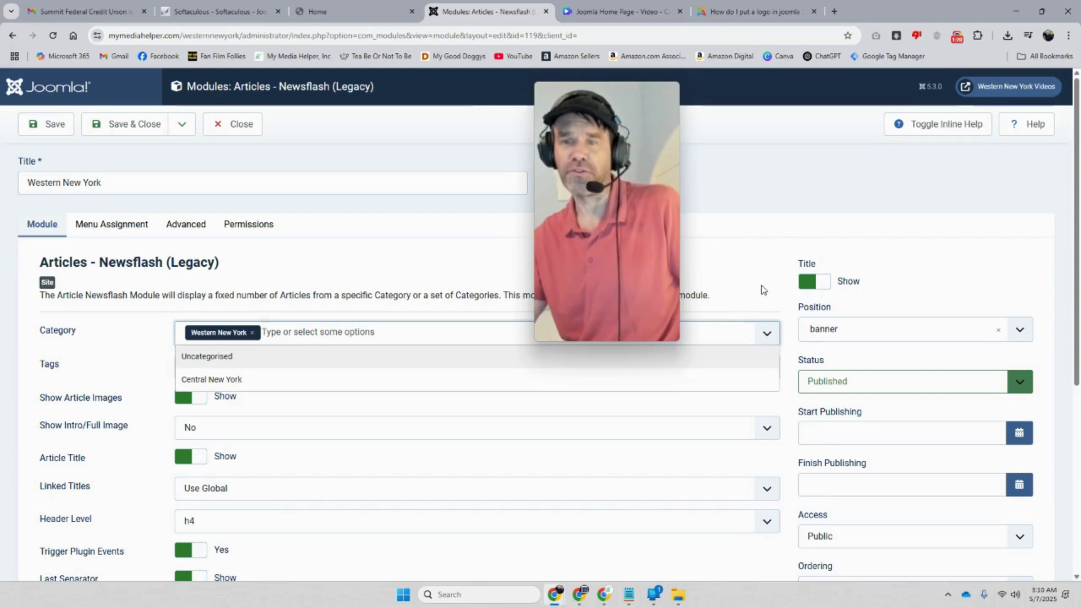
click(764, 282)
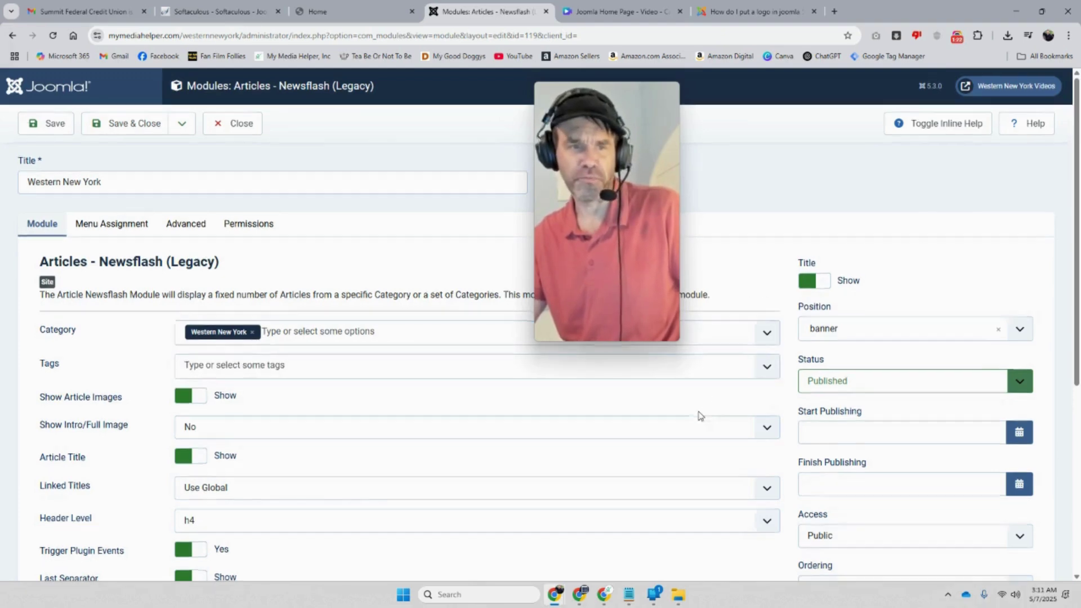
scroll(701, 416, down, 1)
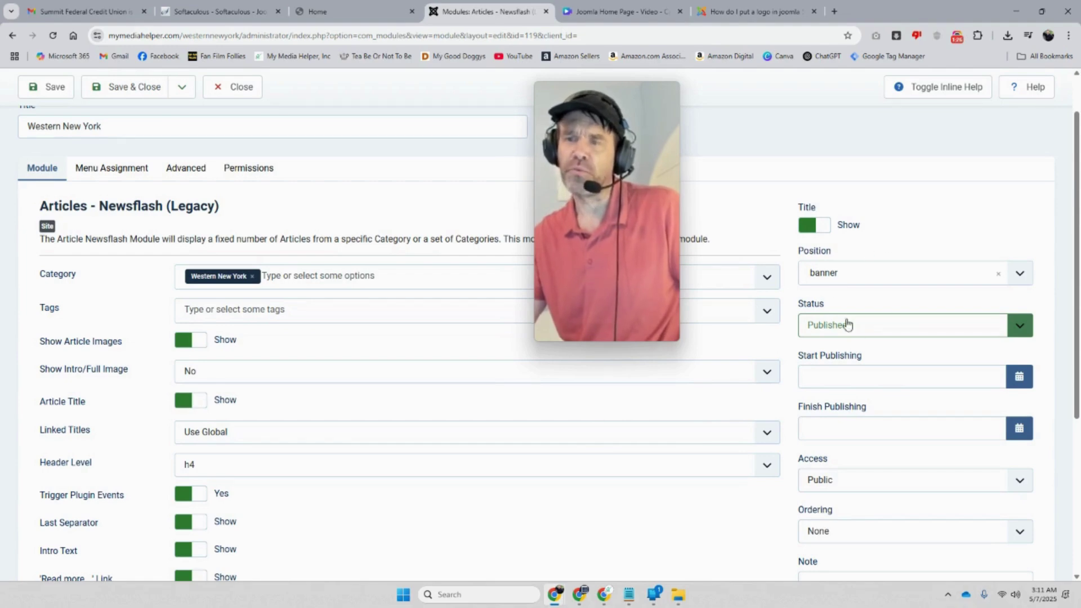
click(1019, 275)
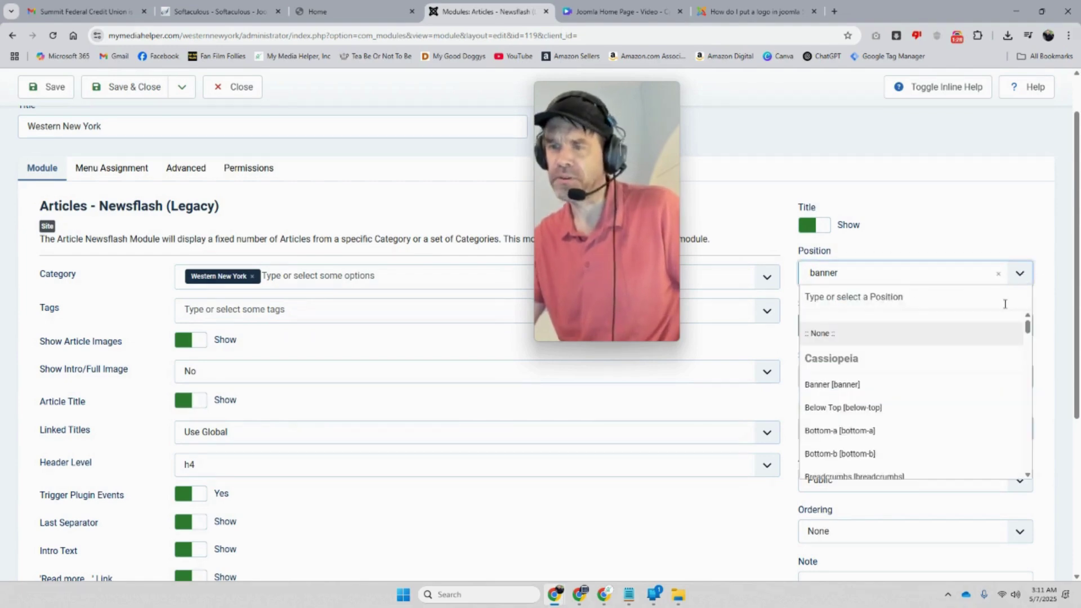
scroll(944, 349, down, 10)
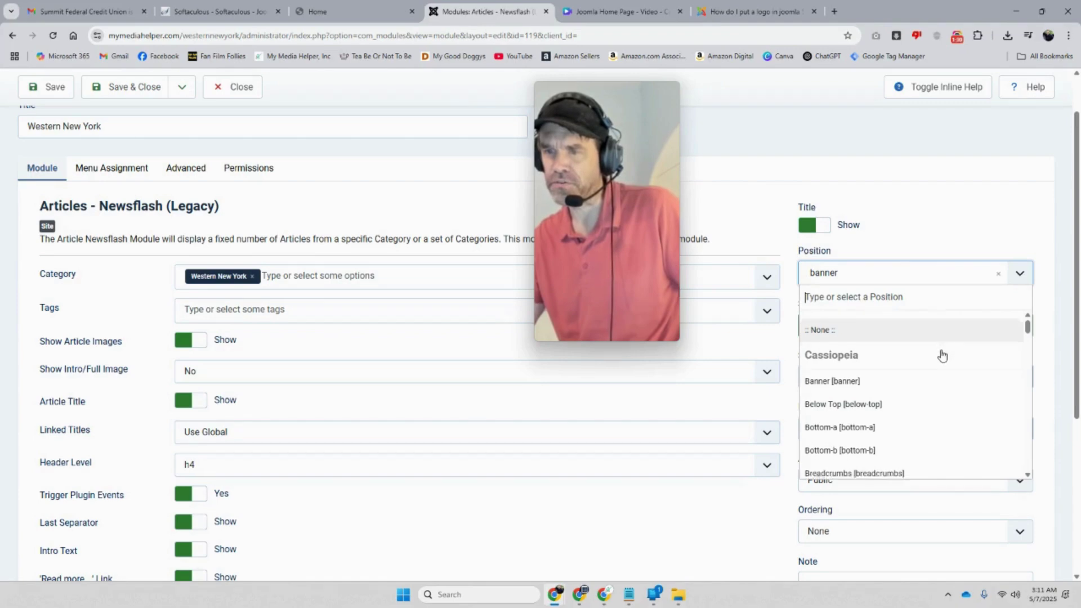
scroll(942, 361, down, 10)
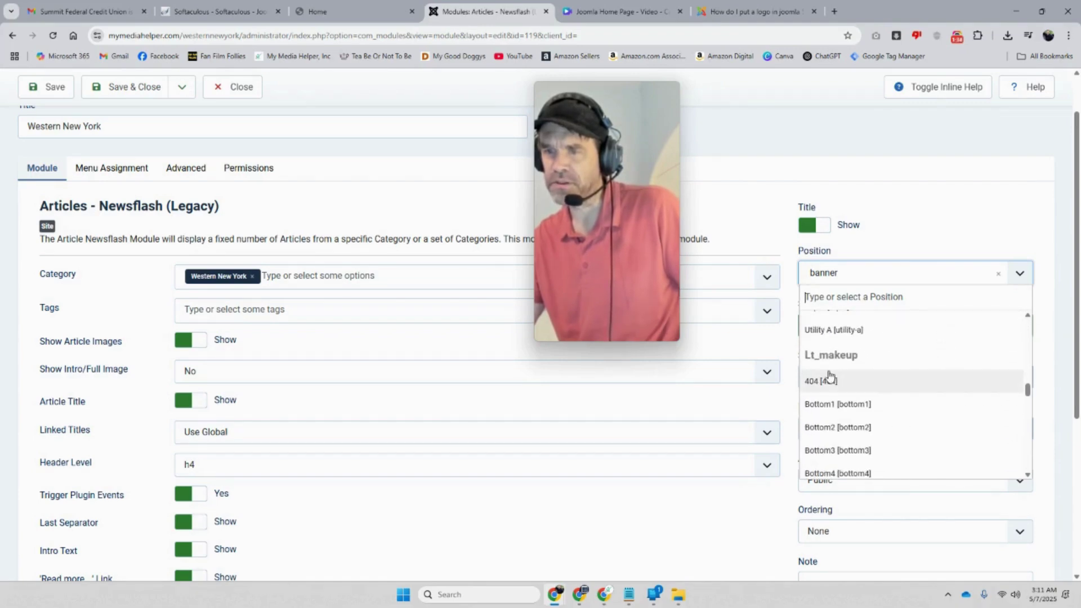
scroll(916, 373, down, 4)
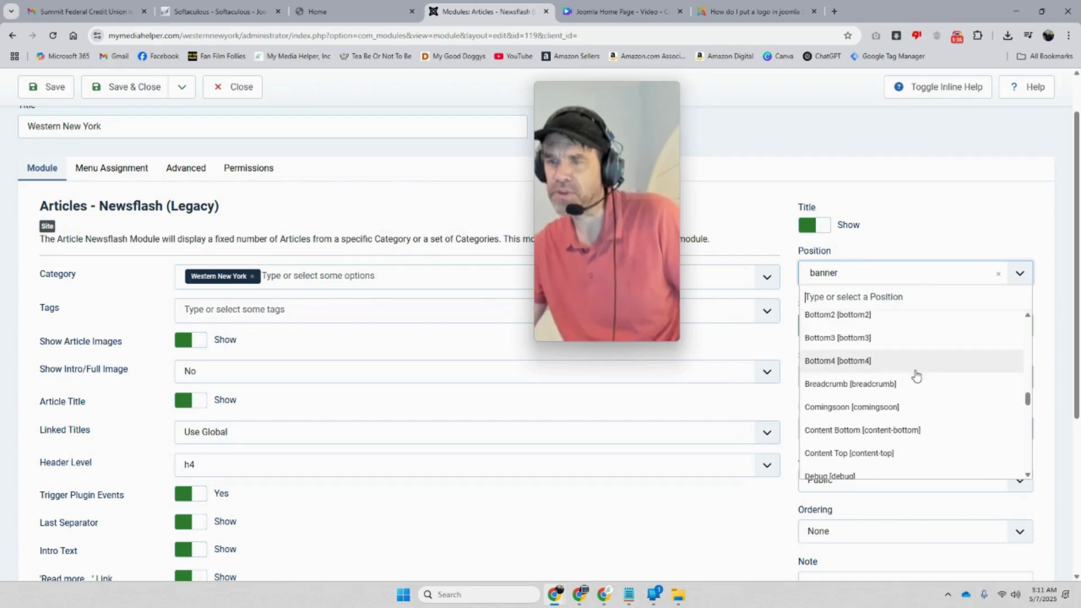
scroll(916, 376, down, 4)
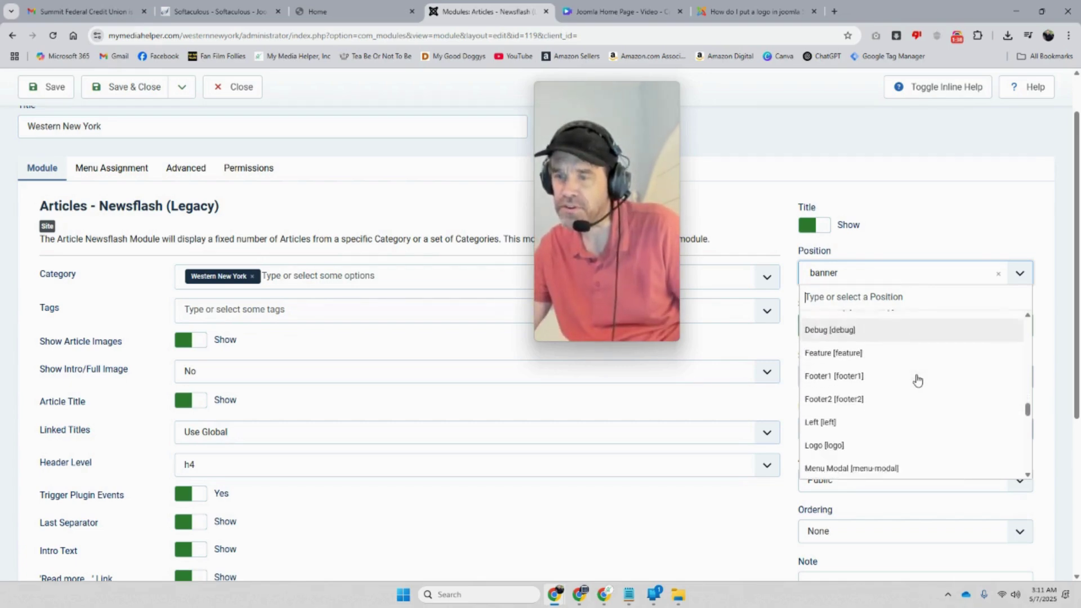
scroll(918, 382, down, 5)
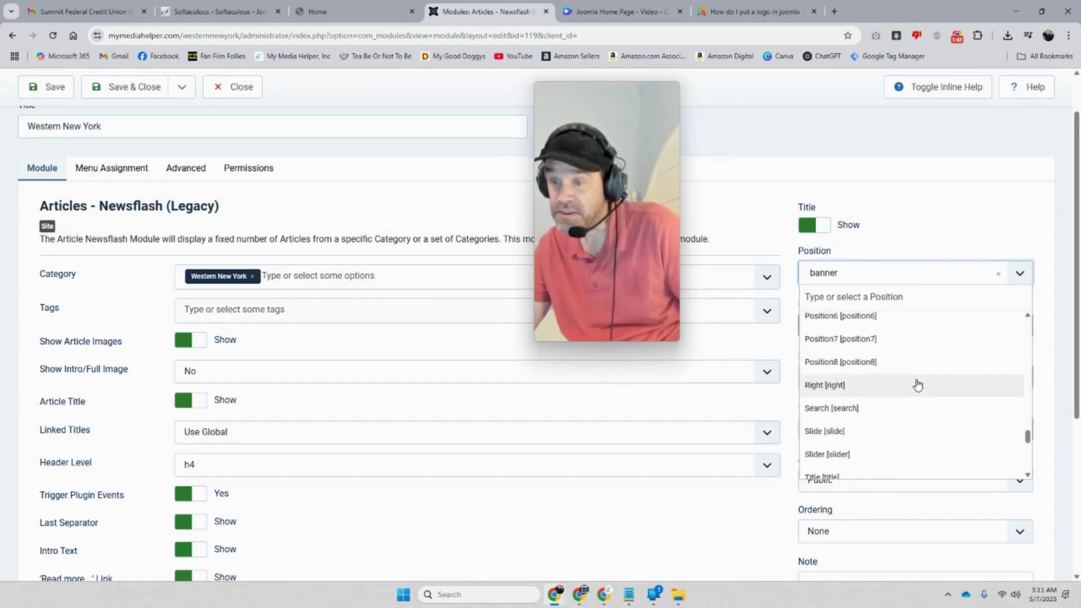
scroll(918, 385, down, 1)
scroll(917, 385, down, 1)
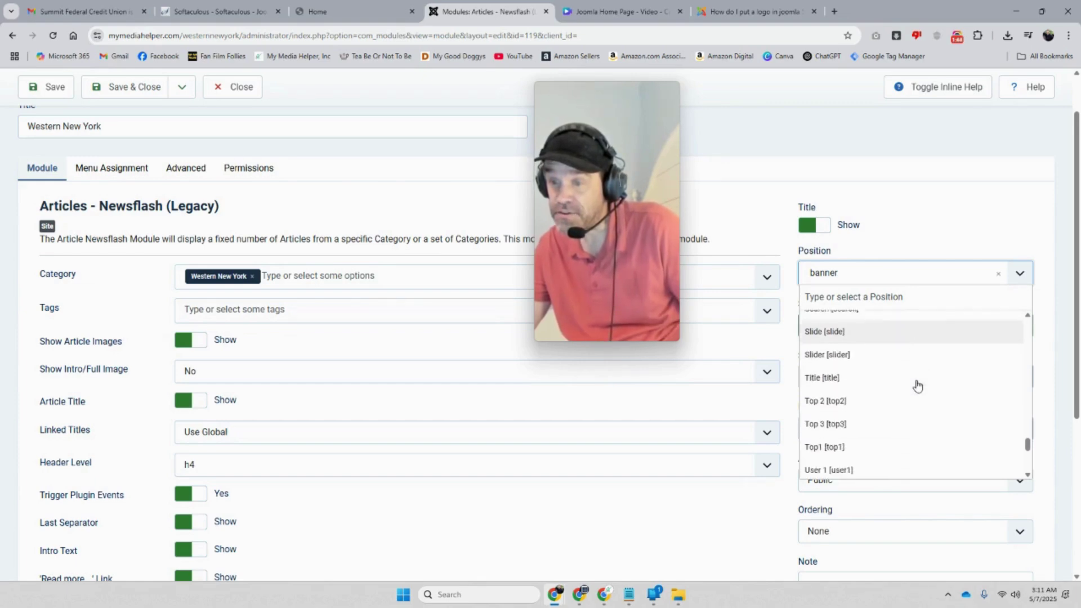
scroll(918, 386, down, 2)
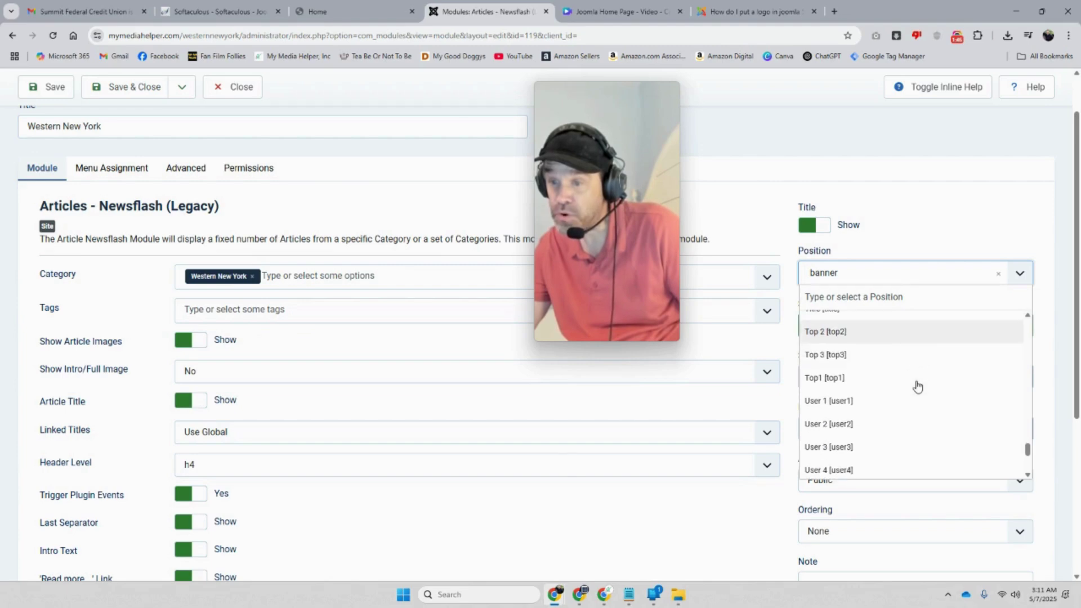
scroll(918, 387, up, 3)
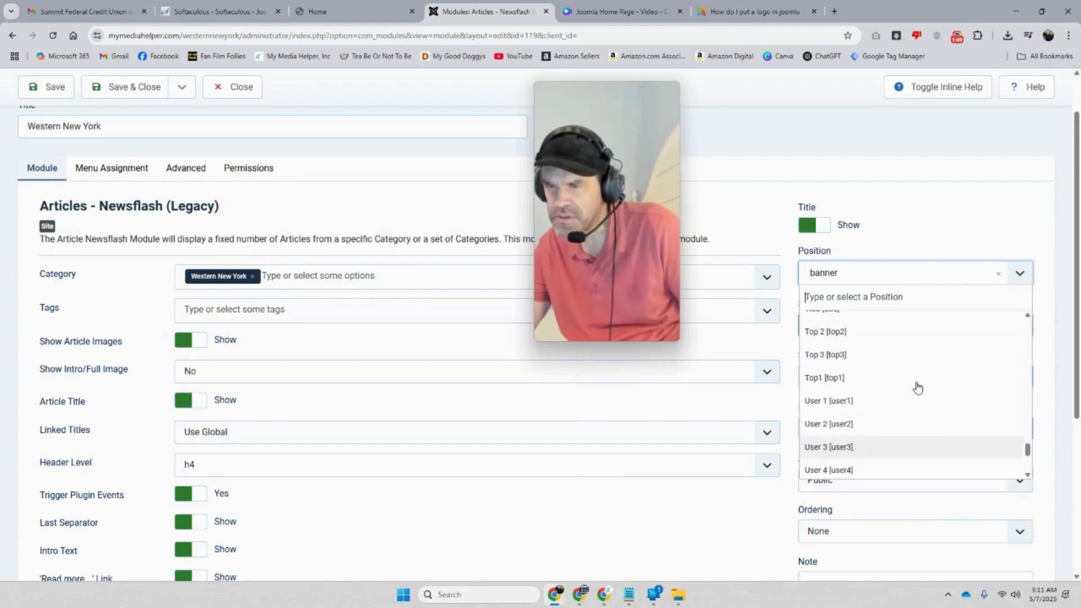
scroll(917, 387, up, 4)
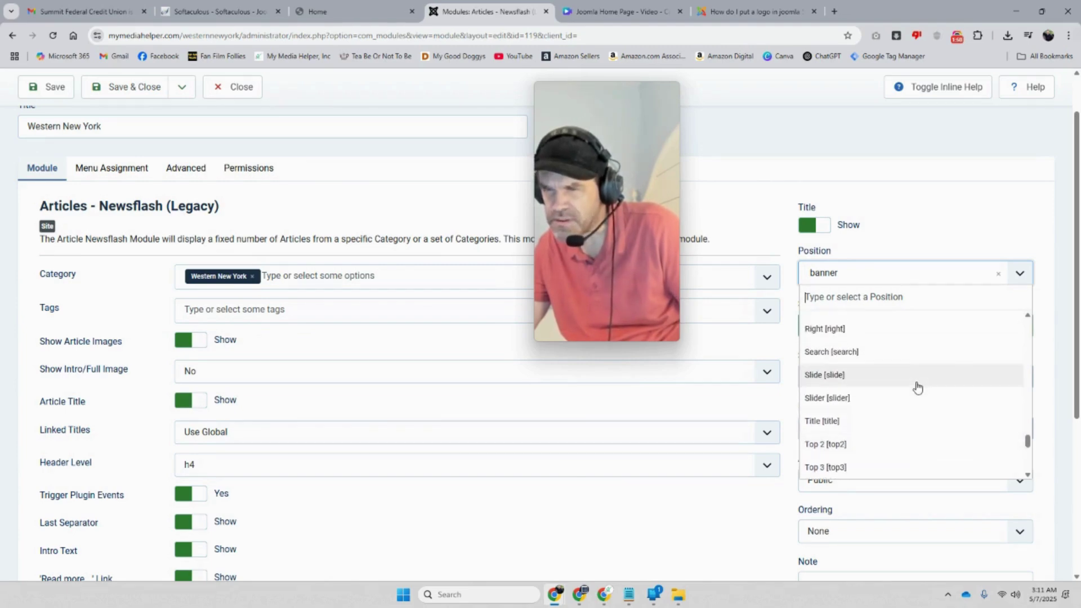
scroll(917, 388, up, 4)
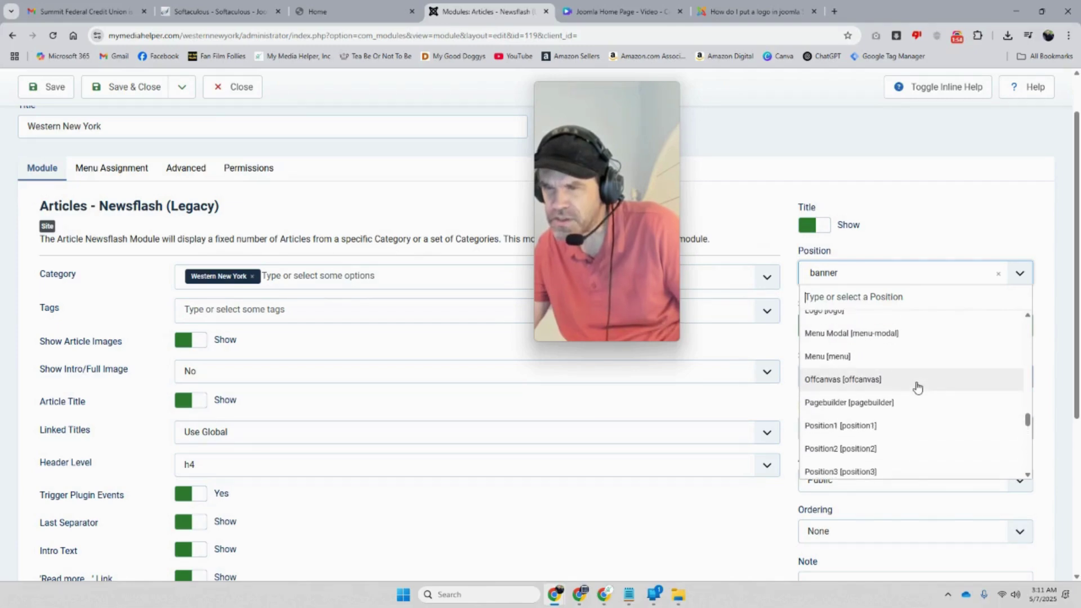
scroll(918, 388, up, 5)
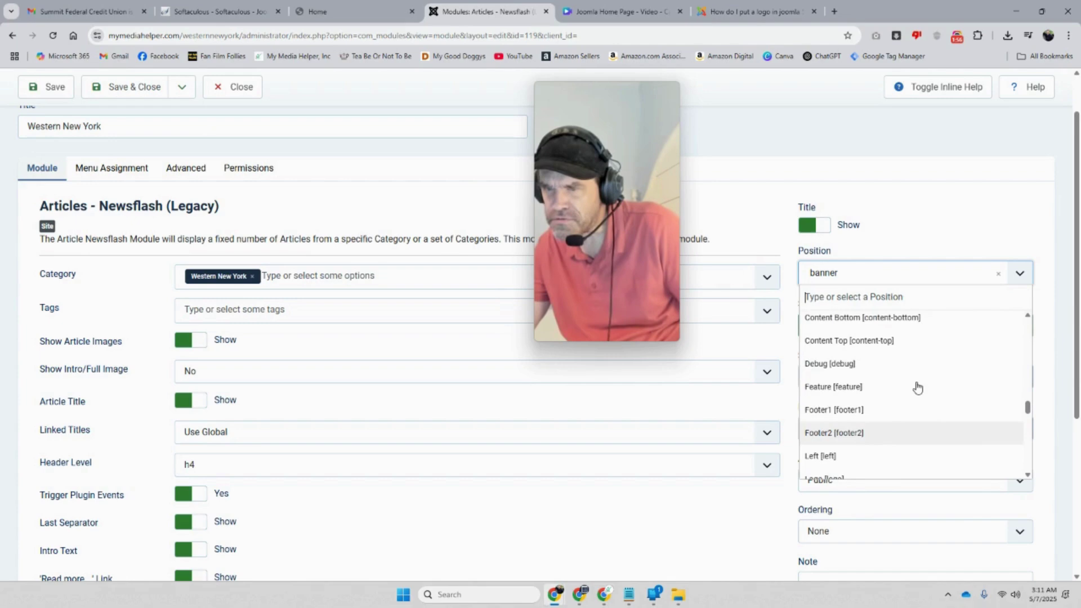
scroll(918, 387, up, 1)
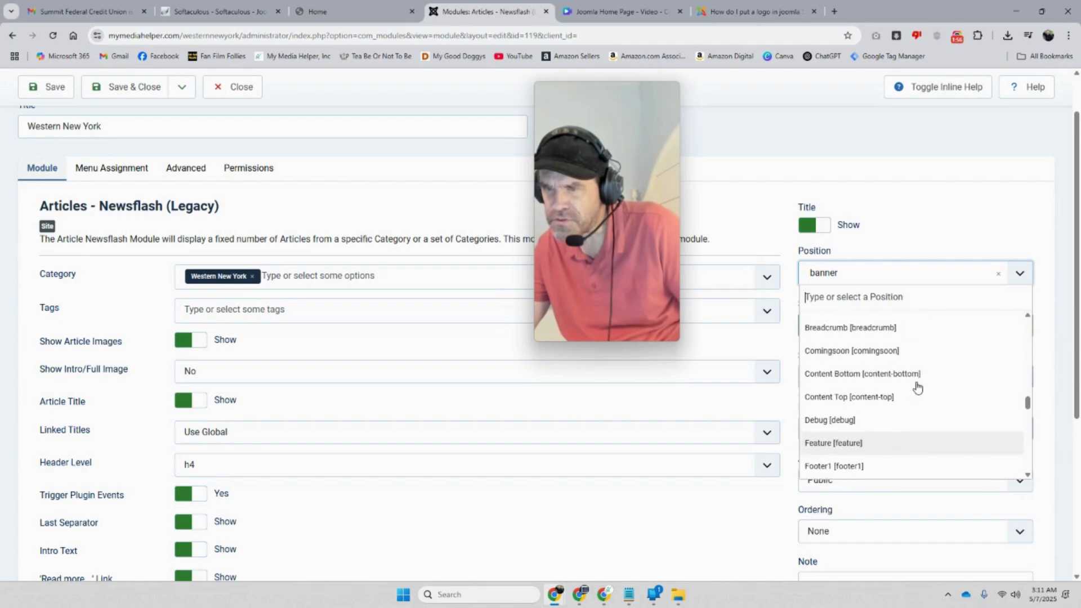
click(888, 396)
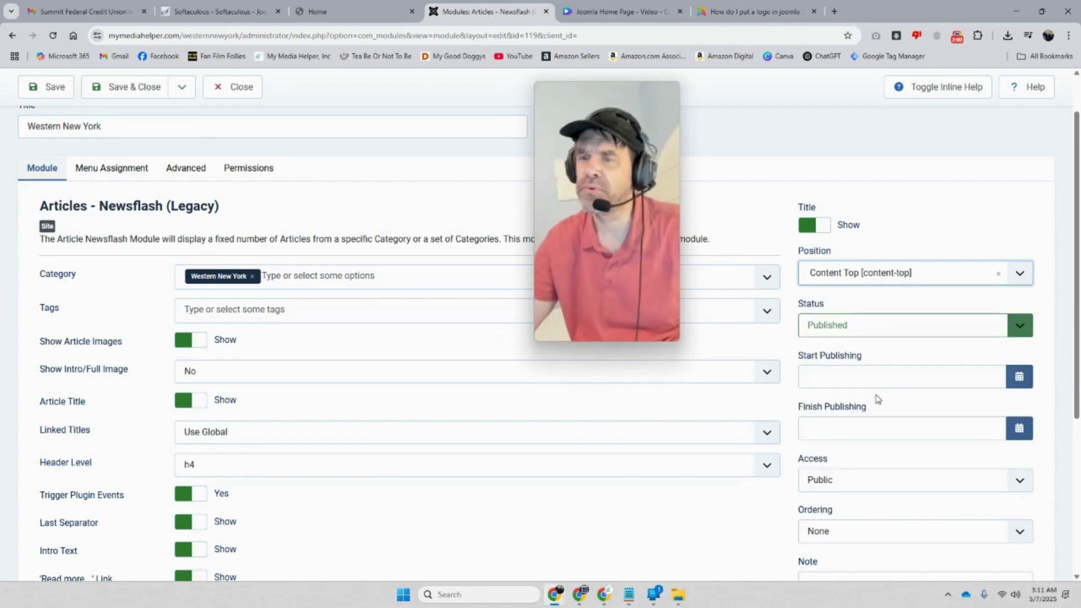
click(61, 89)
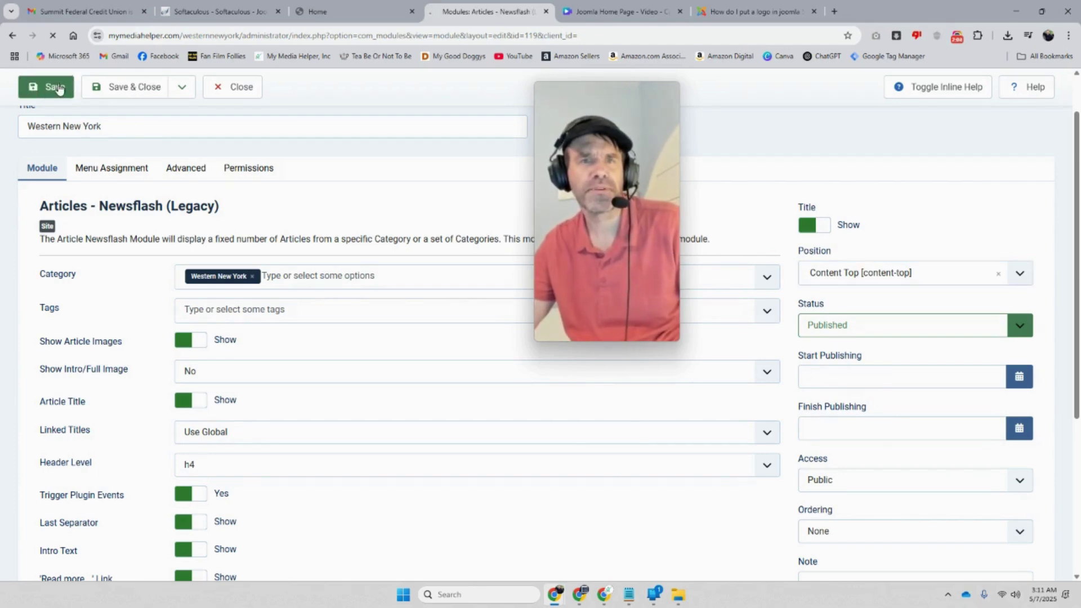
Check on the site's home page how the Western New York articles are laid out, down to the footer.
click(347, 10)
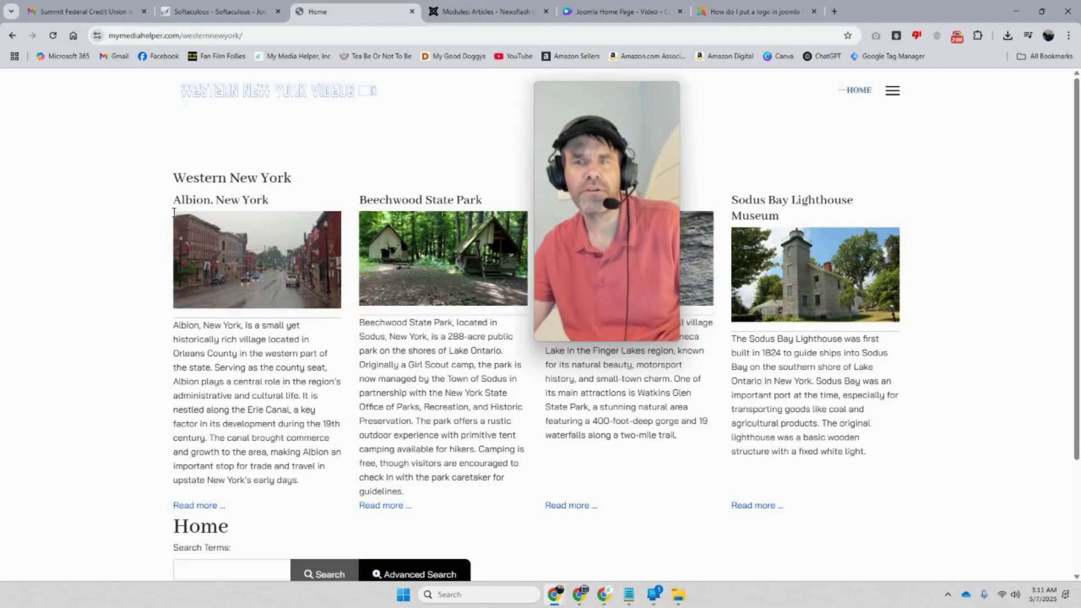
drag(596, 249, 934, 419)
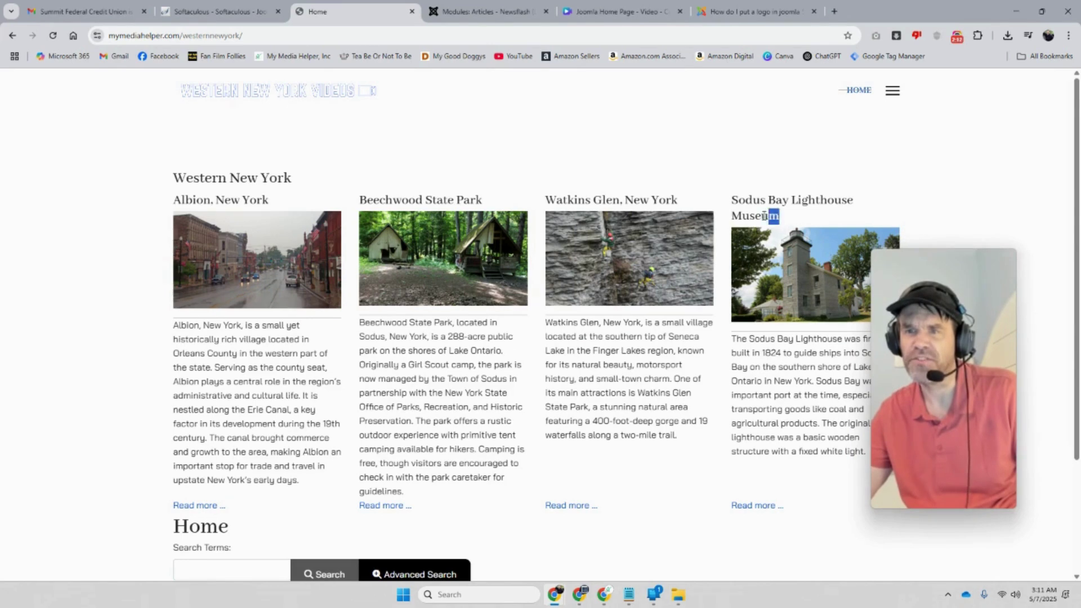
drag(764, 215, 730, 202)
mouse_move(878, 294)
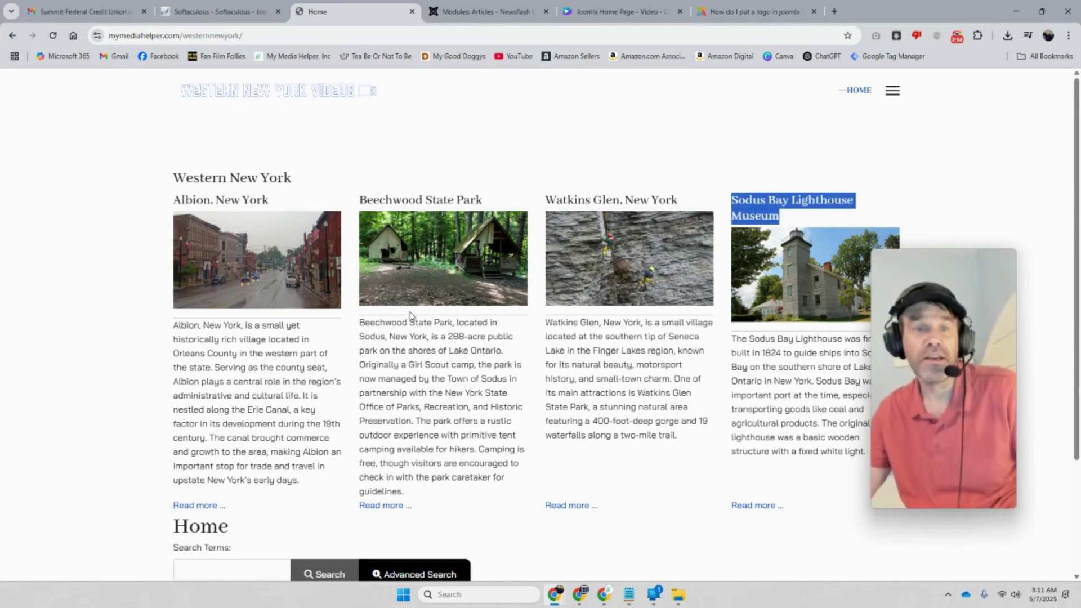
scroll(437, 478, down, 2)
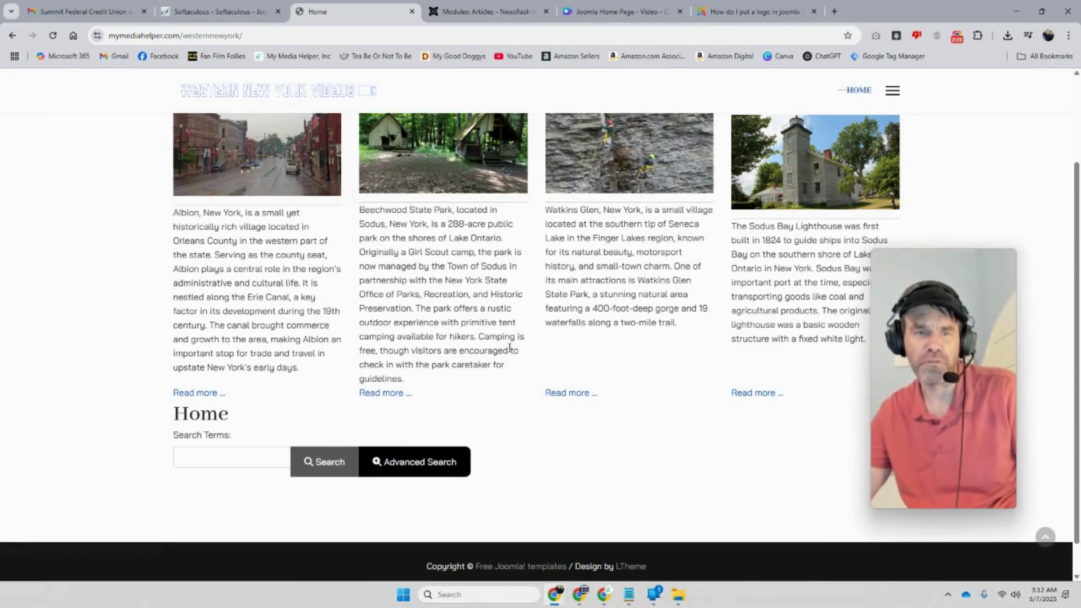
scroll(509, 349, up, 2)
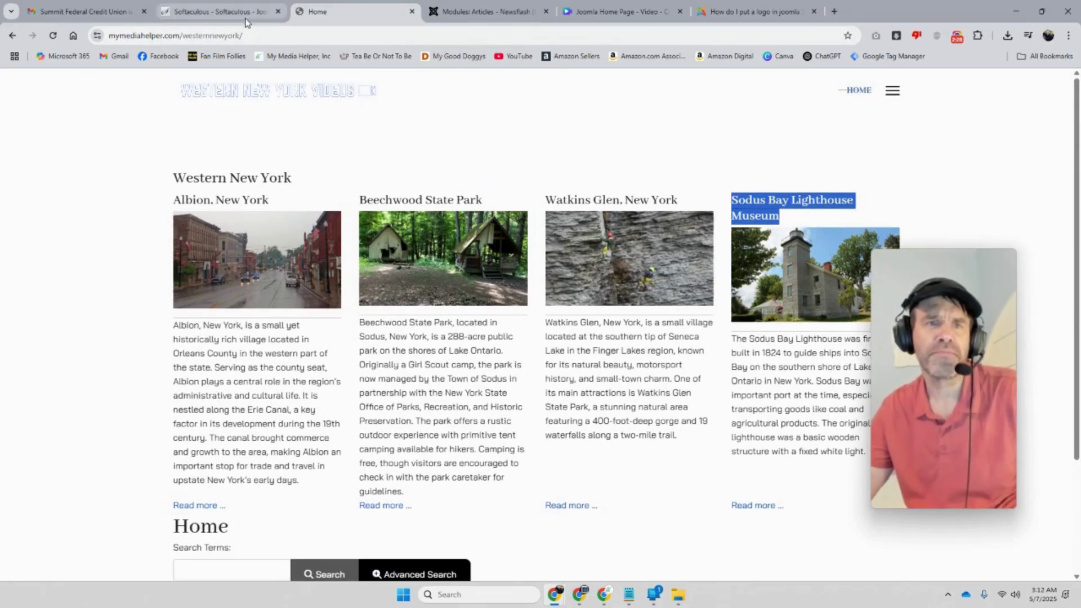
Close the Western New York module and open the WNY Banner module from the site modules for editing.
click(479, 11)
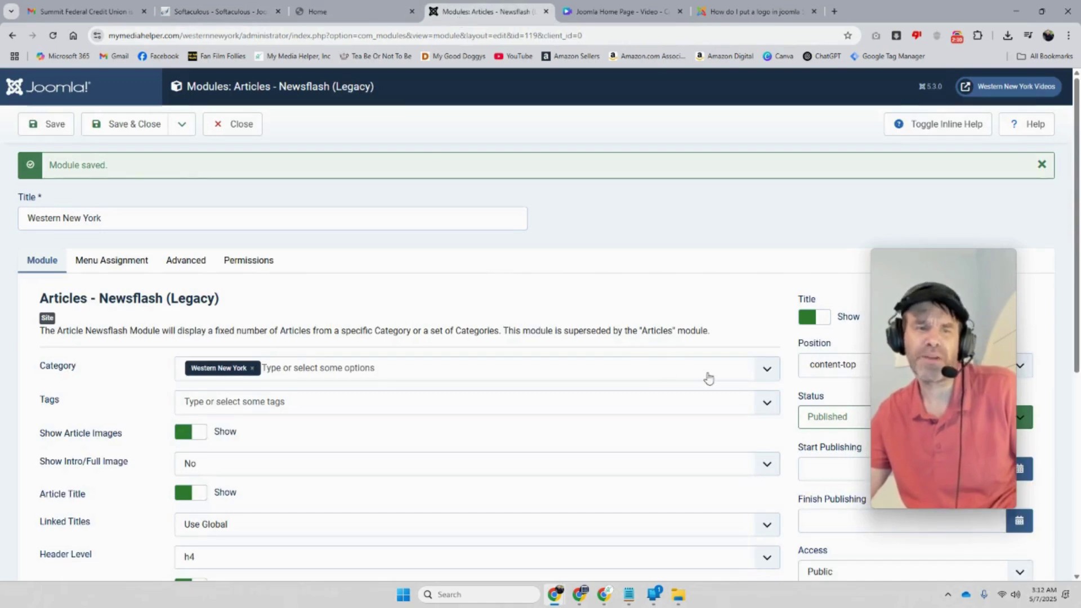
drag(914, 356, 623, 291)
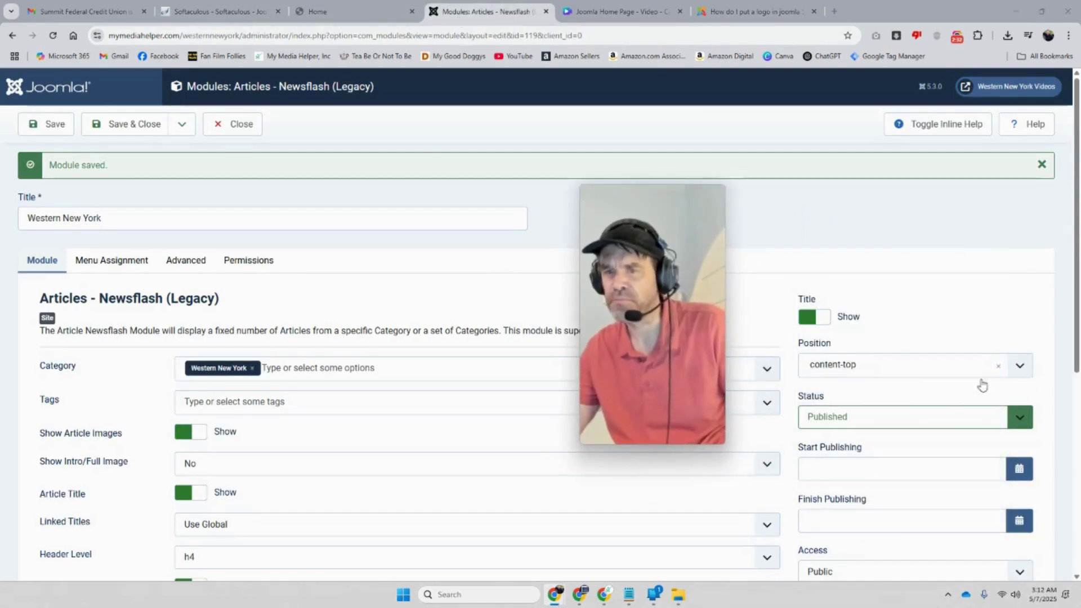
click(231, 127)
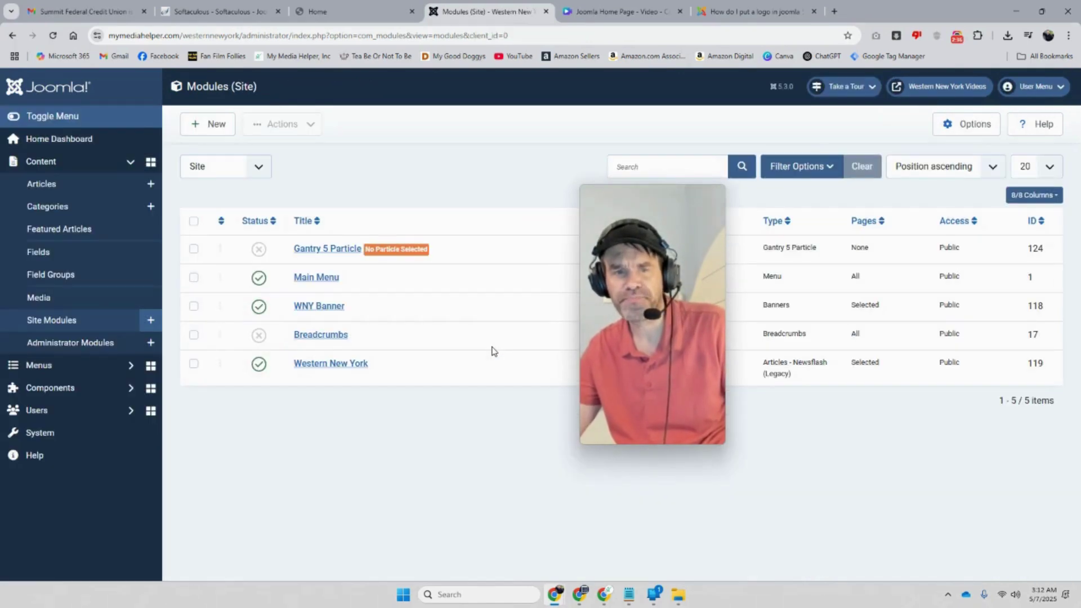
click(319, 307)
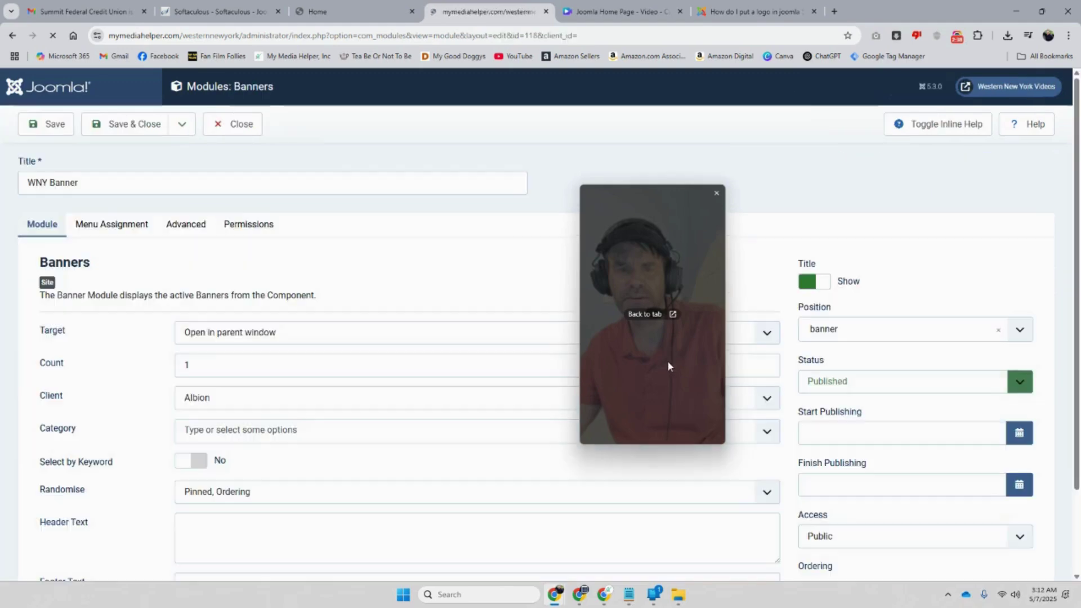
drag(659, 360, 442, 294)
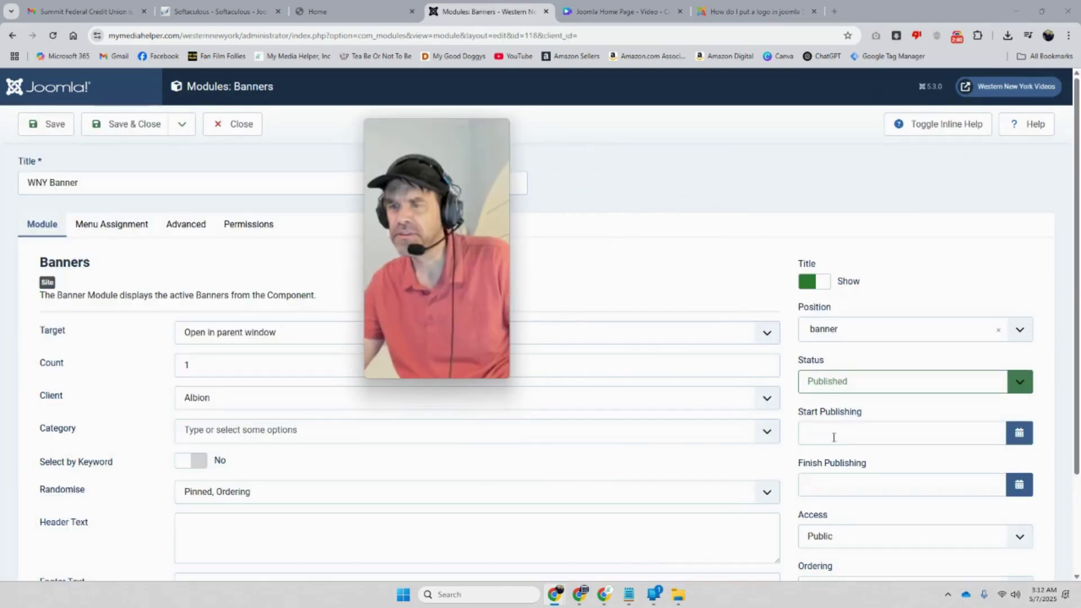
Assign the WNY Banner module to the Lt_makeup template's Top1 [top1] position, save it and check the site's home page.
scroll(834, 442, down, 2)
click(1019, 219)
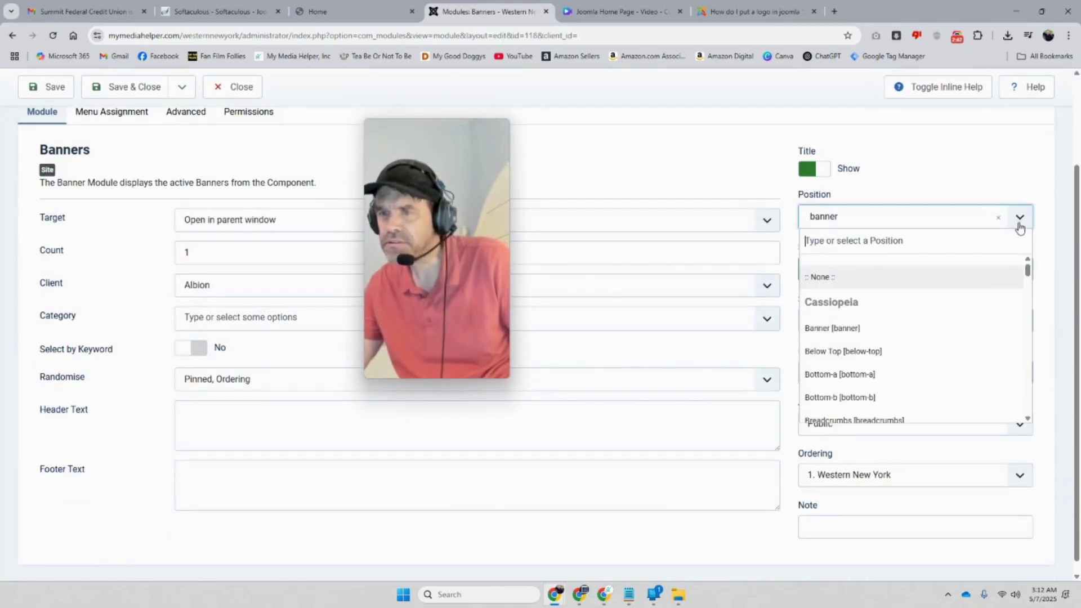
scroll(957, 338, down, 10)
scroll(962, 336, down, 10)
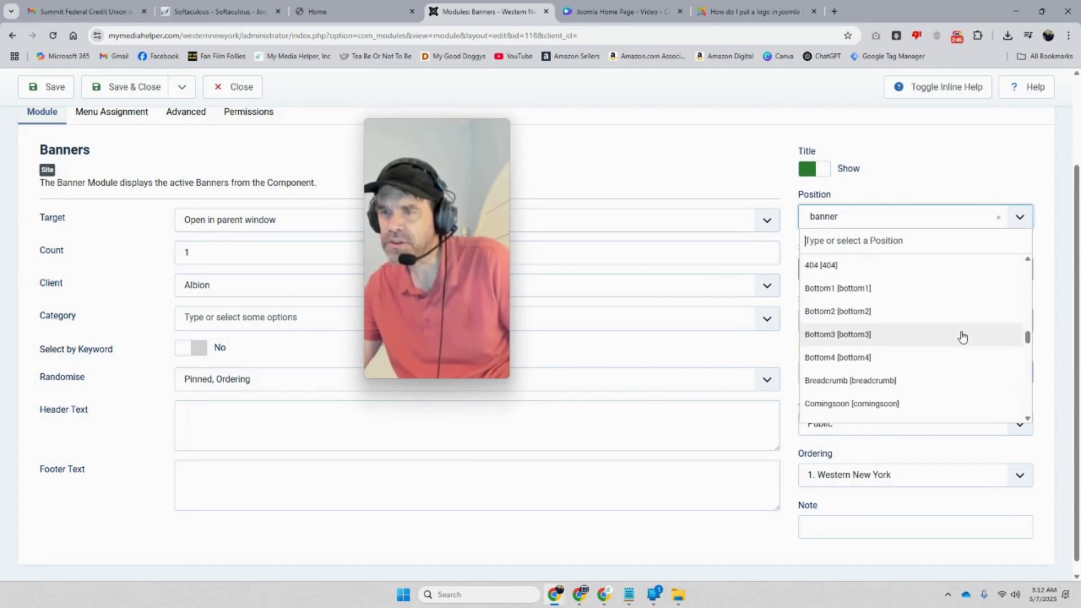
scroll(962, 337, down, 3)
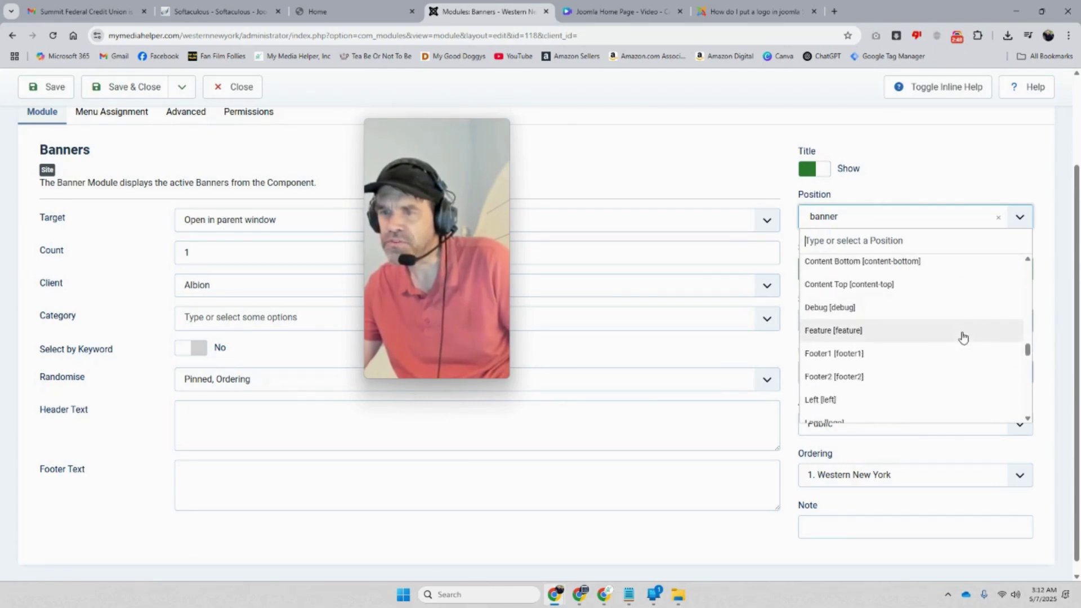
scroll(963, 337, down, 2)
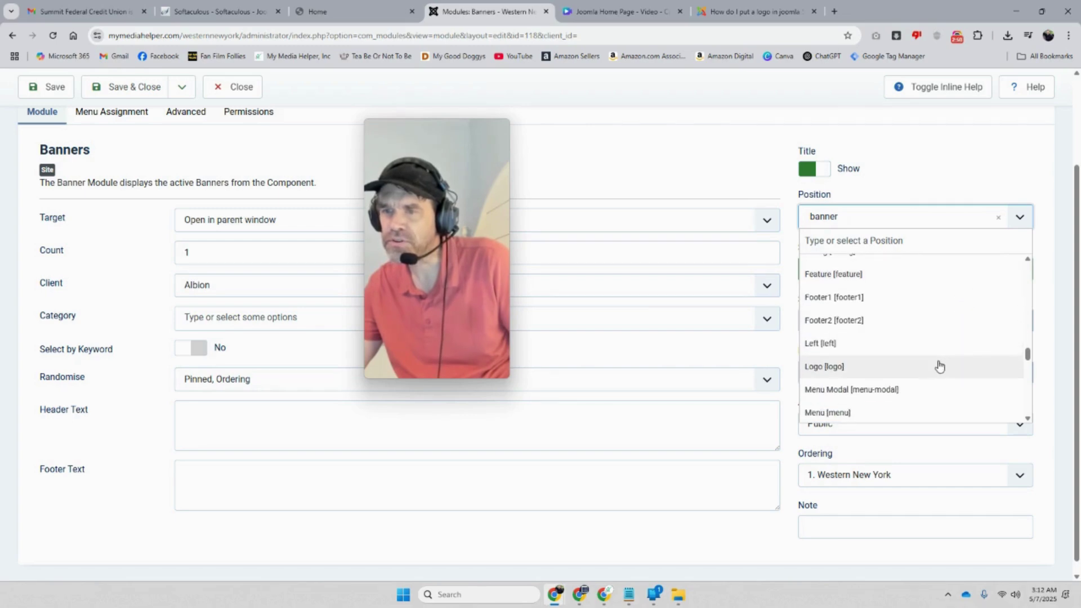
scroll(939, 367, down, 1)
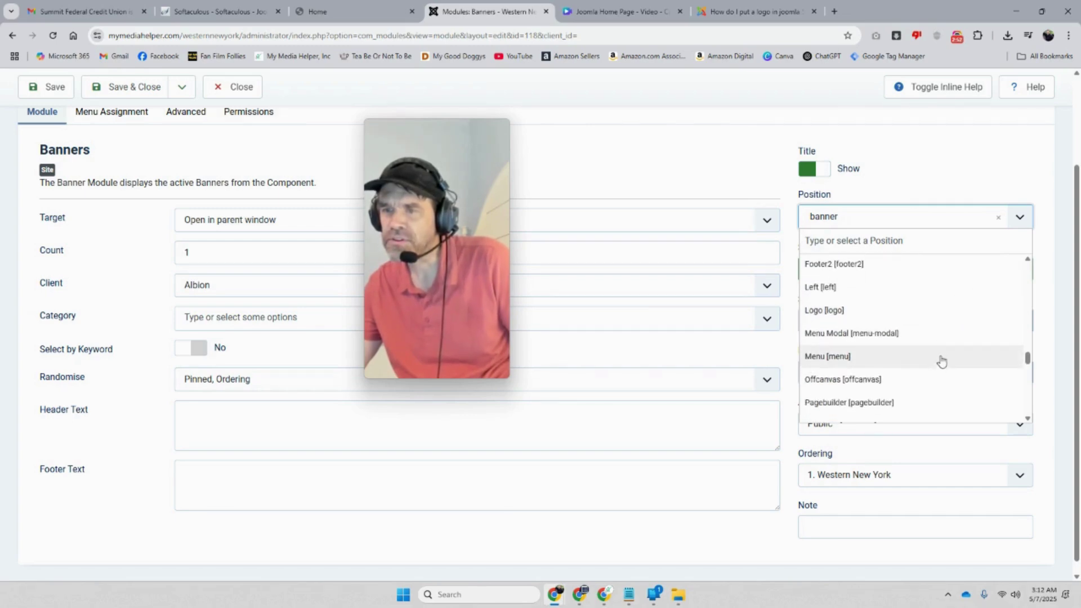
scroll(941, 361, down, 6)
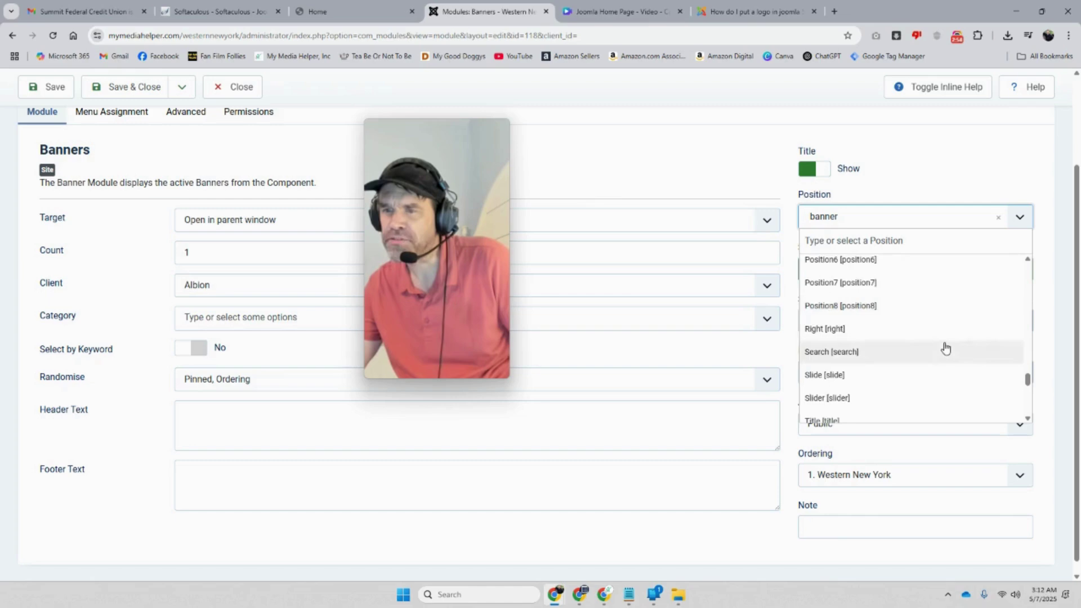
scroll(946, 349, down, 3)
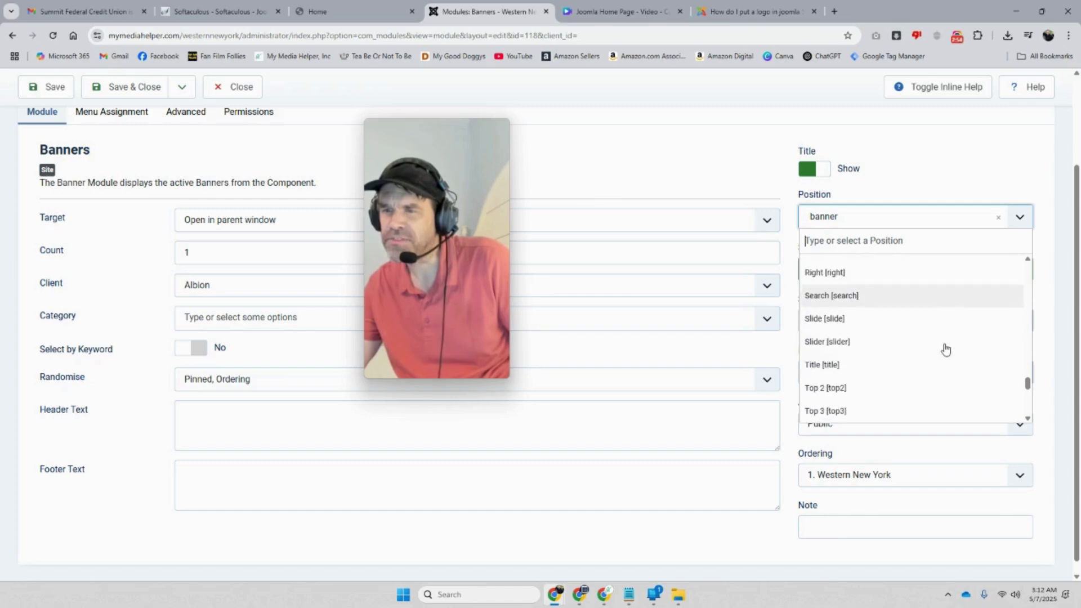
click(927, 375)
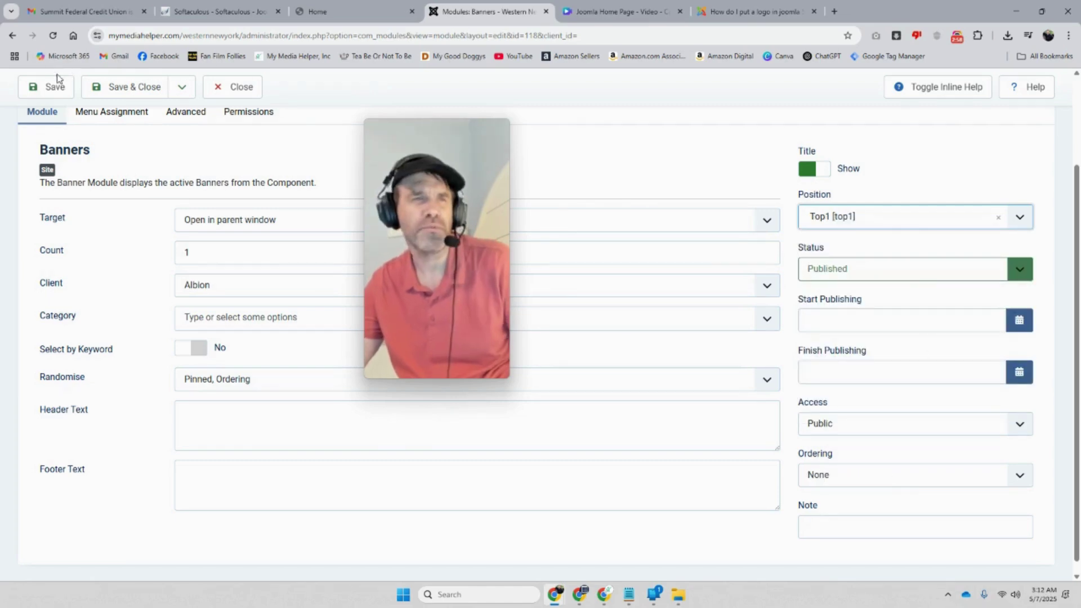
click(56, 95)
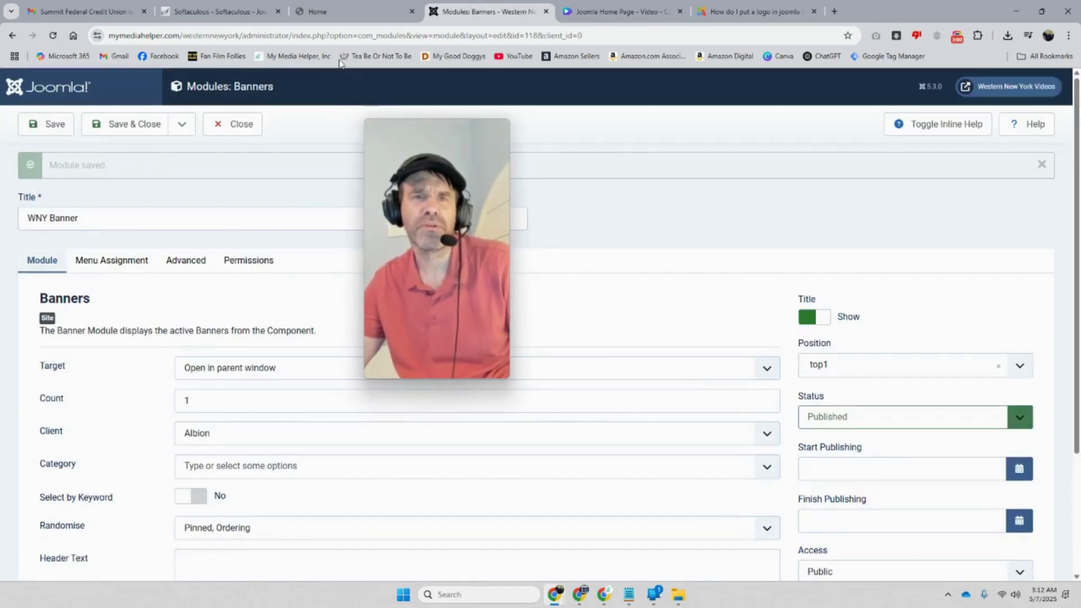
click(324, 12)
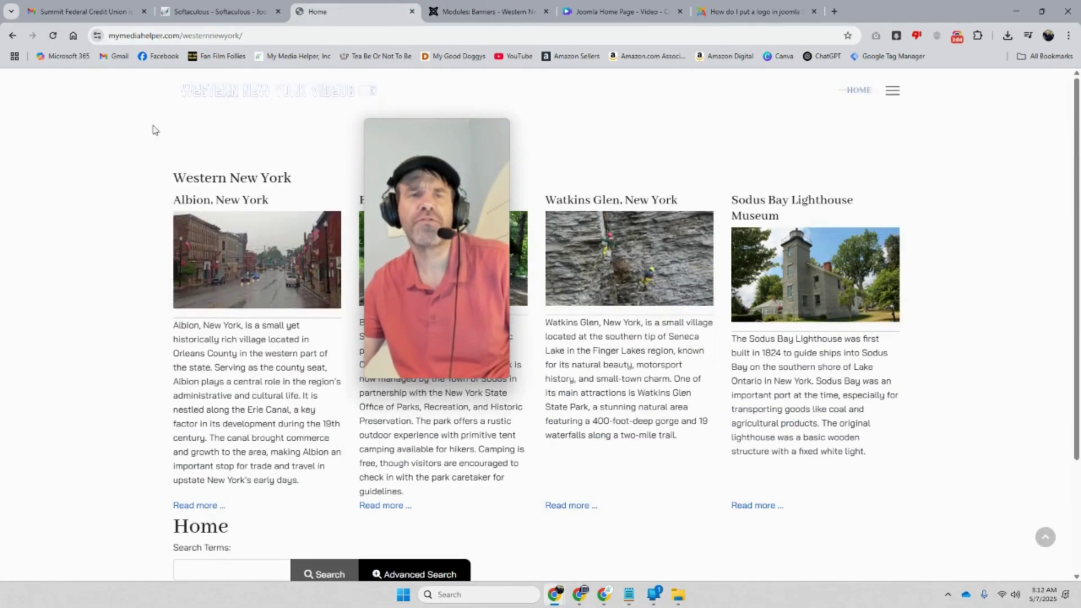
click(484, 11)
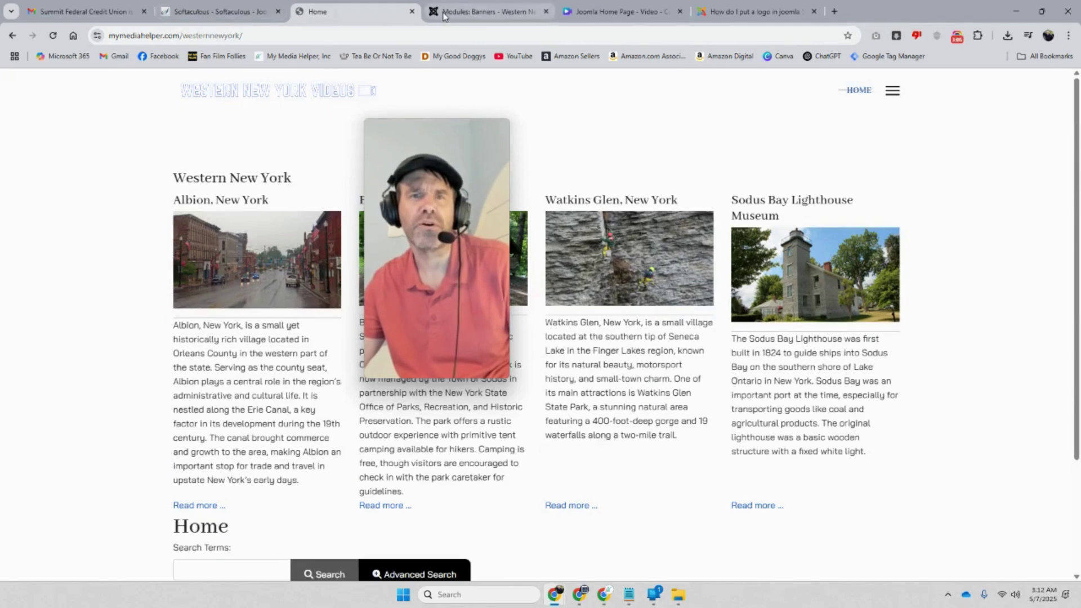
Move the WNY Banner module to the Lt_makeup template's Logo [logo] position and save the module.
click(1020, 366)
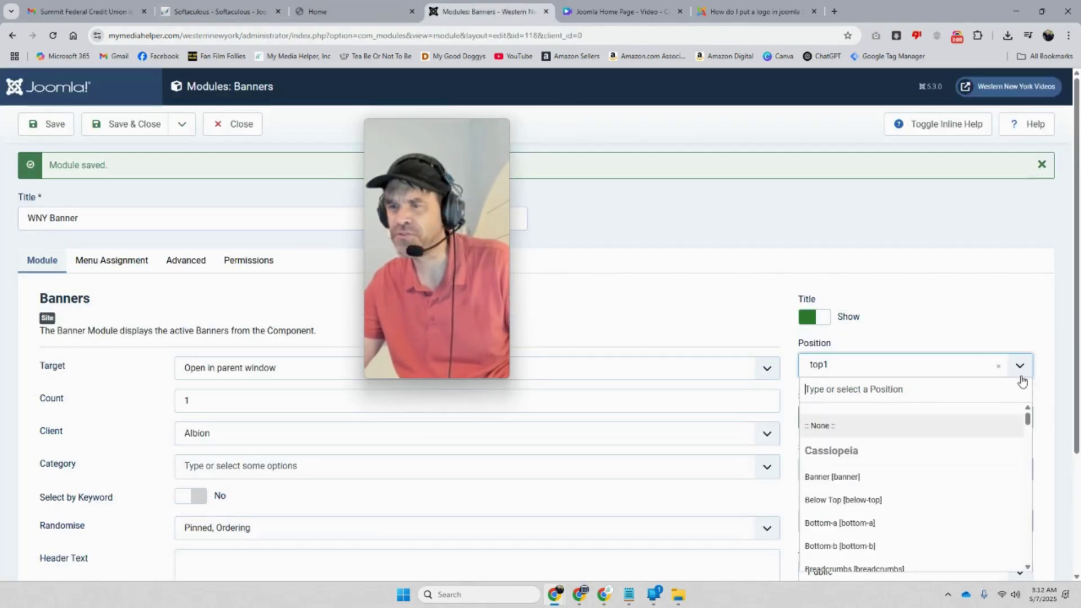
scroll(984, 466, down, 5)
scroll(980, 468, down, 8)
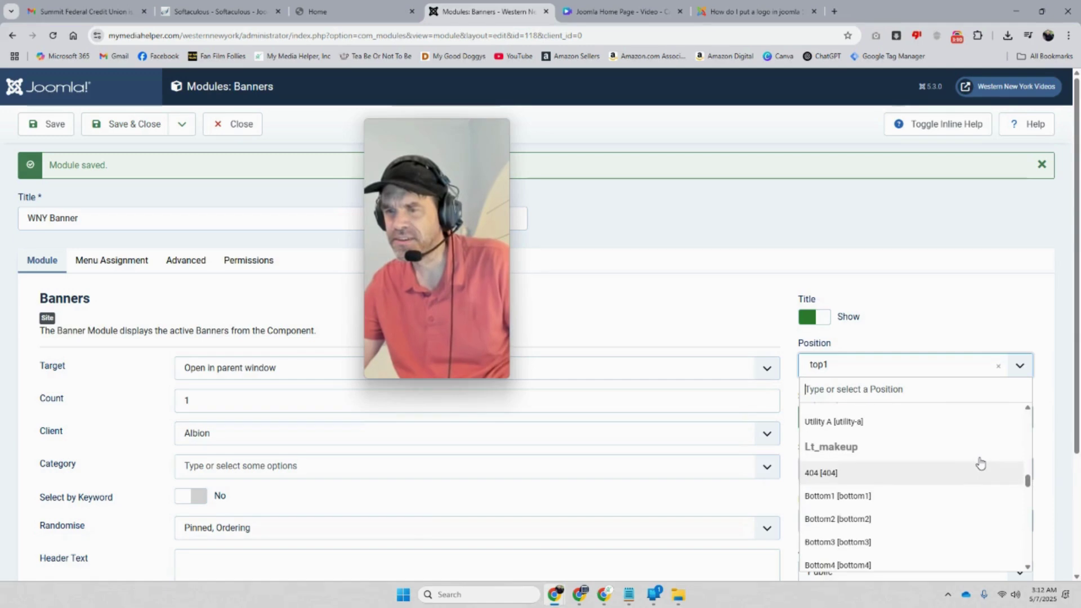
scroll(980, 466, down, 6)
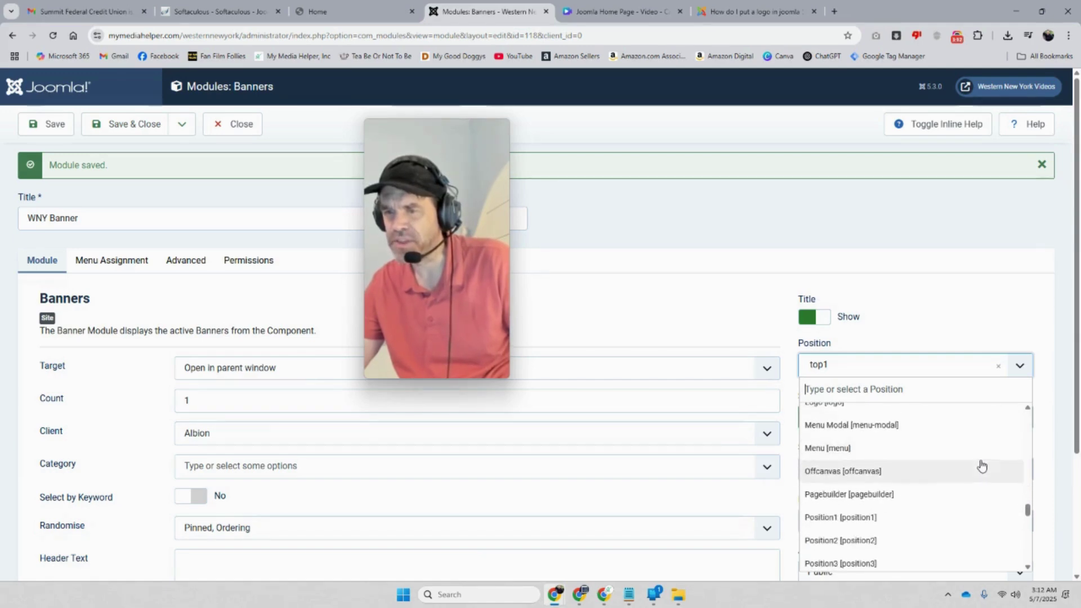
scroll(981, 469, down, 2)
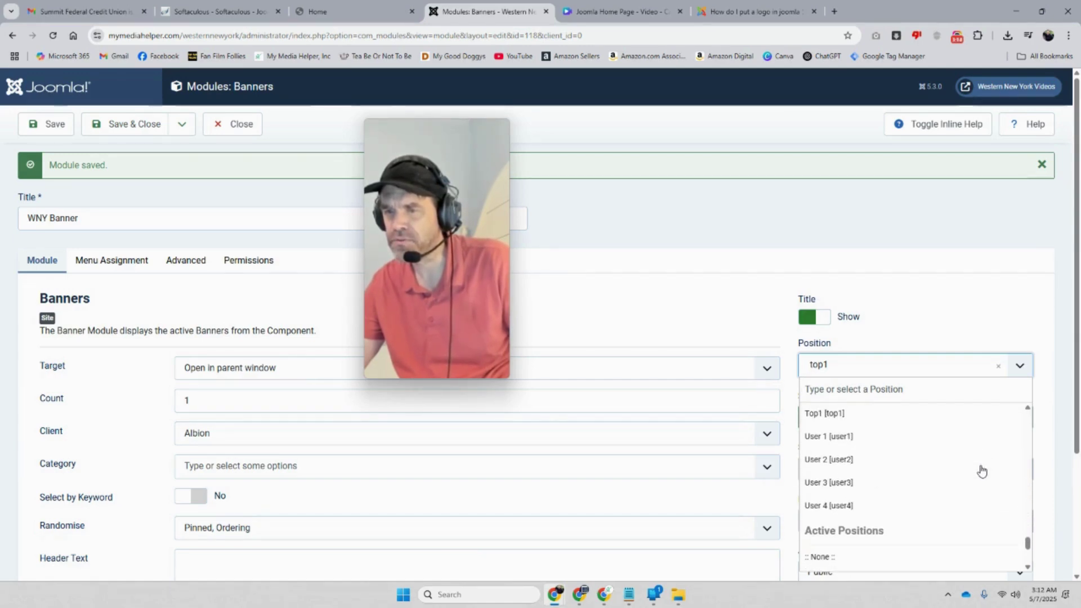
scroll(982, 470, up, 3)
scroll(982, 470, up, 5)
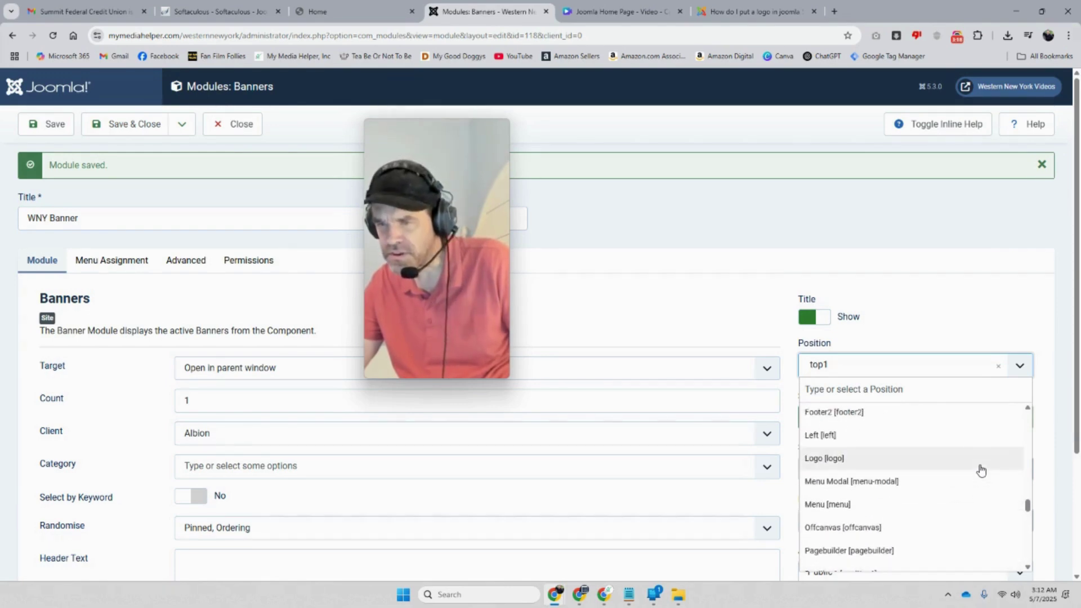
click(916, 466)
click(49, 124)
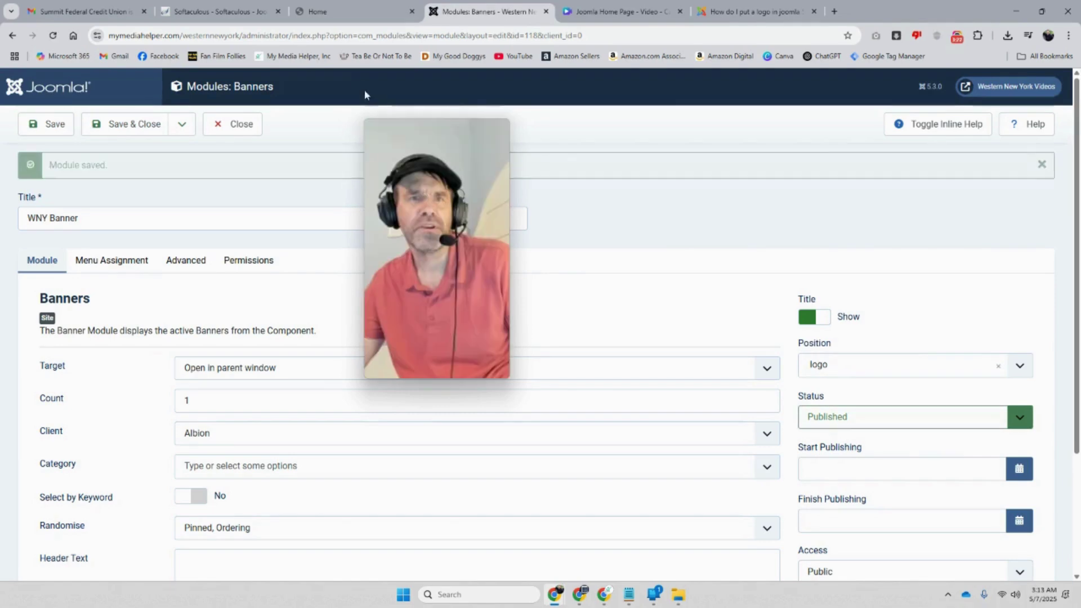
Check on the site's home page how the WNY Banner and the articles below it are laid out.
click(219, 11)
click(340, 17)
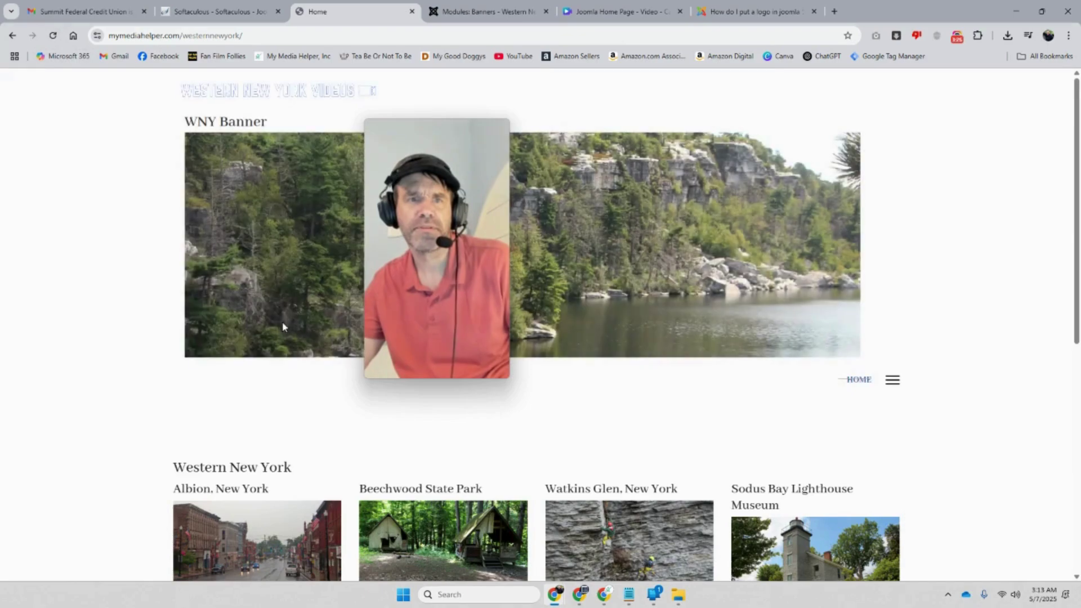
scroll(443, 446, down, 10)
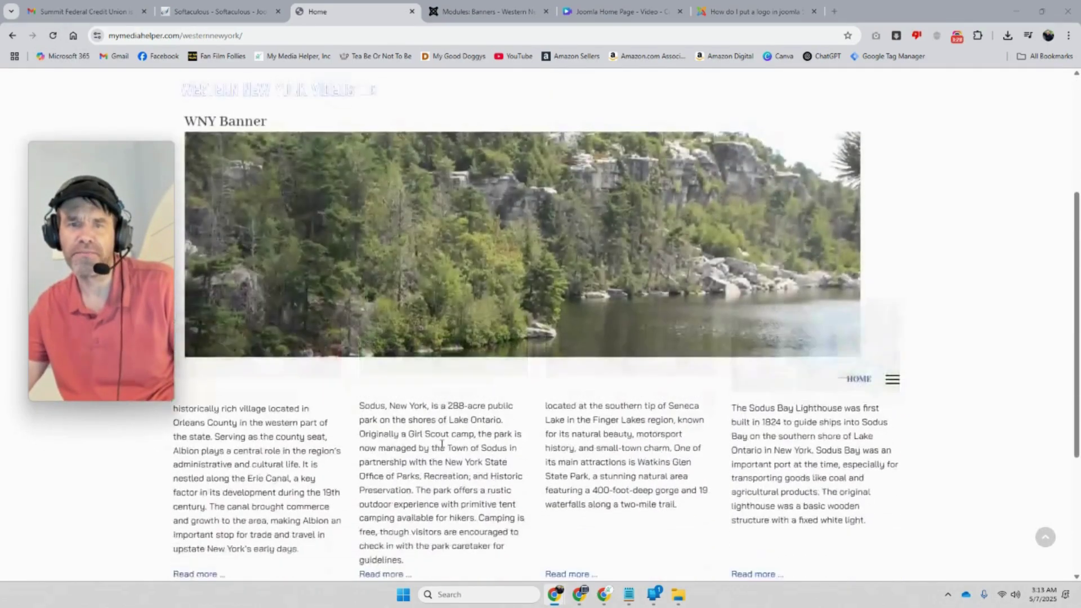
scroll(443, 446, up, 10)
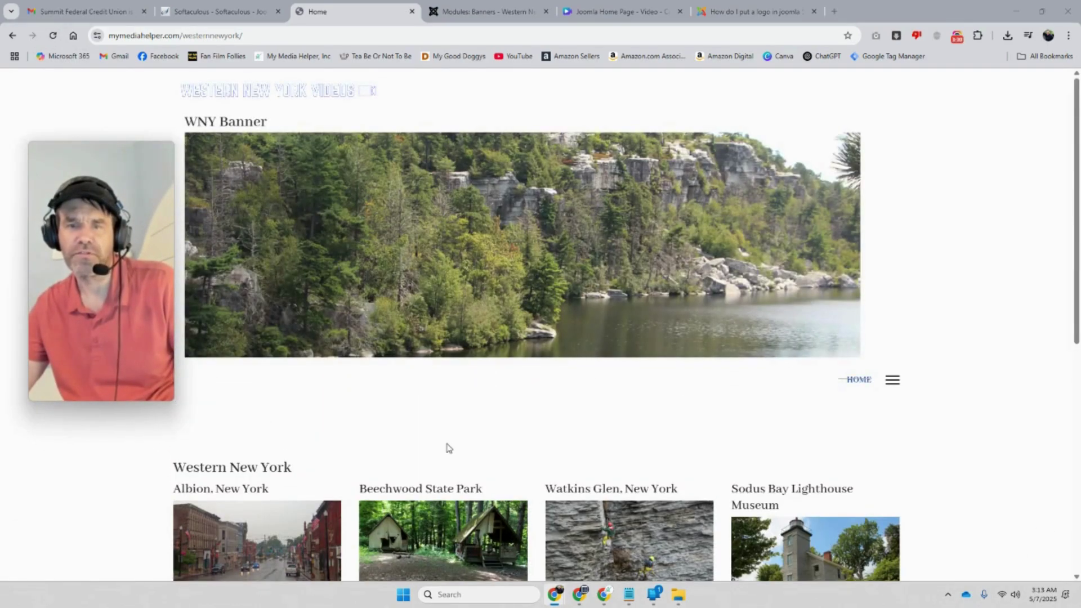
mouse_move(145, 297)
drag(145, 298, 927, 290)
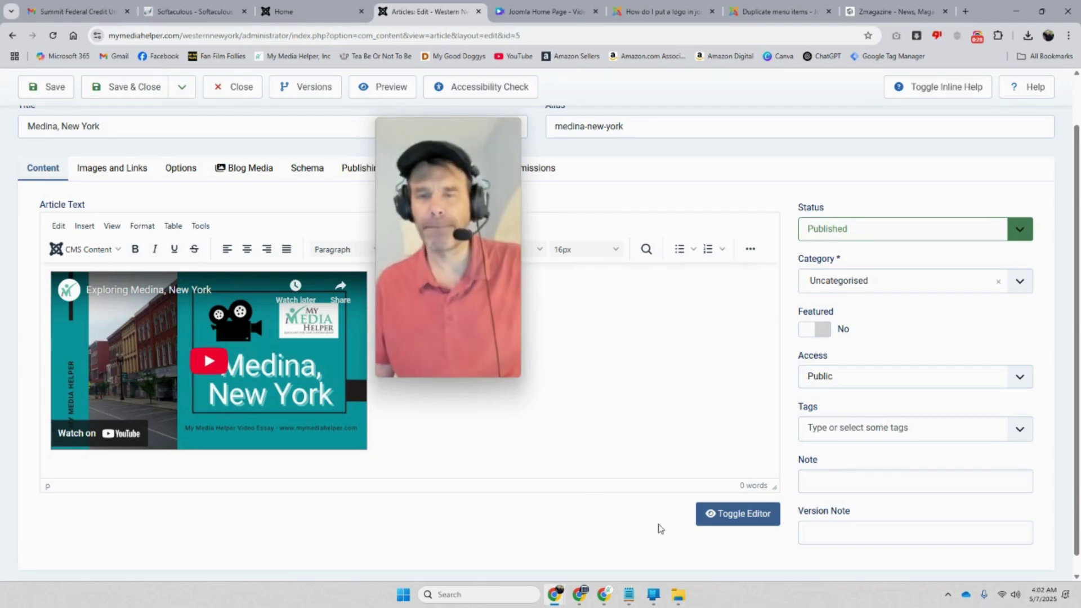
mouse_move(491, 175)
drag(491, 174, 924, 285)
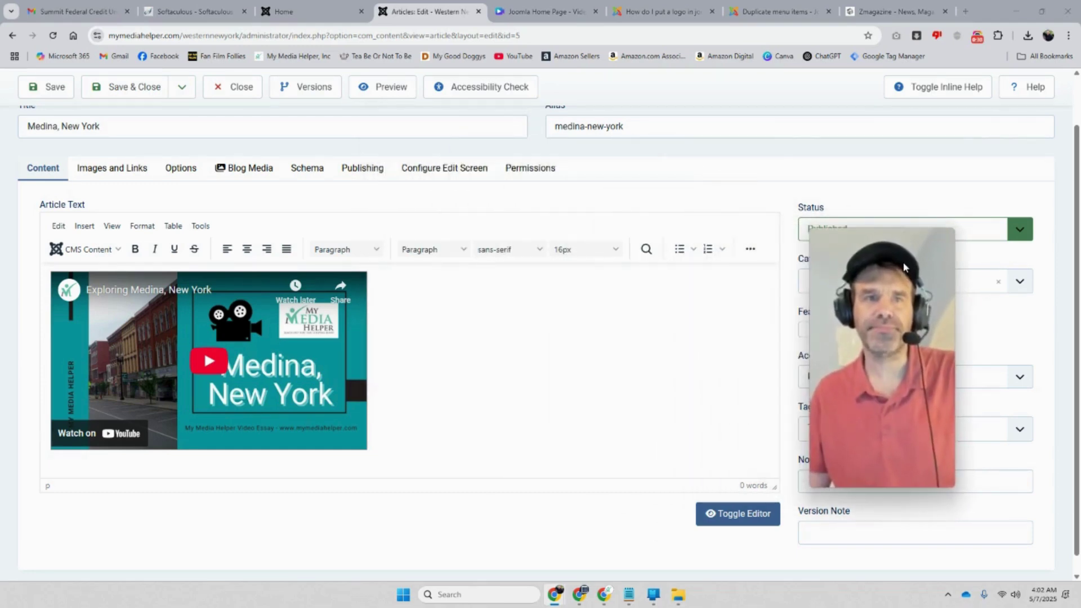
Close the Zmagazine template page, the duplicate menu items page and the Joomla forum logo thread.
click(912, 12)
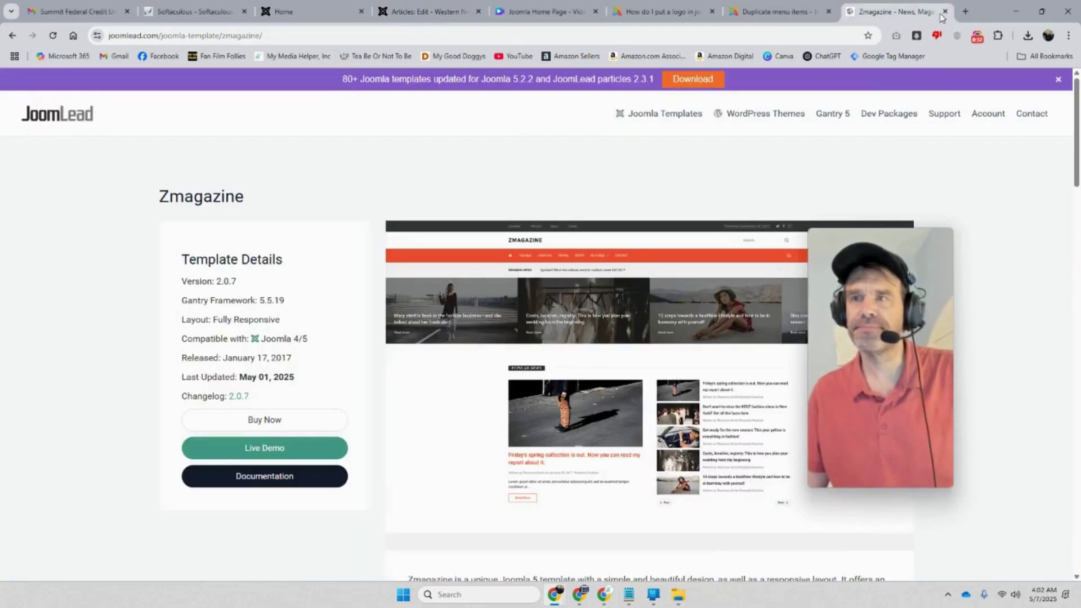
click(945, 12)
click(945, 12)
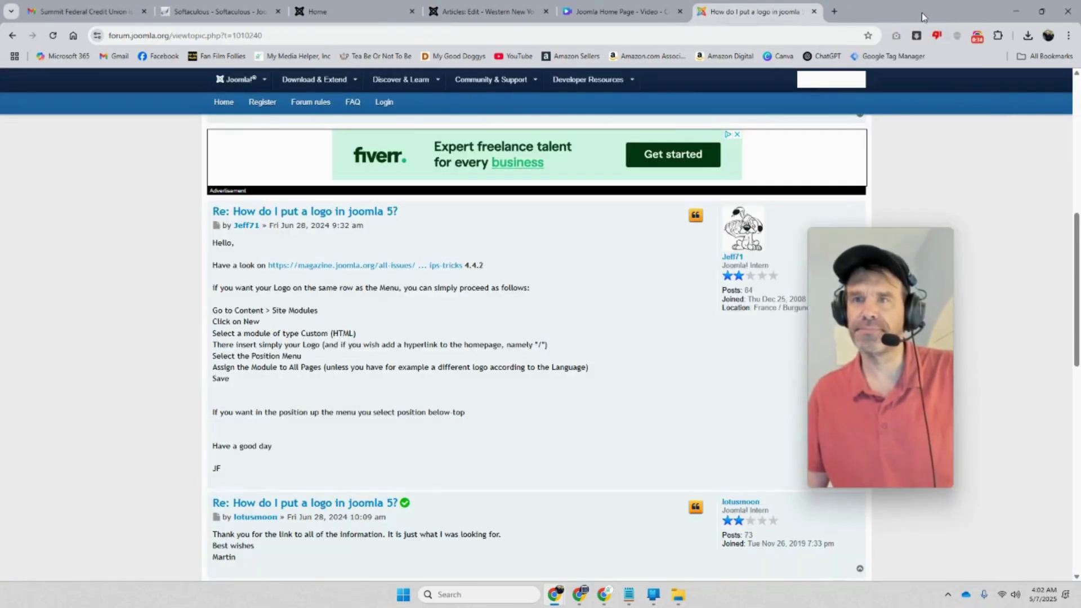
click(813, 12)
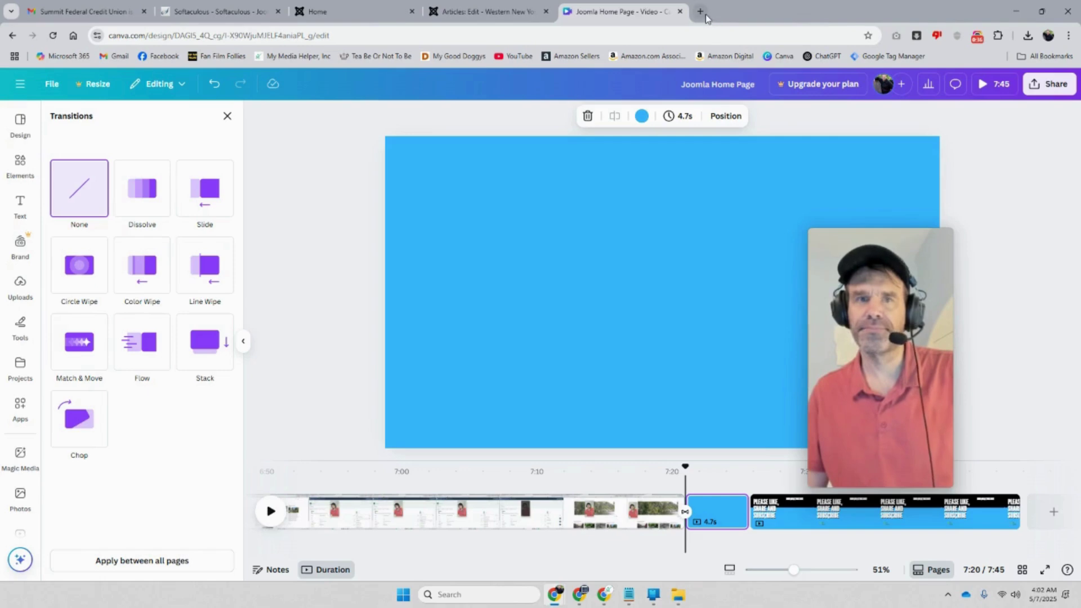
Open ChatGPT in a new browser tab and submit the prompt "Median, New York".
click(701, 12)
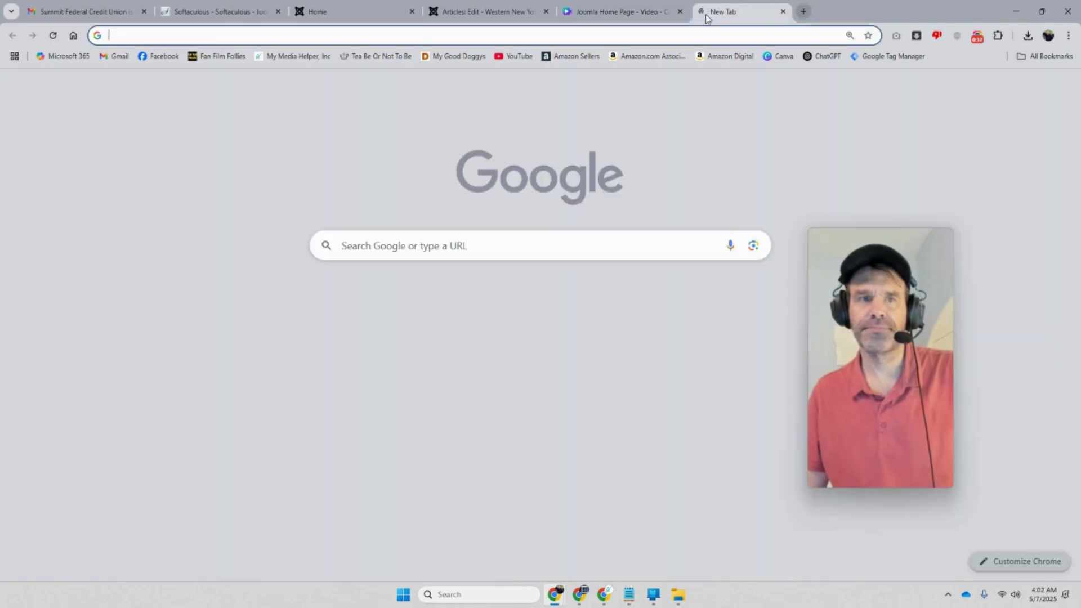
click(829, 57)
click(325, 11)
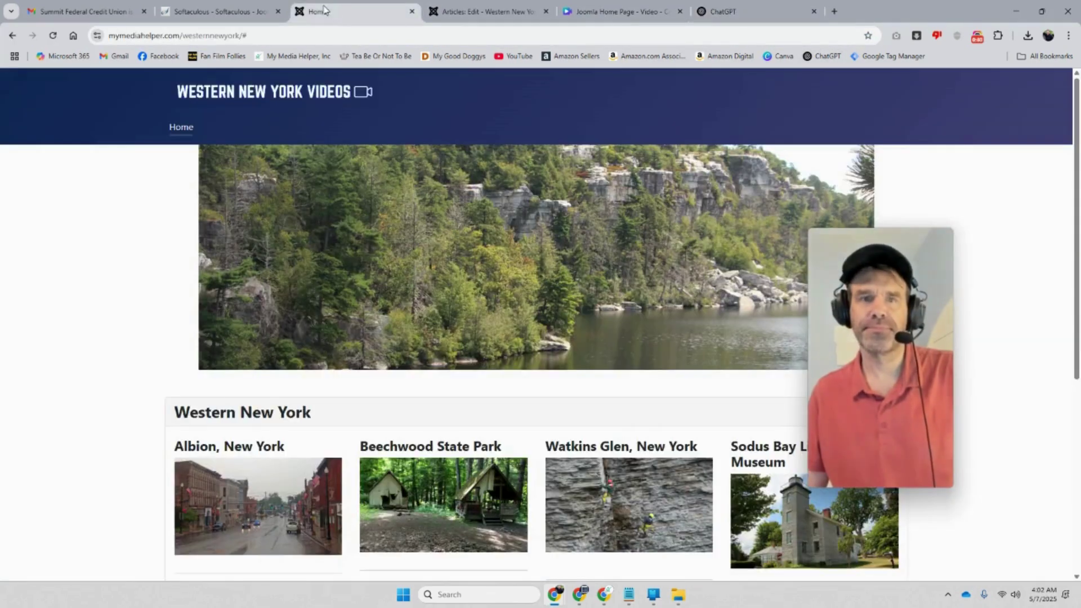
click(454, 19)
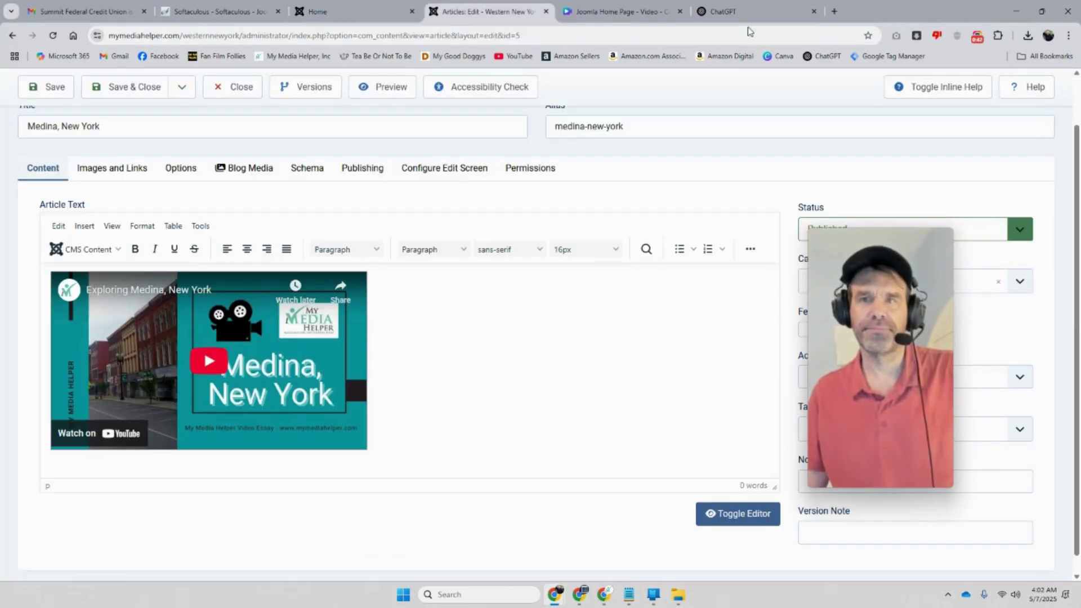
click(755, 14)
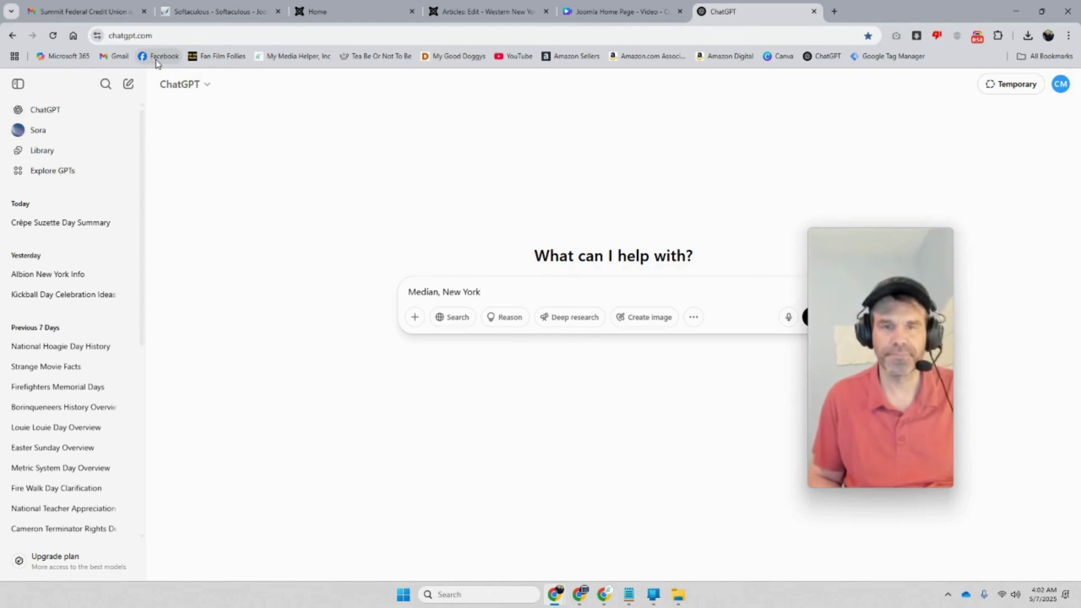
key(Return)
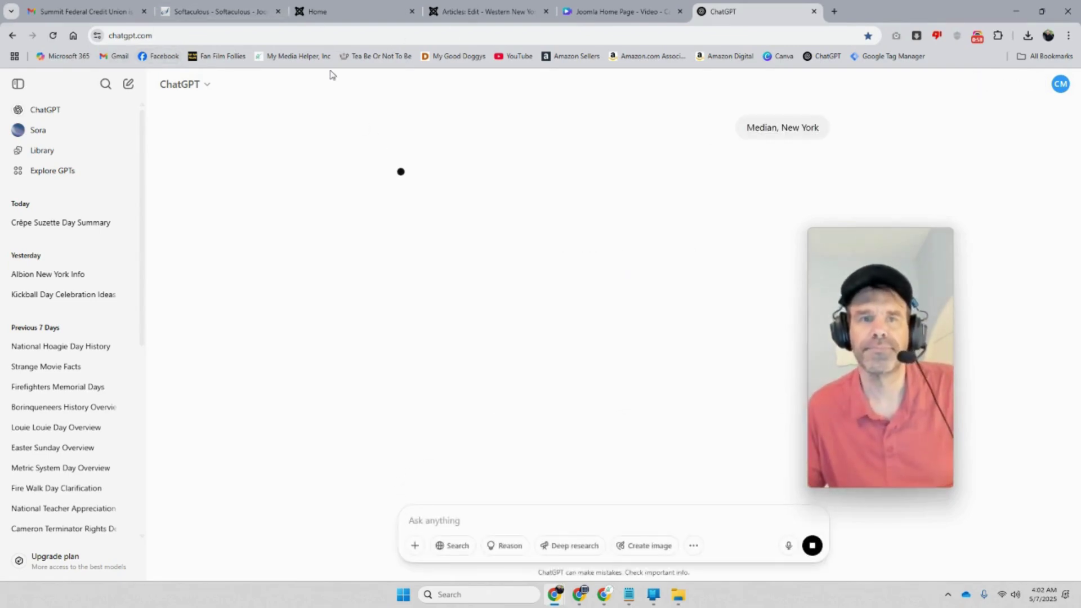
Return to the Medina, New York article in Joomla, show its HTML source and add an <hr> tag on a new line above the video embed.
click(326, 8)
click(484, 11)
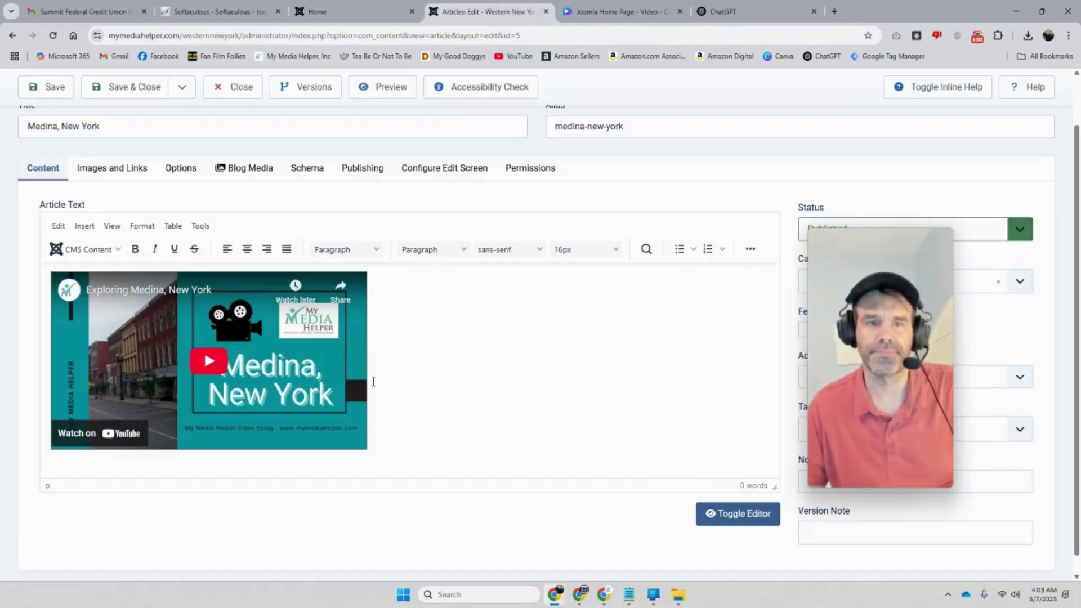
click(726, 515)
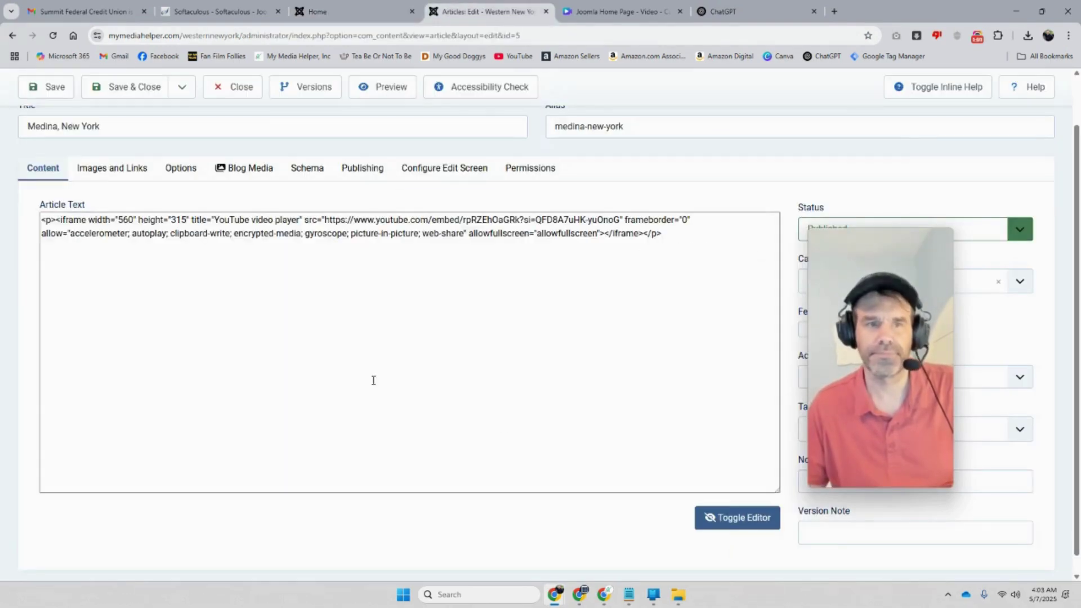
click(42, 223)
key(Return)
key(Return)
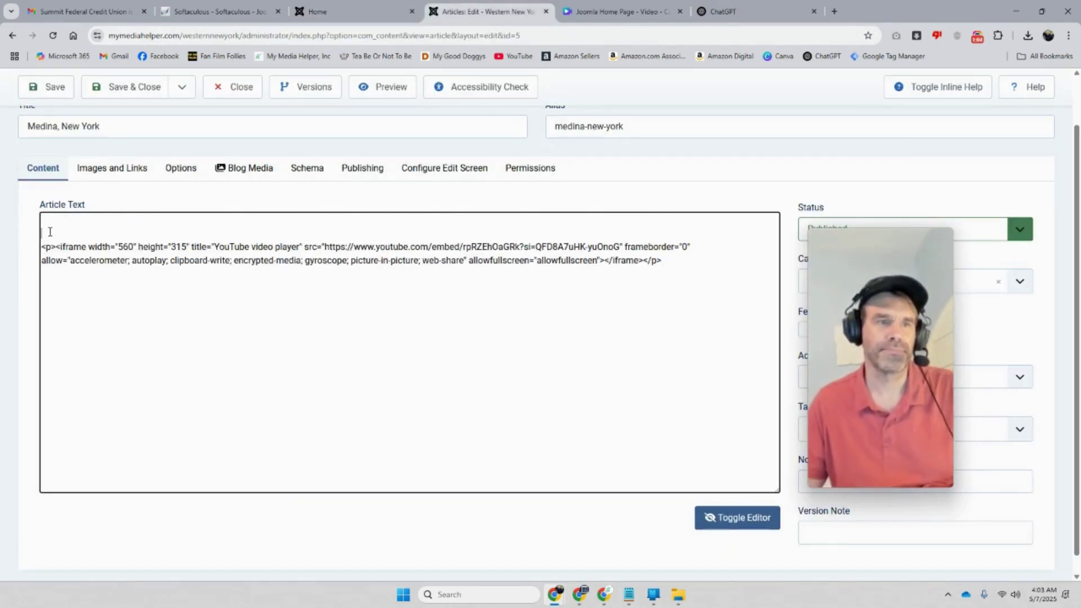
text(<)
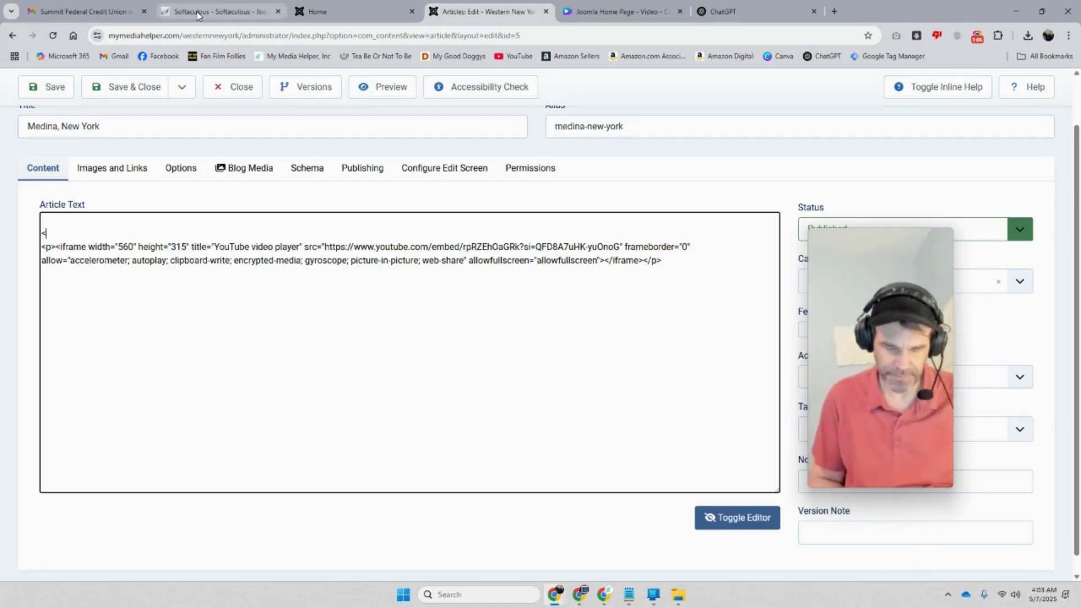
text(hr>)
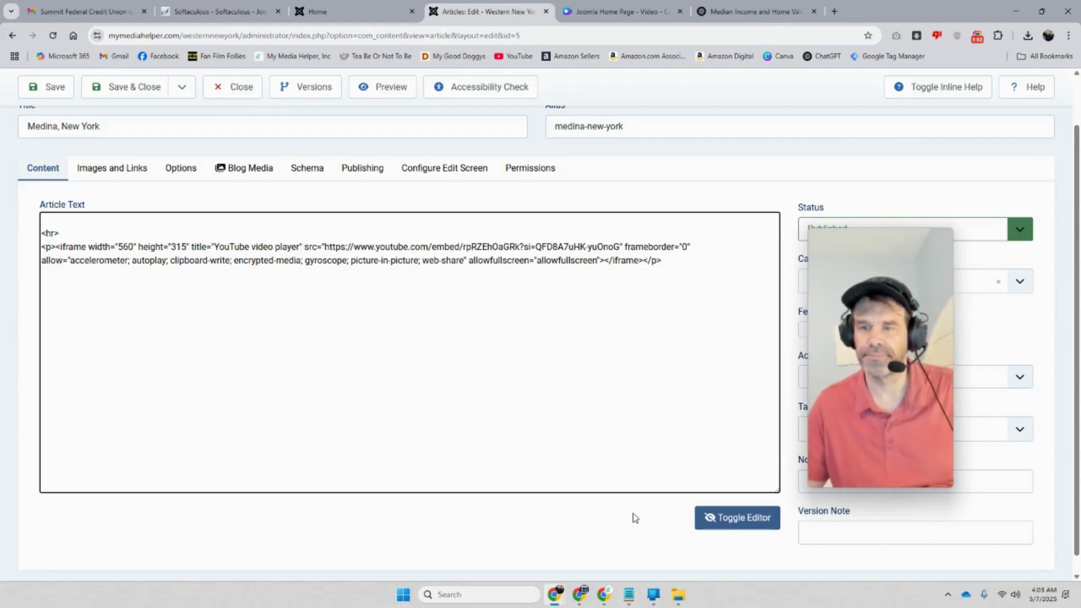
Check the rule above the video in the visual editor, then return to the HTML source and insert an empty line above the <hr> tag.
click(731, 517)
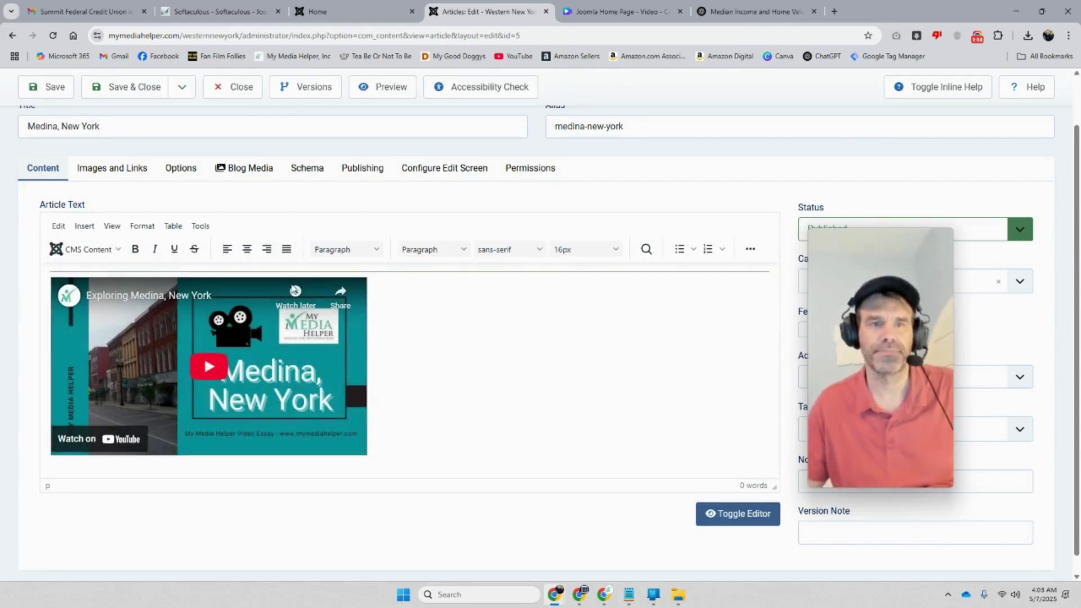
click(749, 518)
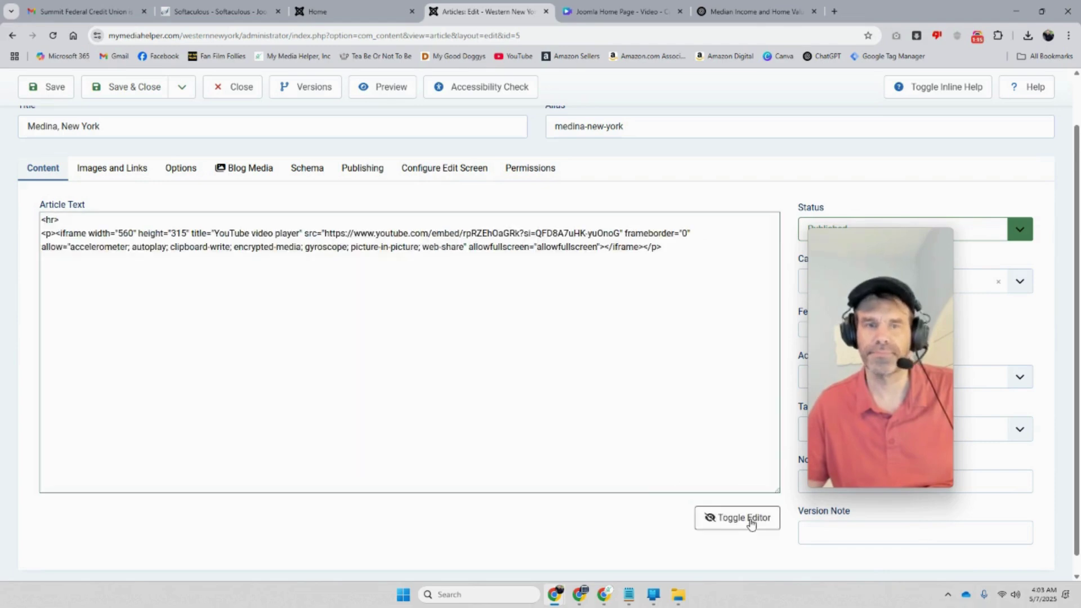
click(41, 222)
key(Return)
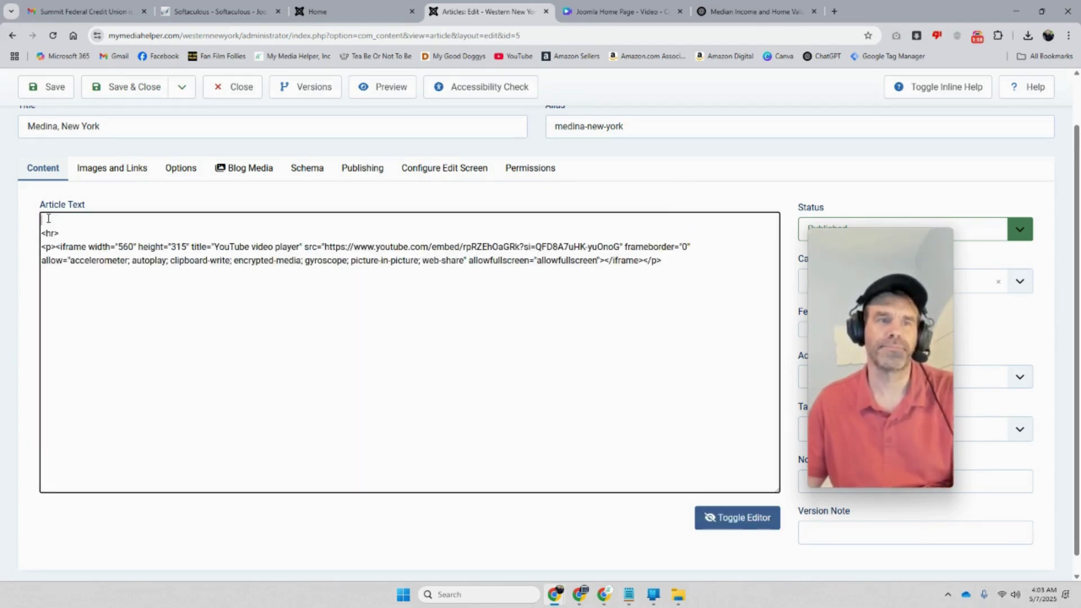
Return to the ChatGPT conversation and submit the follow-up prompt "write in paragraph form no emojis".
click(755, 11)
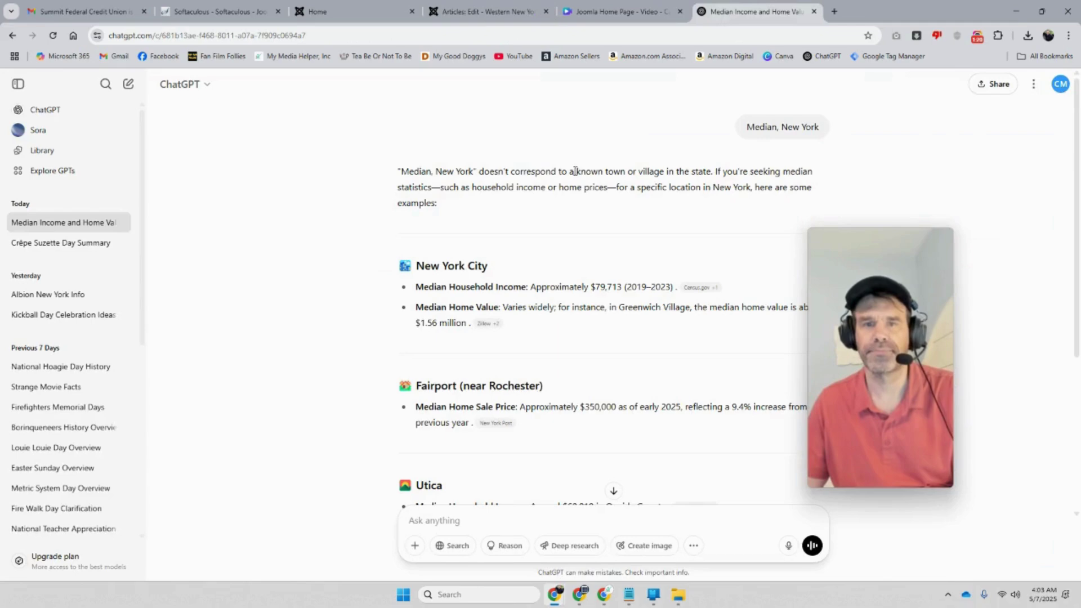
scroll(572, 186, down, 4)
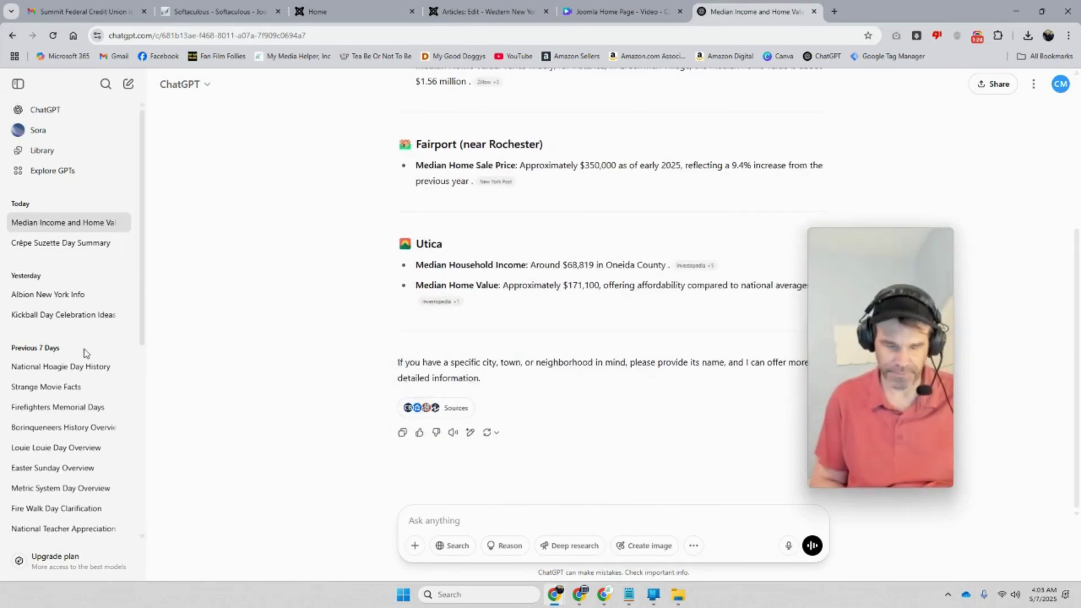
text(write i)
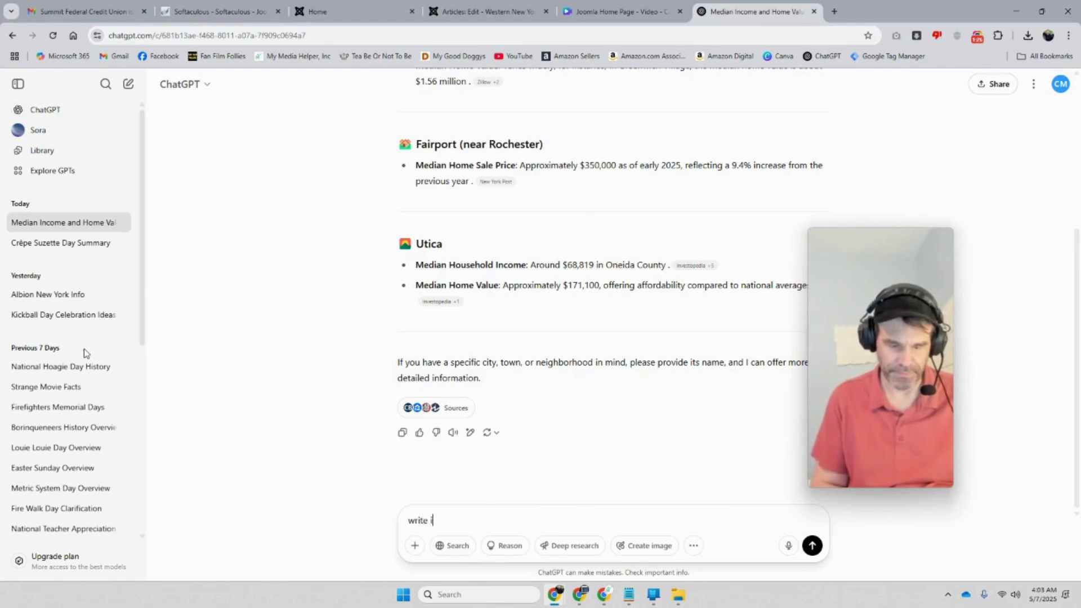
text(n paragraph form no em)
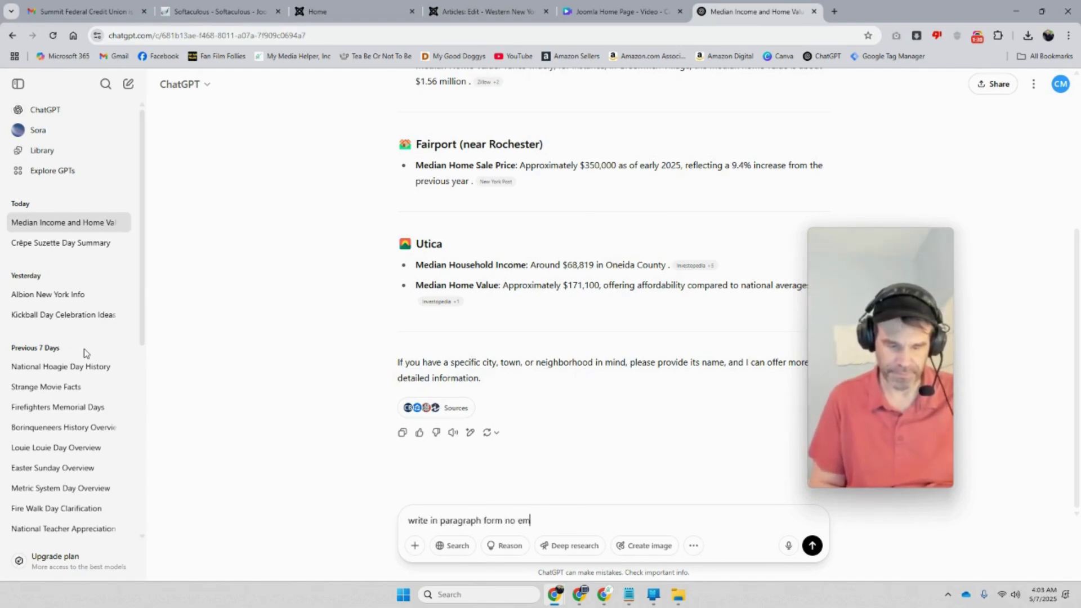
text(ojis)
key(Return)
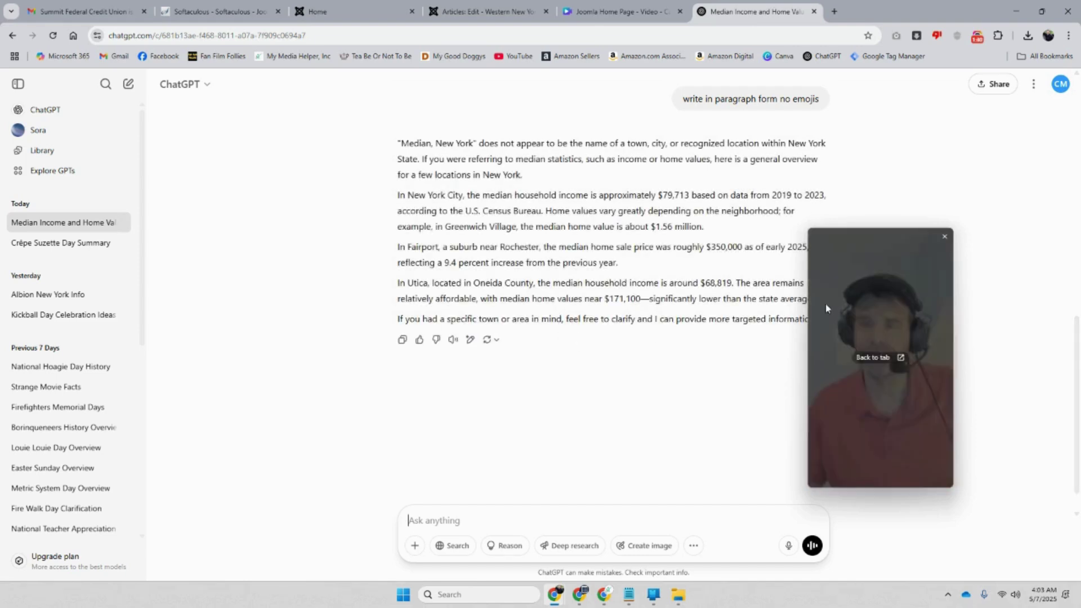
Copy the first four paragraphs of ChatGPT's rewritten reply, paste them above the <hr> in the Medina article's source and show the visual editor.
drag(828, 306, 937, 368)
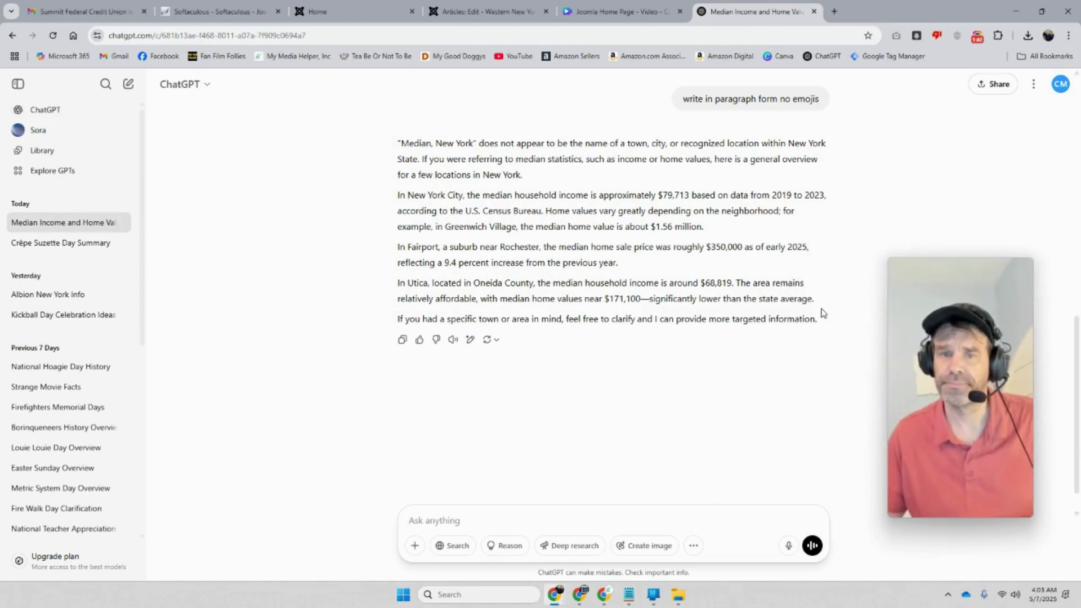
drag(822, 304, 379, 147)
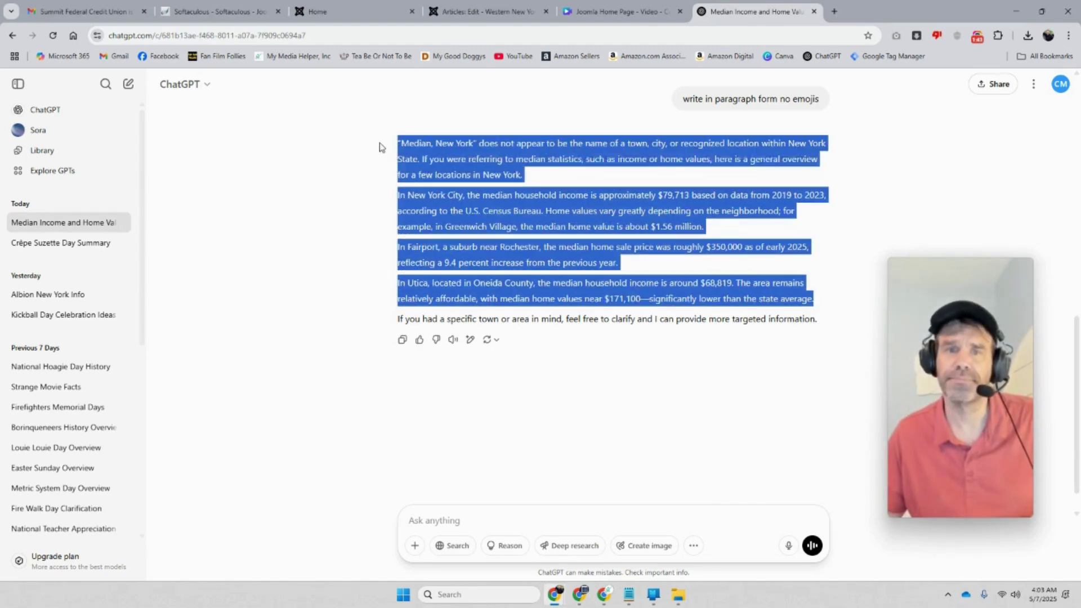
right_click(451, 174)
click(477, 185)
click(349, 11)
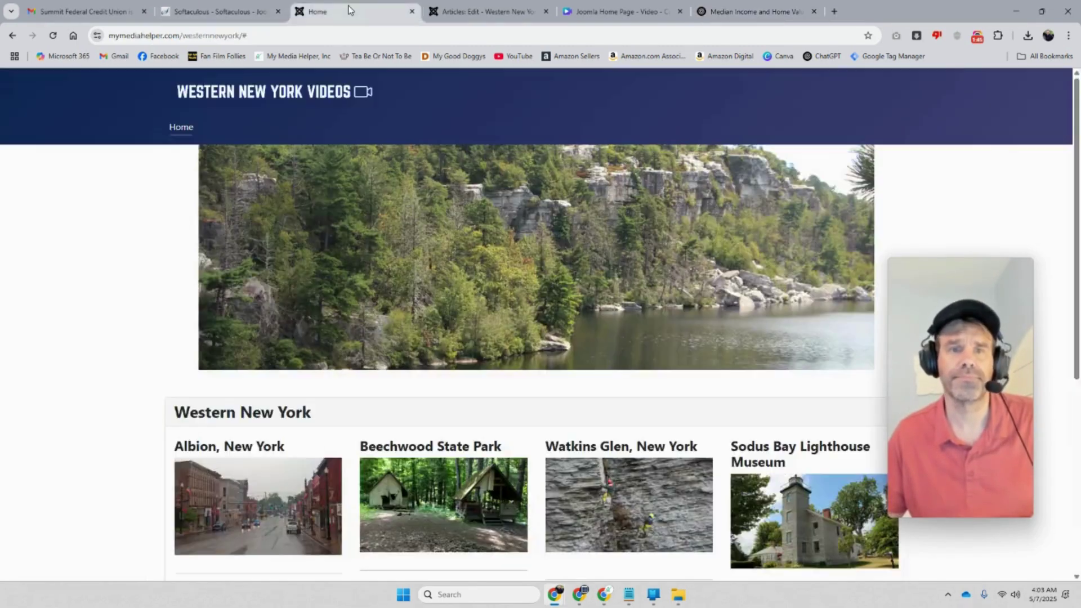
click(456, 17)
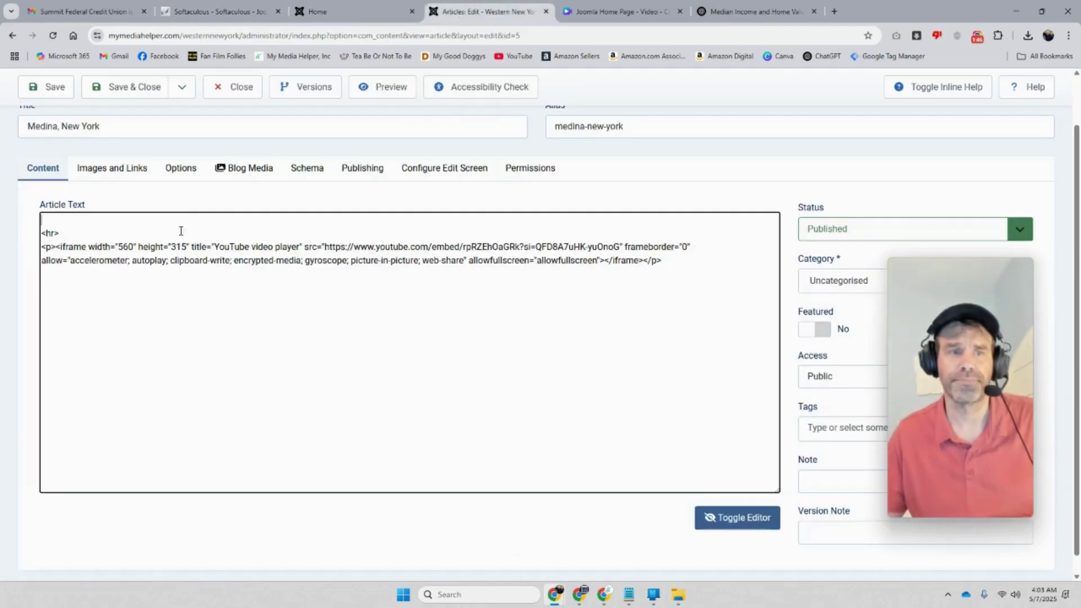
click(92, 220)
key(ctrl+v)
click(719, 526)
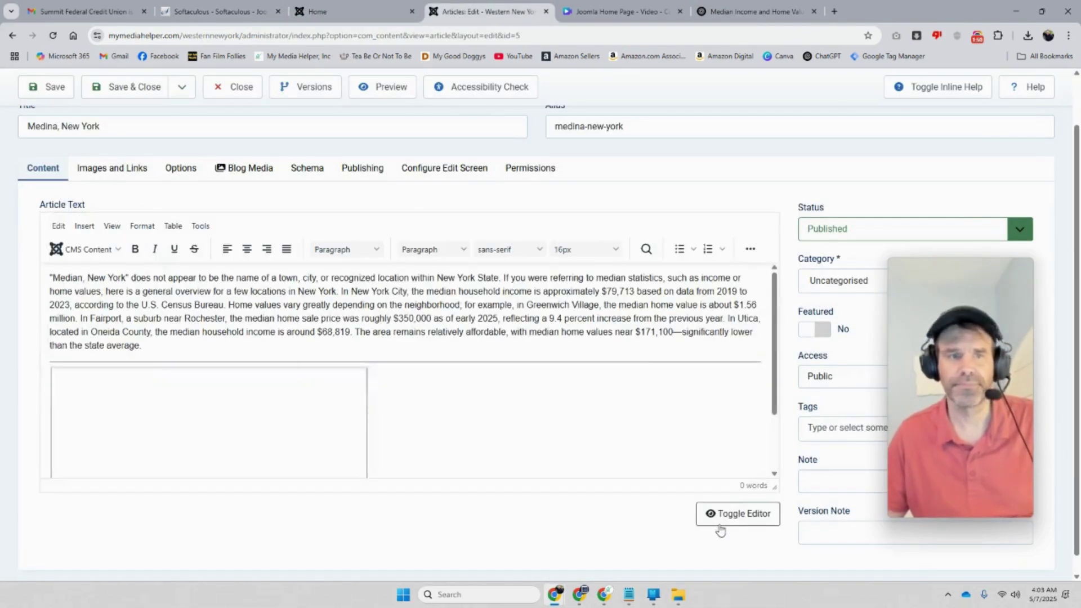
Following ChatGPT's layout, split the pasted article text into paragraphs before "In New York City" and before "In Fairport".
click(710, 11)
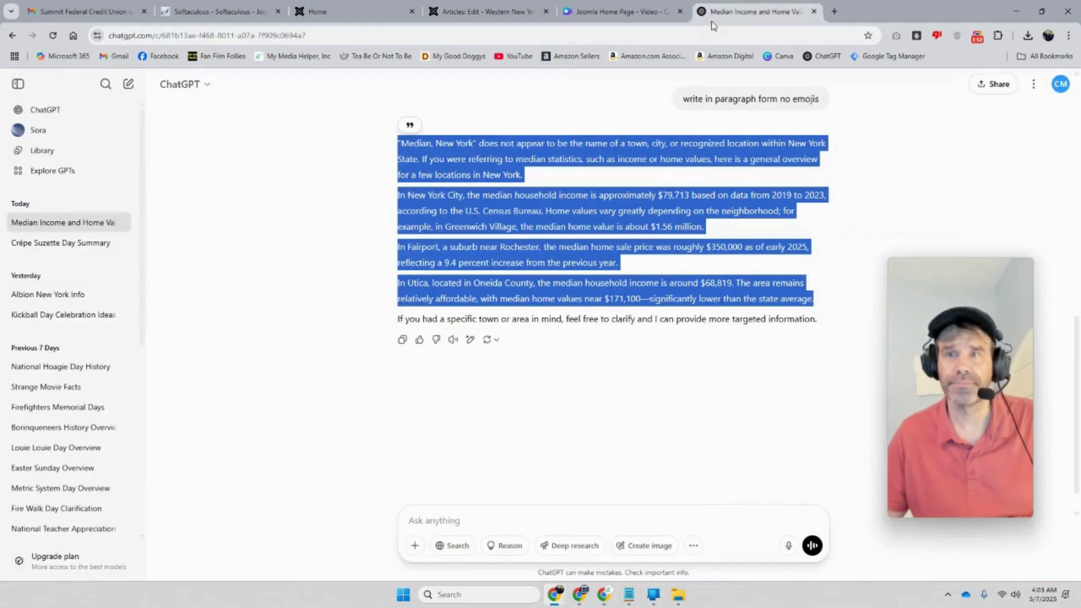
click(489, 12)
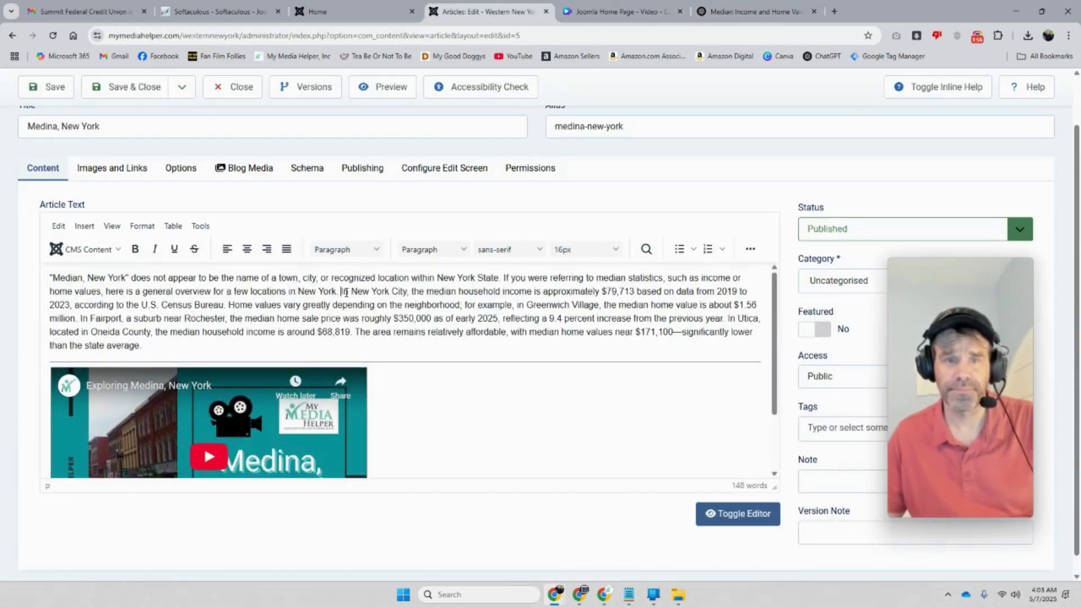
key(BackSpace)
key(Return)
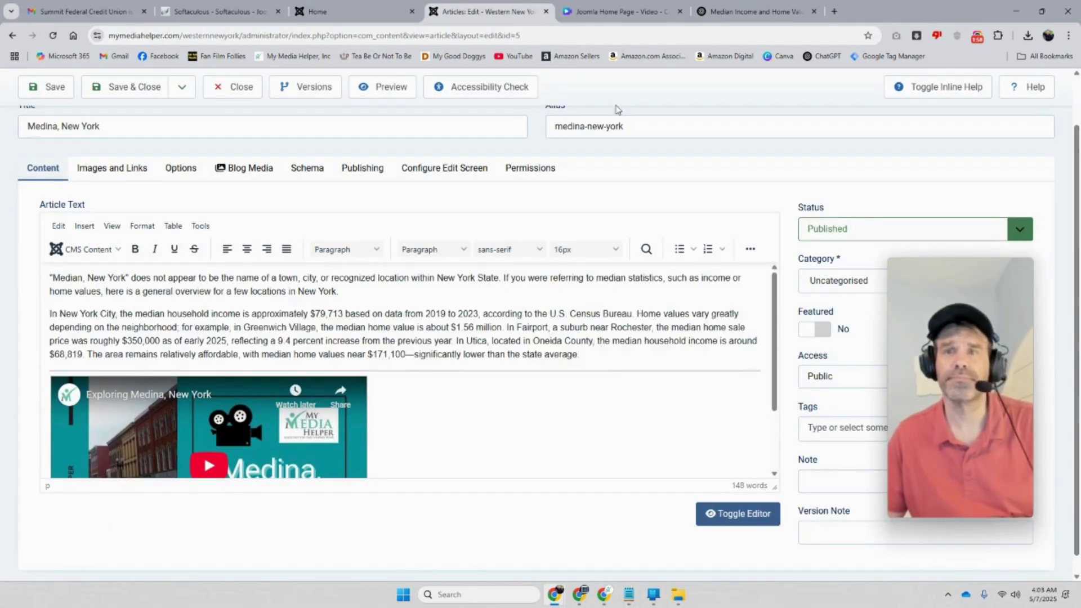
click(732, 11)
click(480, 10)
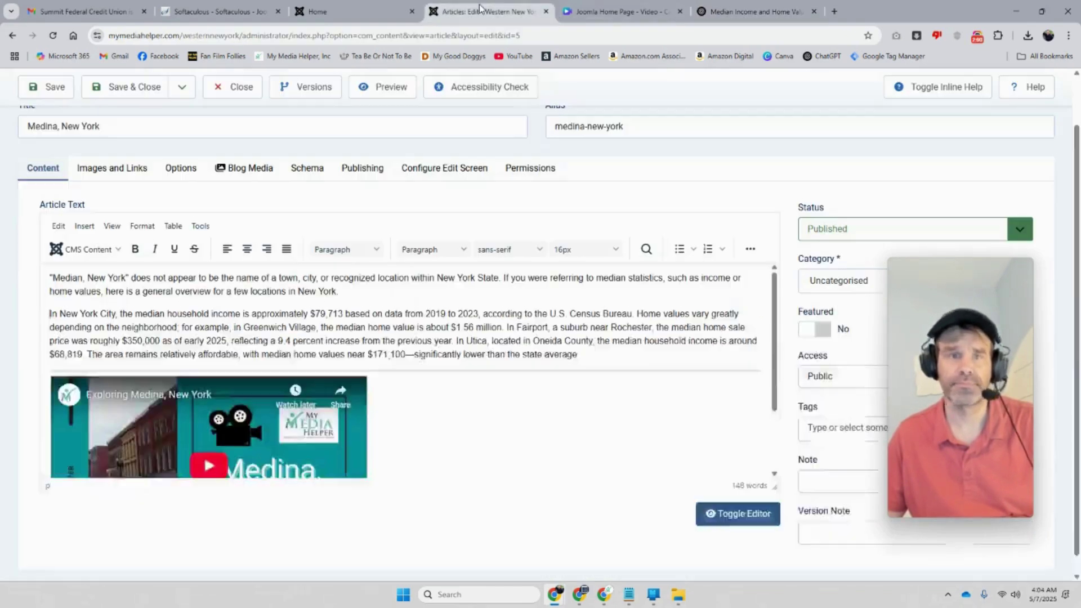
click(507, 327)
key(Return)
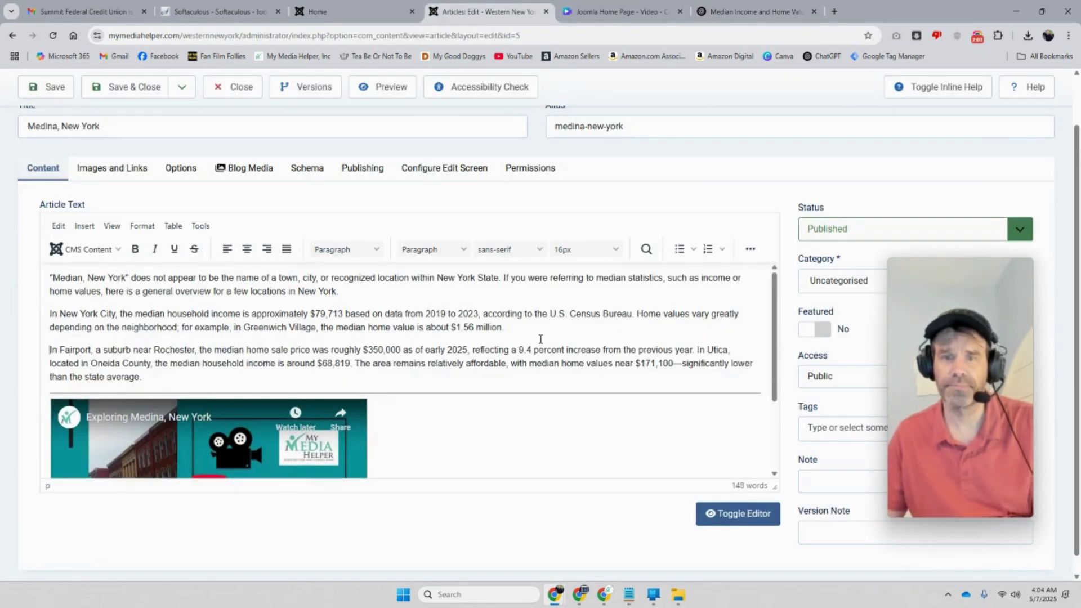
click(731, 10)
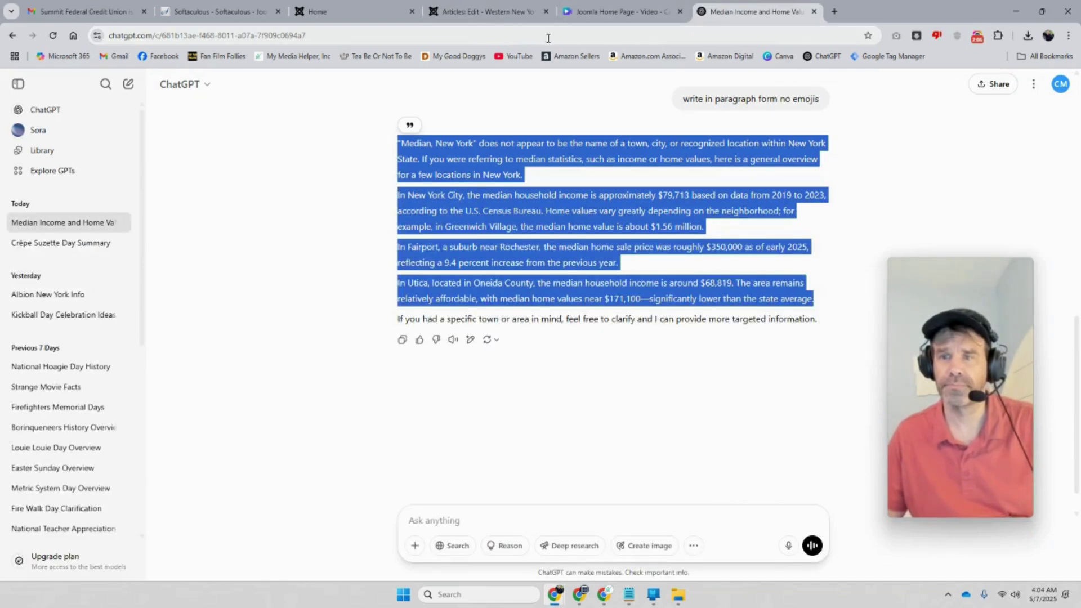
click(471, 21)
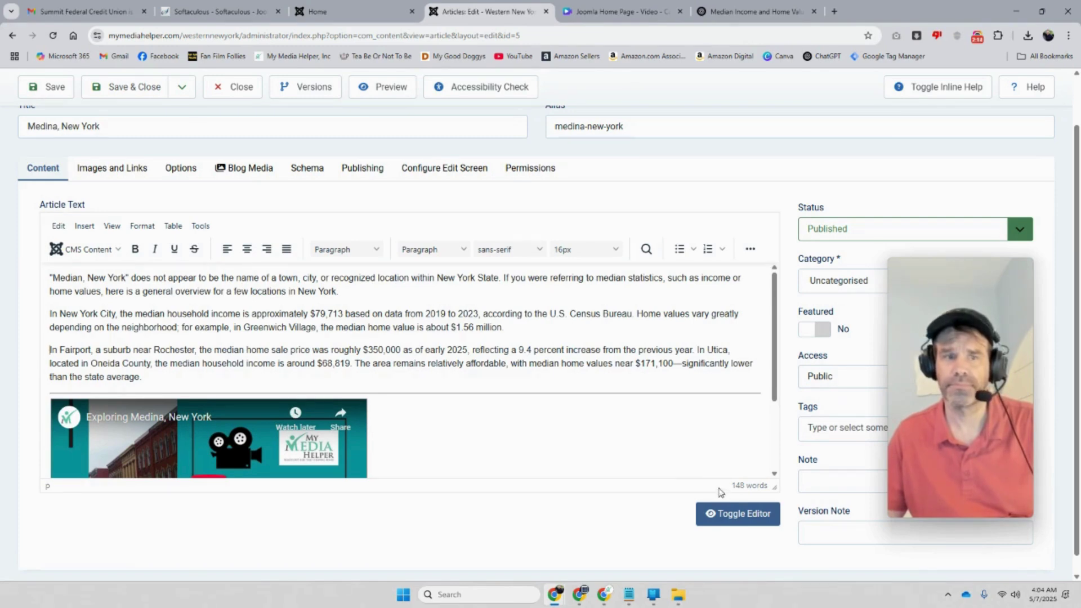
Center the embedded YouTube video below the article text.
click(289, 438)
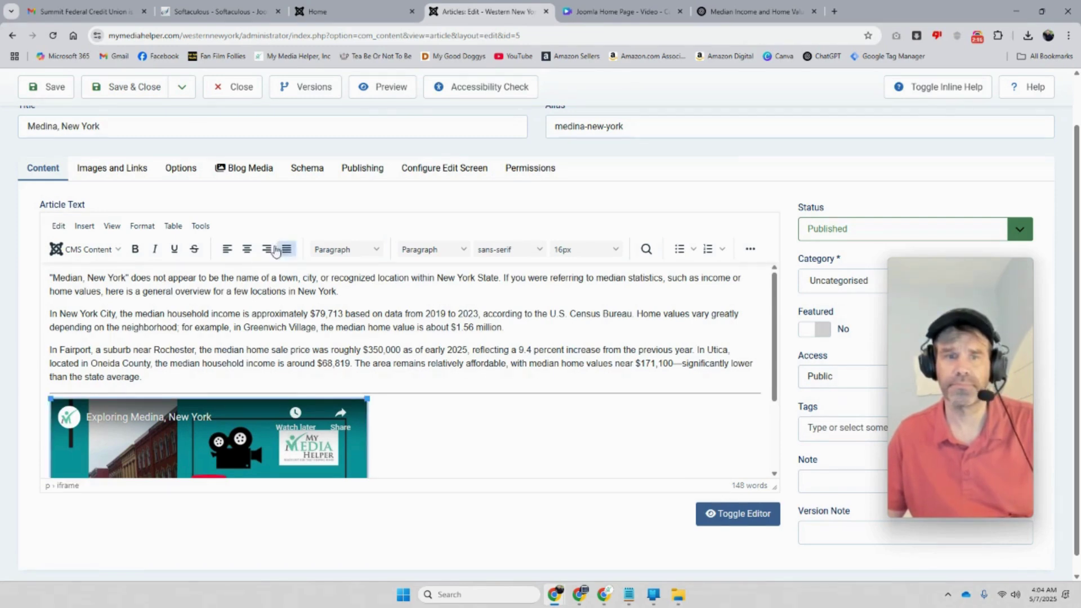
click(247, 249)
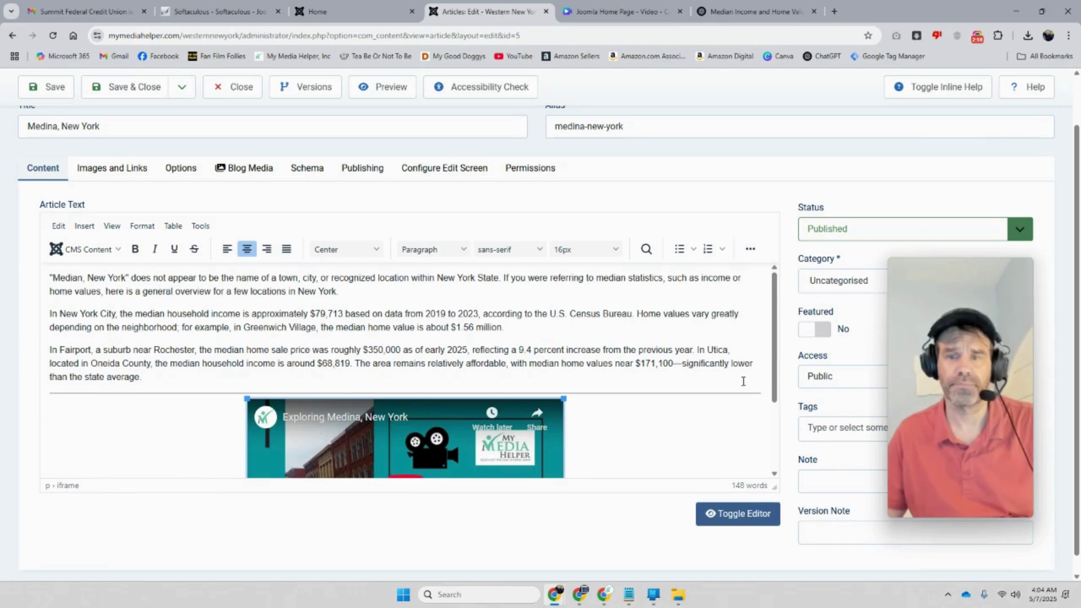
scroll(743, 382, down, 1)
scroll(331, 308, up, 1)
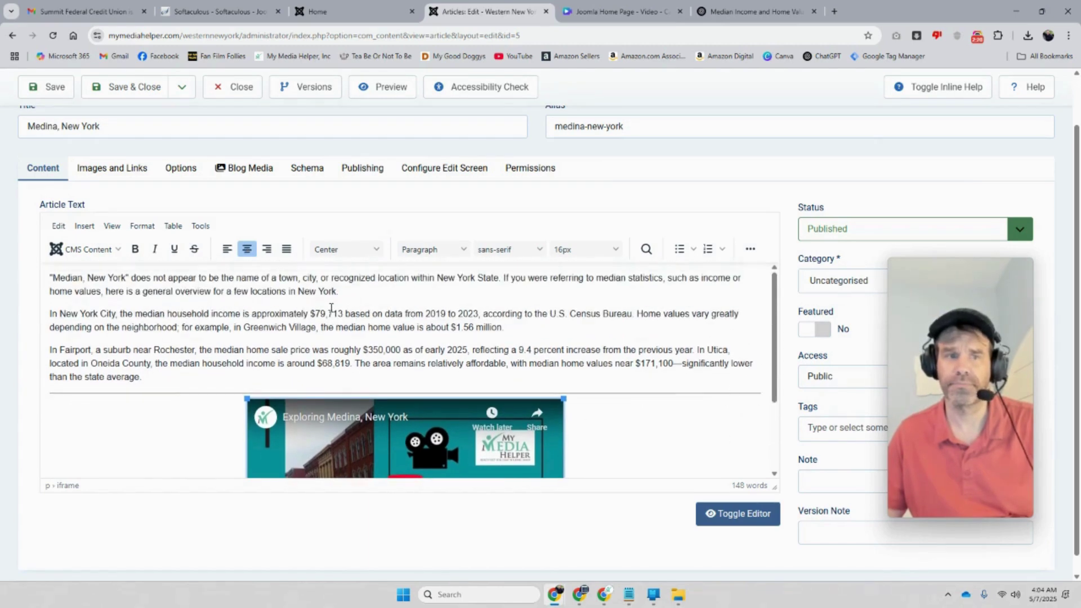
Show the article's HTML source and add an <hr> tag on a new line above the first paragraph.
click(735, 515)
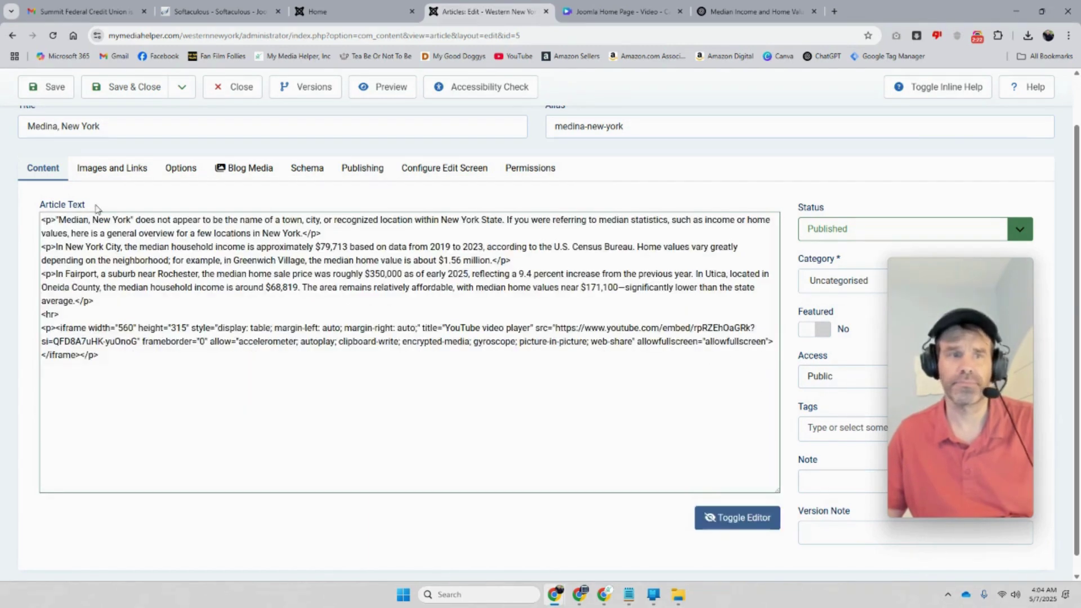
click(43, 221)
key(Return)
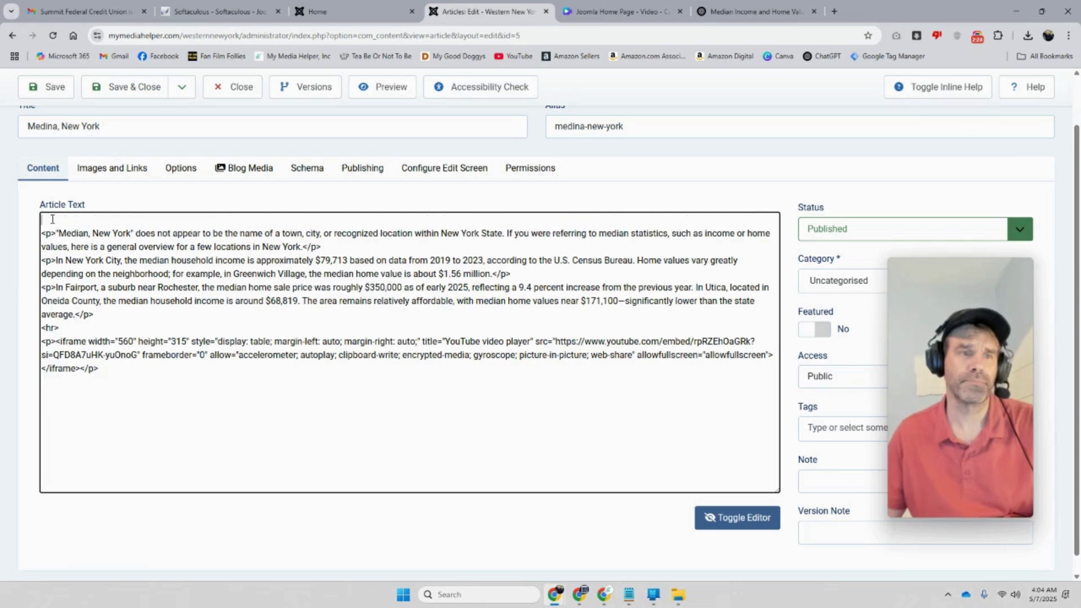
text(<hr)
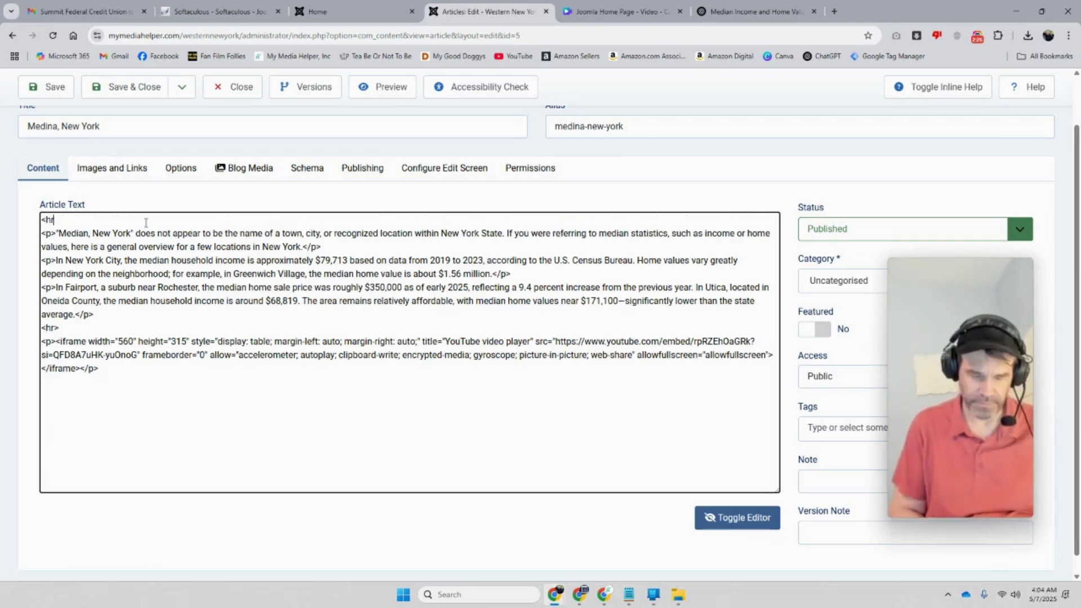
text(>)
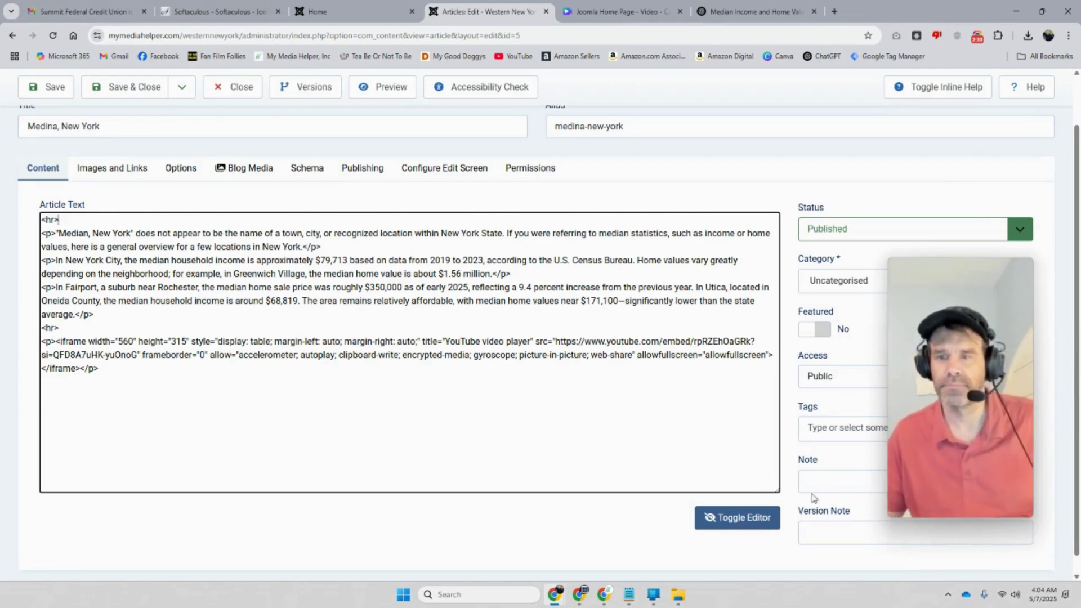
Set the article's category to Western New York and save the article.
click(1013, 282)
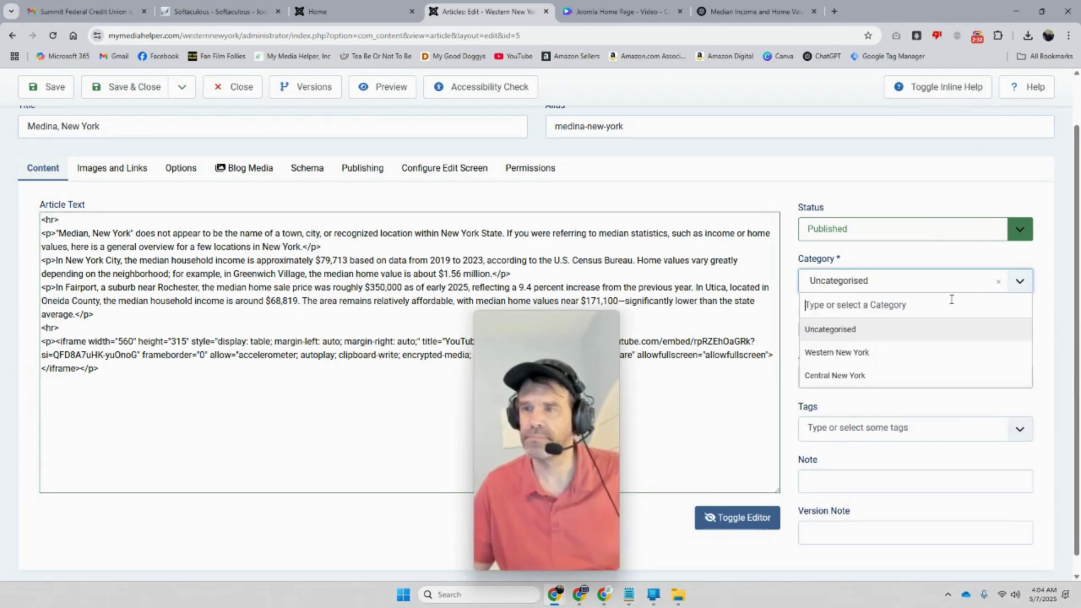
click(849, 352)
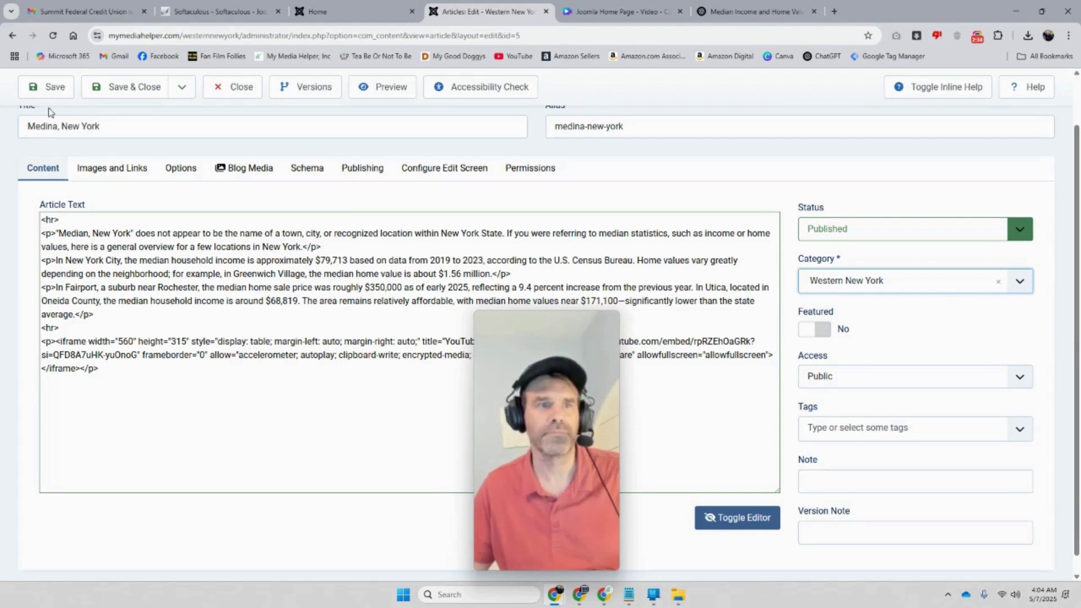
click(48, 87)
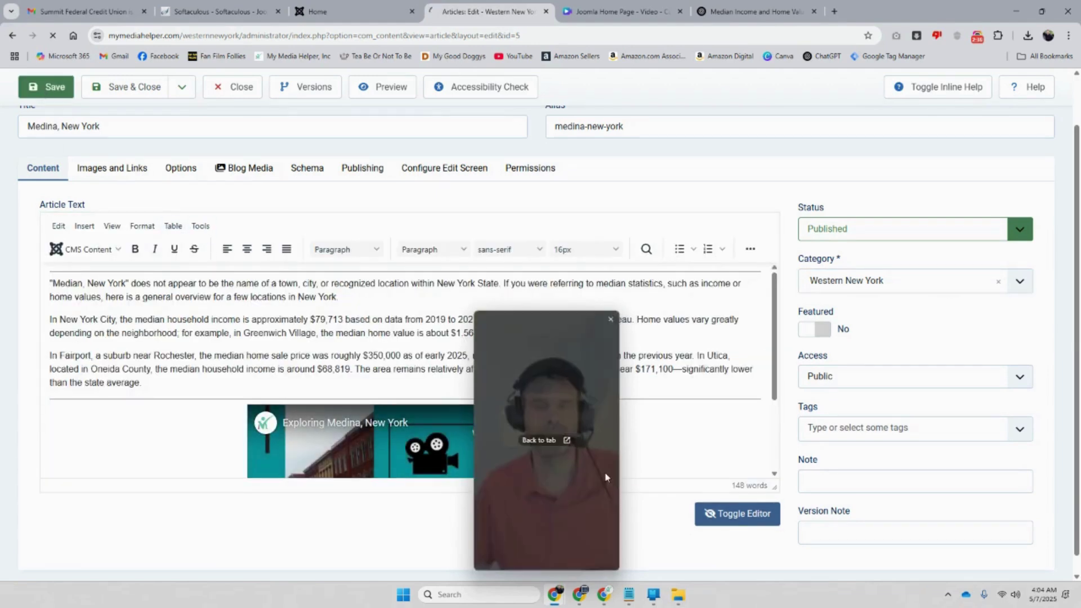